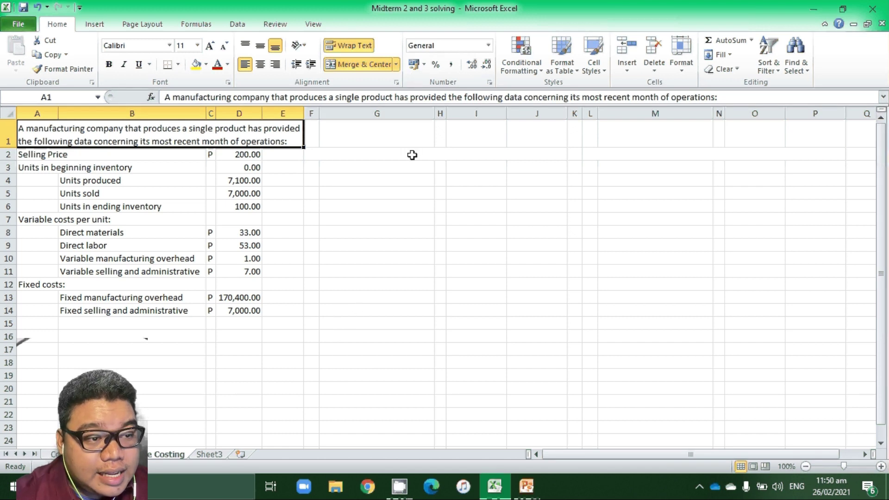
- Enter the title "Variable Costing Statement" in the merged cell F2
left_click(340, 154)
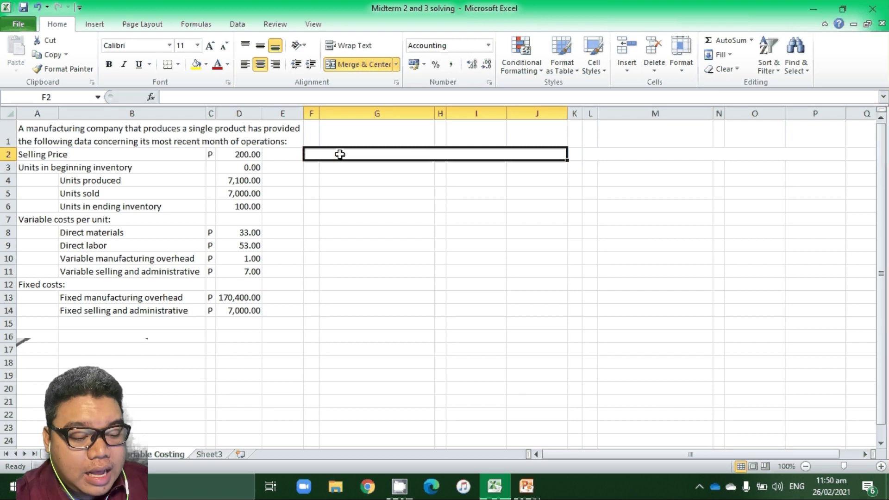
type("Va")
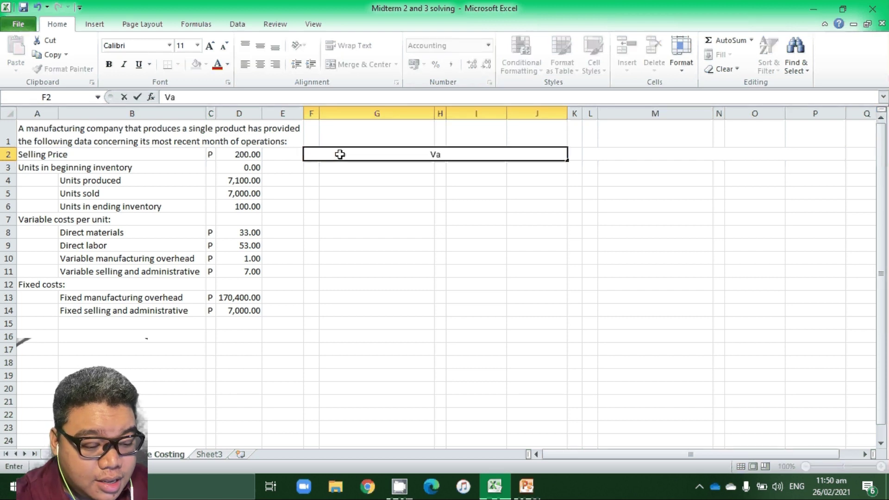
key("BackSpace")
key("BackSpace")
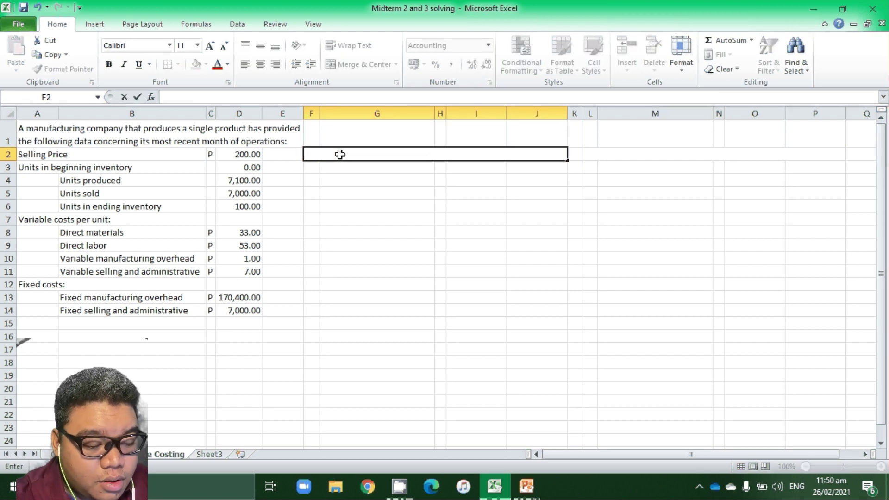
type("Variable Co")
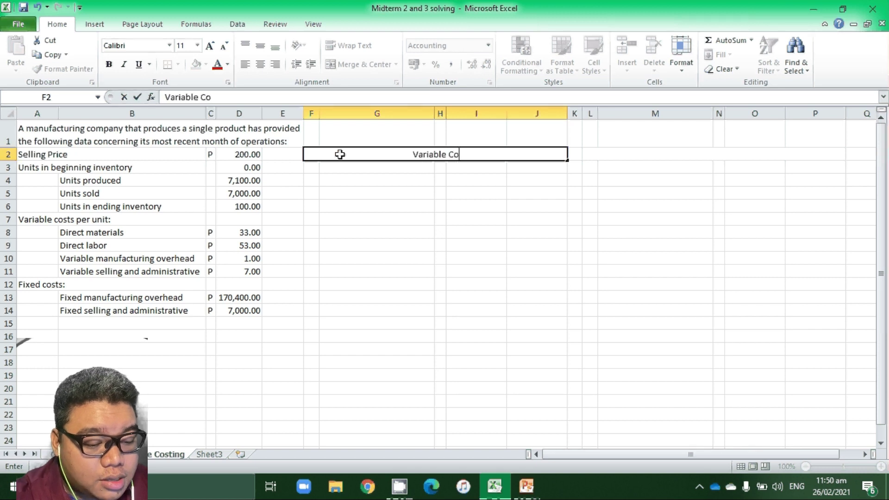
type("sting S")
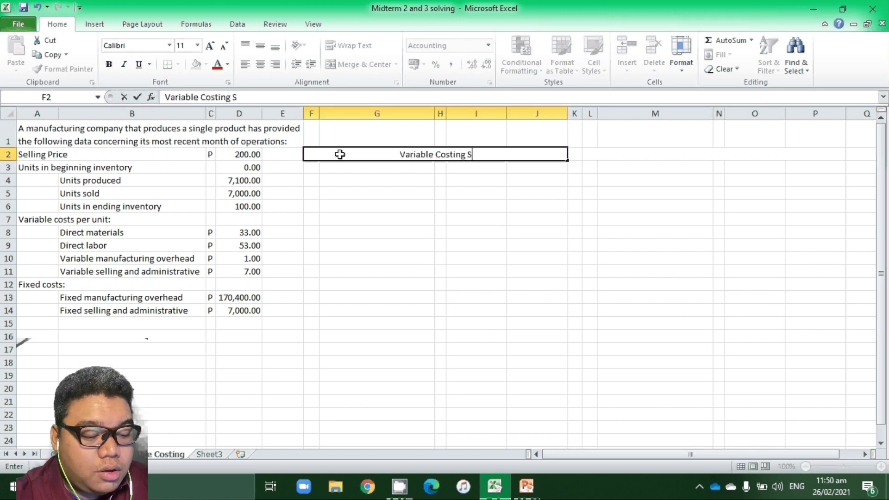
type("tatement")
key("Return")
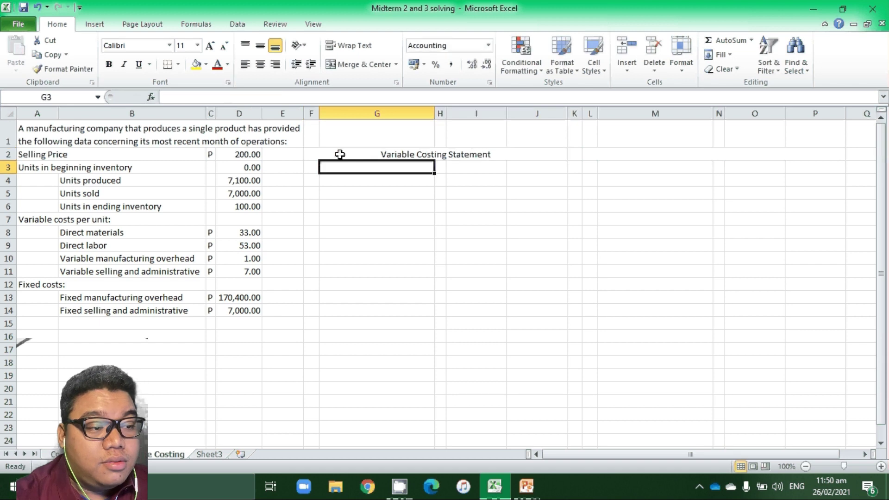
- Label the first line of the statement "Sales" in cell F4
key("Return")
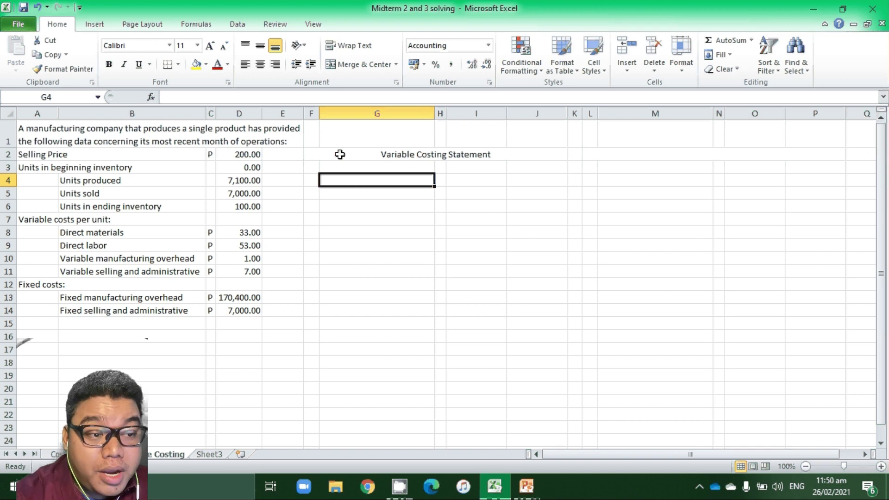
key("Left")
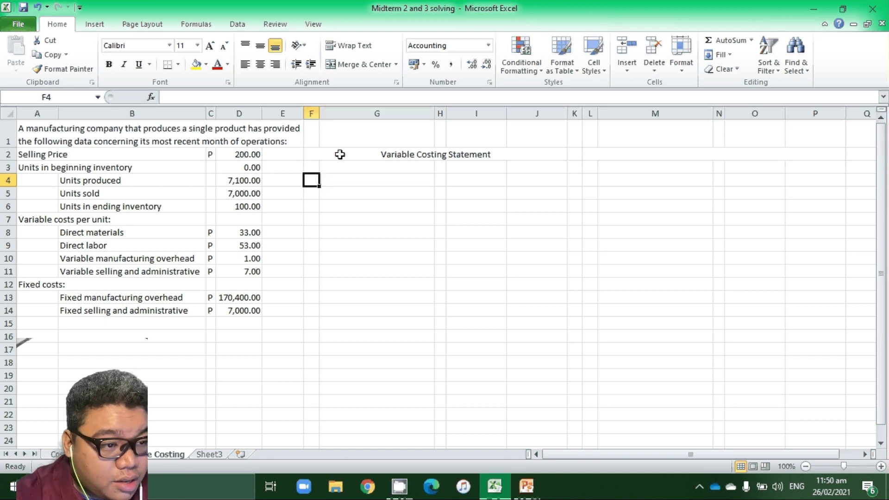
key("Up")
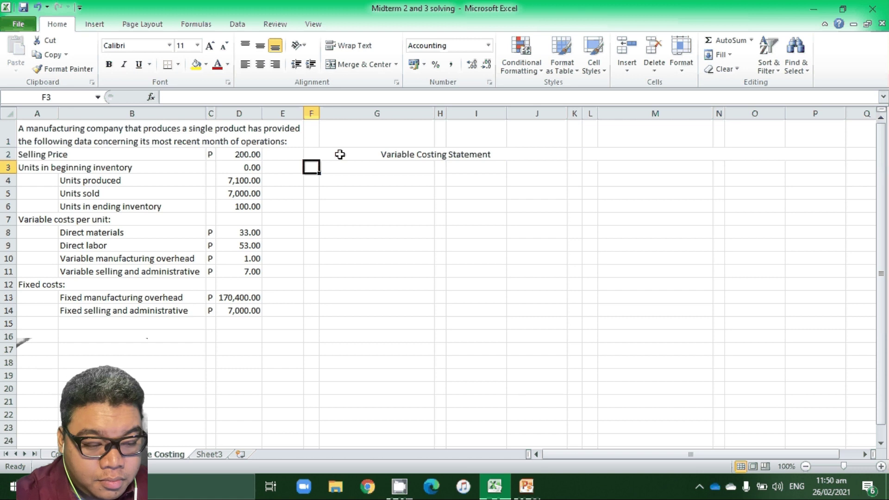
key("Down")
type("Sa")
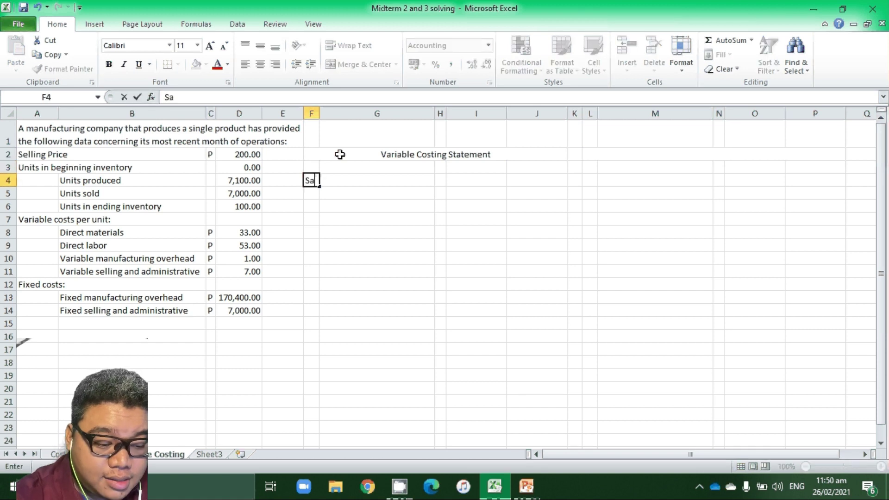
type("les")
- Calculate sales in cell J4 as selling price times units sold with the formula =D2*D5
key("Right")
key("Right")
key("Right")
key("Right")
type("=")
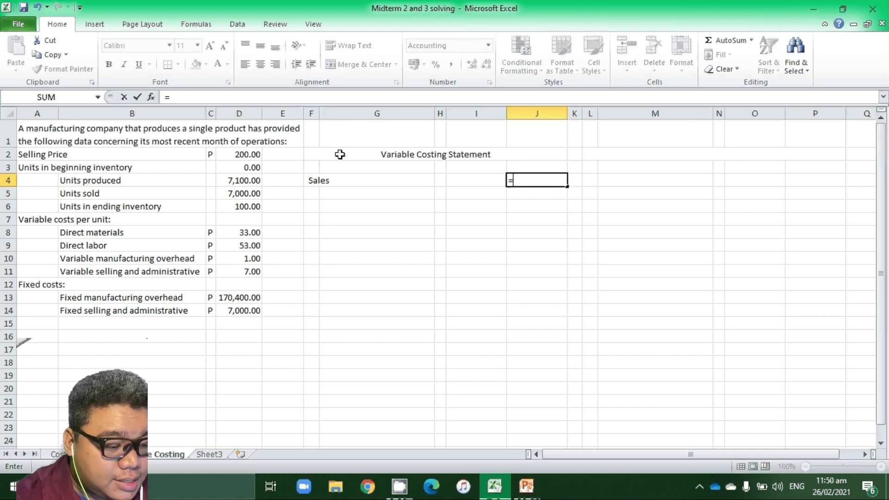
key("Left")
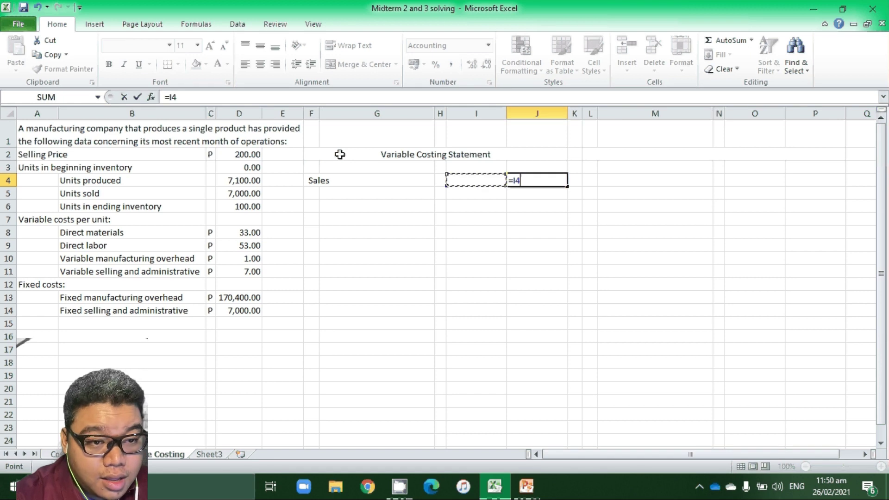
key("Left")
key("Left")
key("Left")
key("Left")
key("Left")
key("Up")
key("Up")
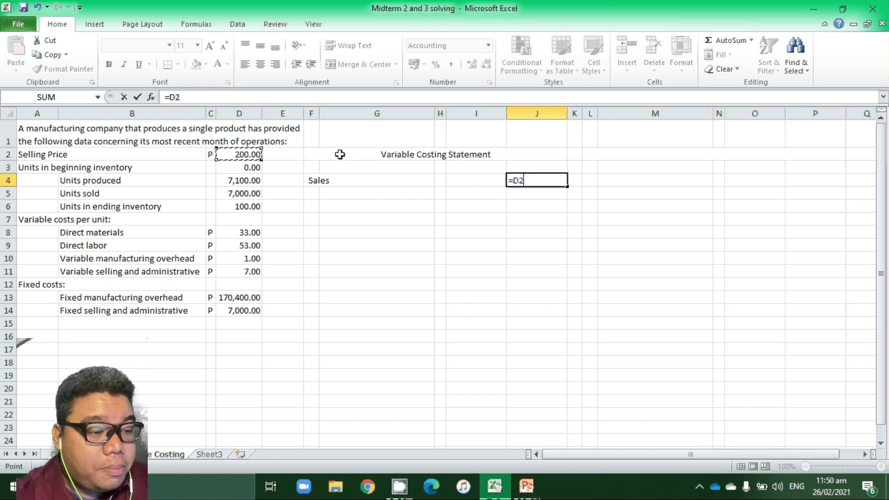
type("*")
key("Left")
key("Left")
key("Left")
key("Left")
key("Left")
key("Left")
key("Down")
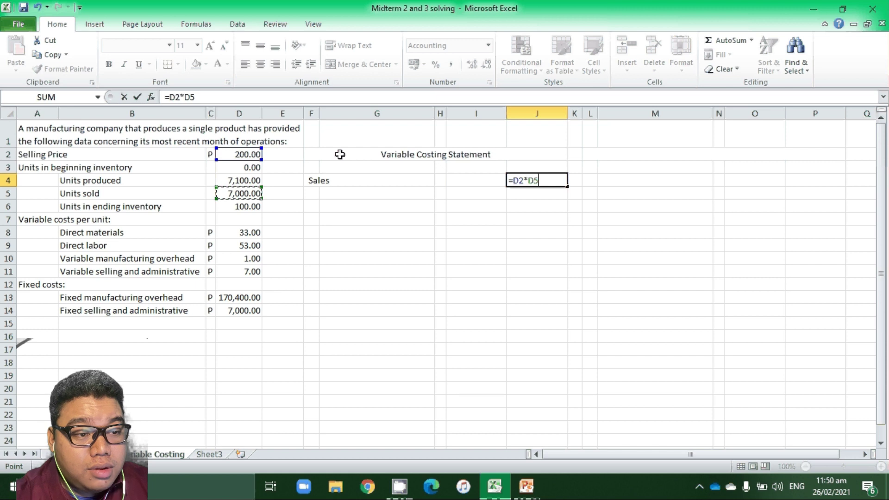
key("Return")
- Add the line label "Less: Constribution Margin" in cell F5, below Sales
key("Left")
key("Left")
key("Left")
key("Left")
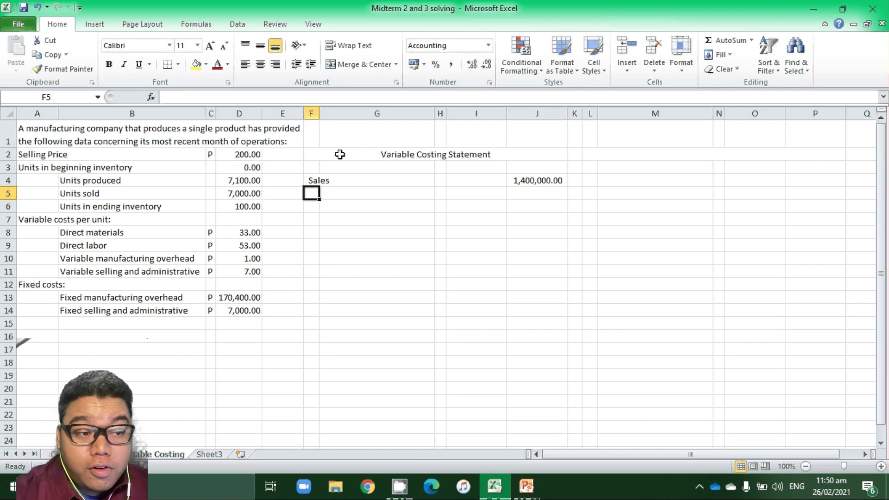
type("Less:")
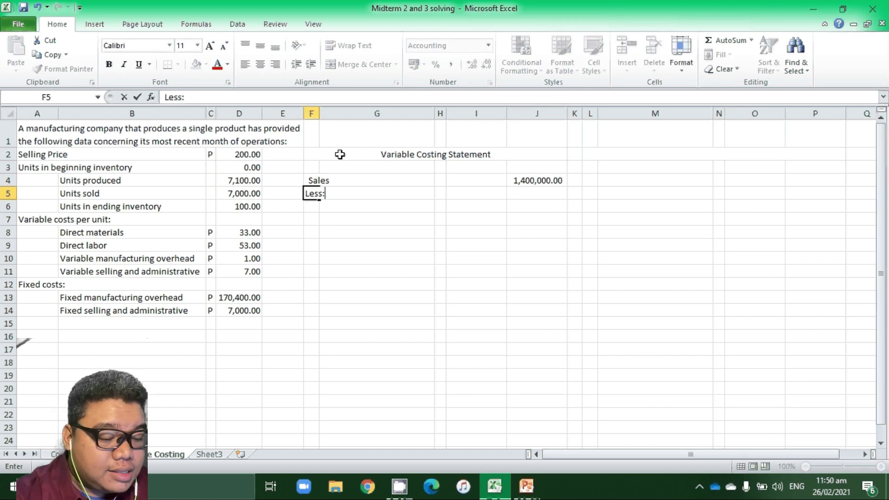
type(" Constributi")
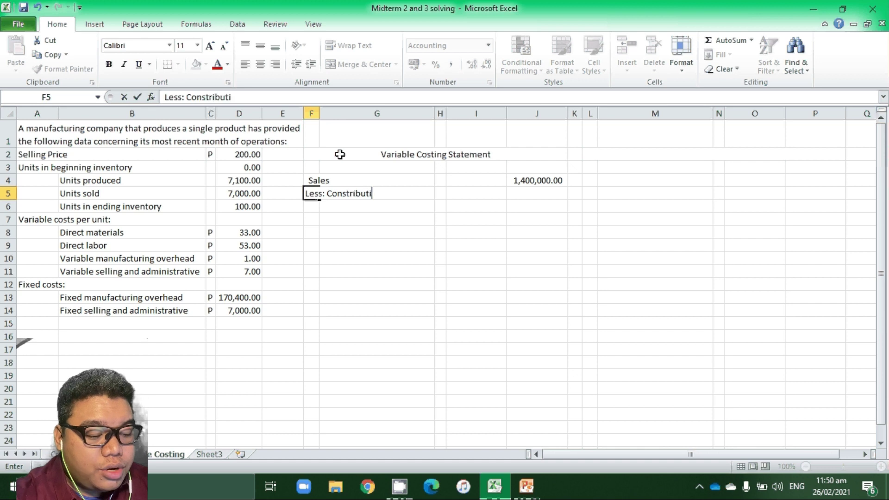
type("on Margin")
key("Return")
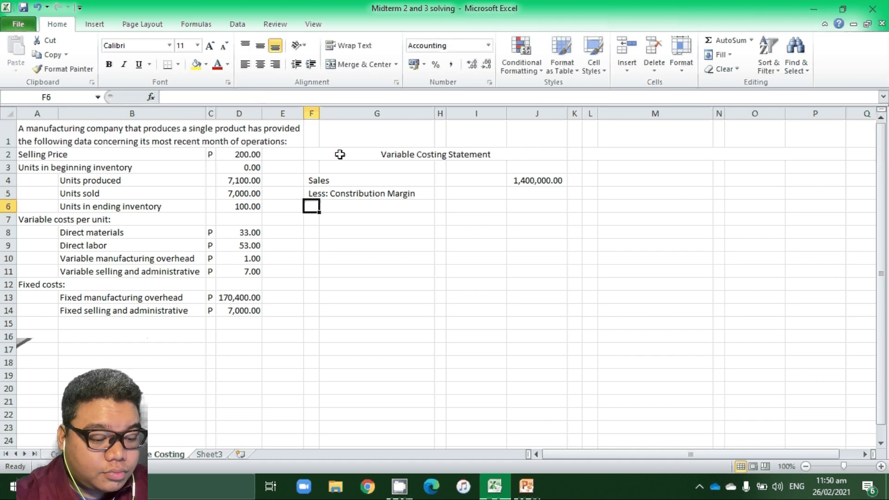
- Add the indented line label "Production Costs" in cell G6
key("Right")
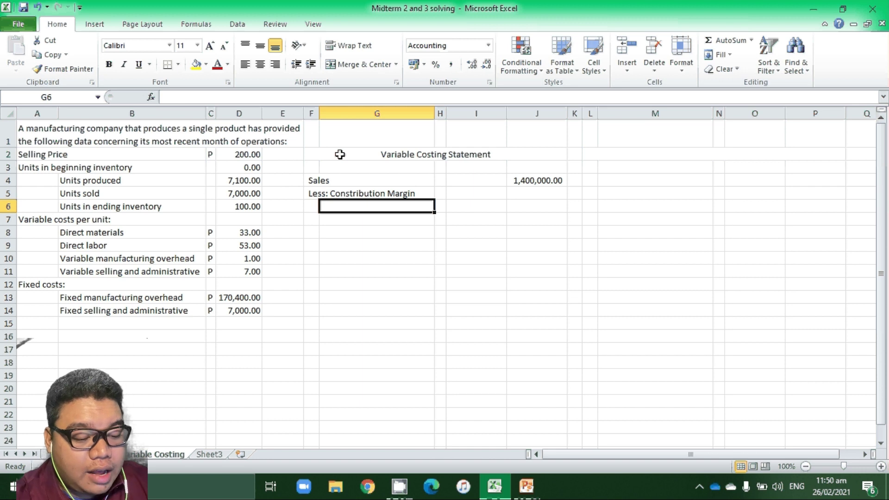
type("Prodcu")
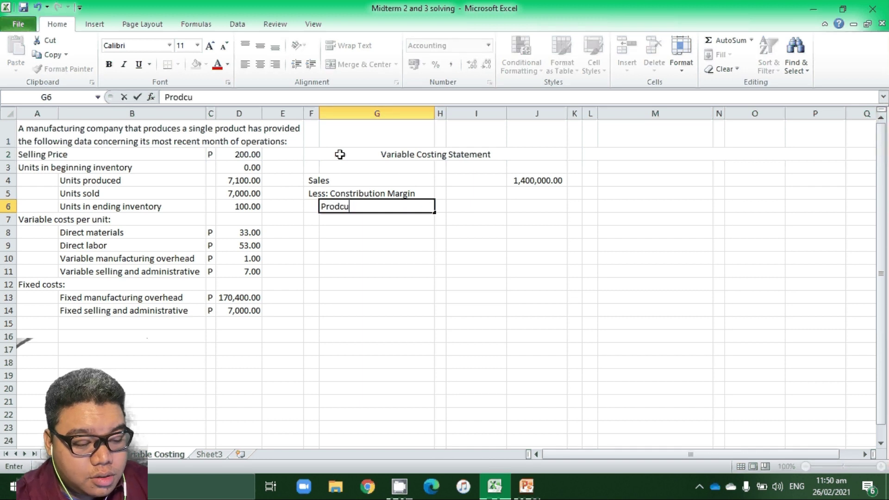
type("tio")
key("BackSpace")
key("BackSpace")
key("BackSpace")
key("BackSpace")
key("BackSpace")
type("u")
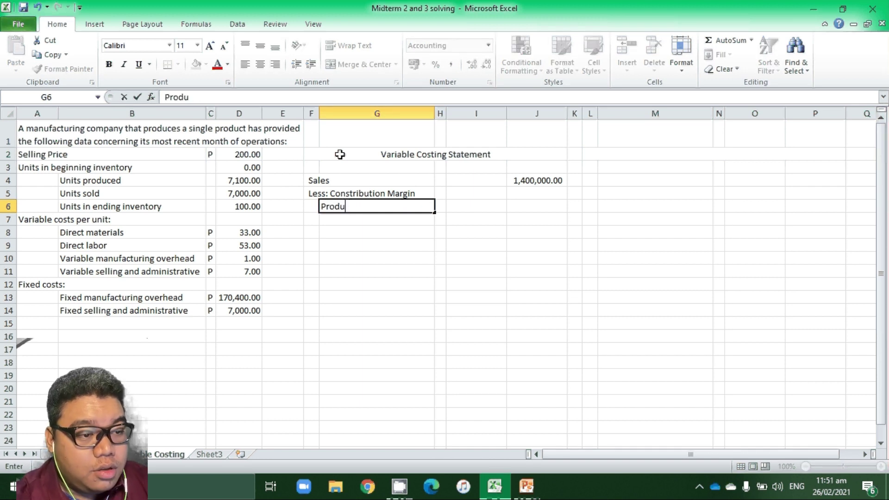
type("cti")
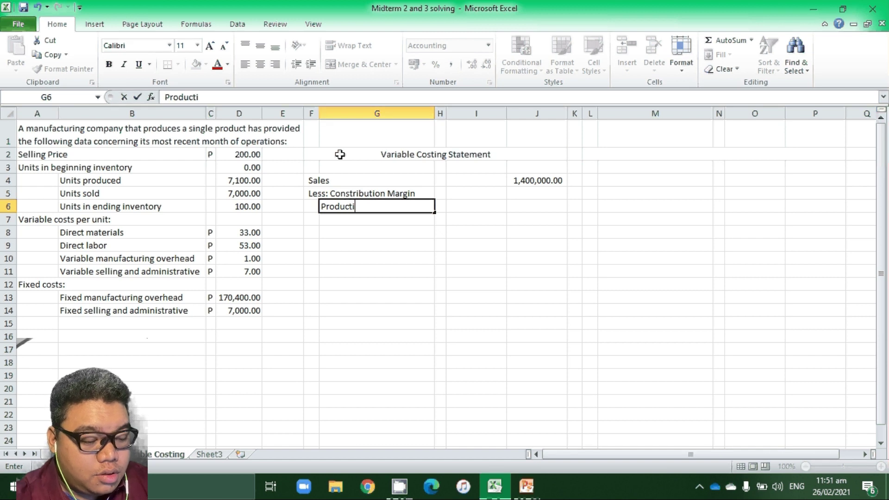
type("on Costs")
- Sum direct materials, direct labor and variable manufacturing overhead per unit in cell I6 with the formula =(D8+D9+D10)
key("Tab")
key("Tab")
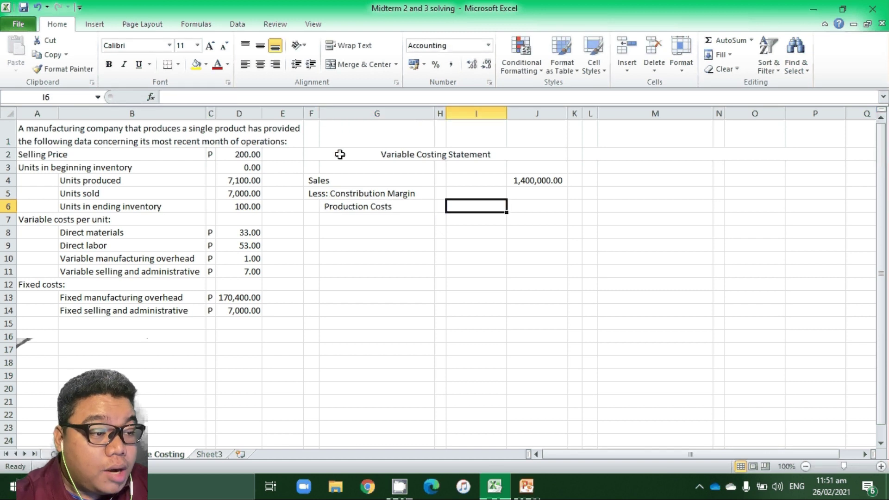
type("=(")
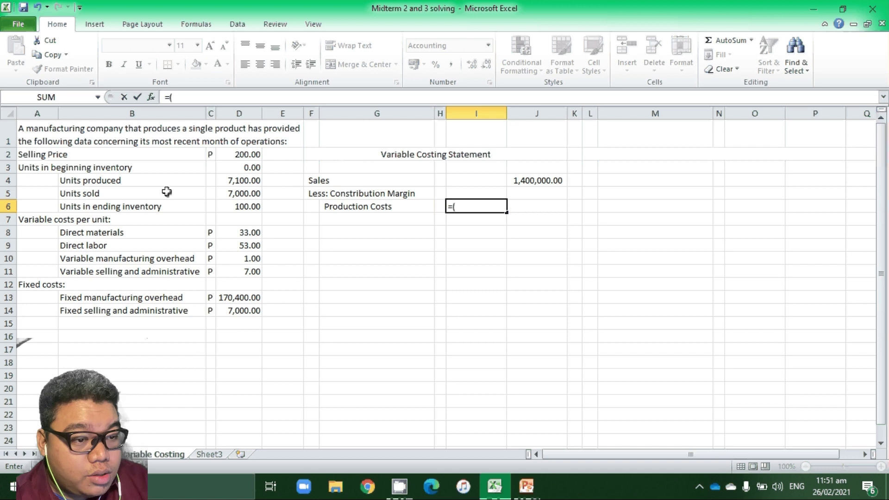
left_click(230, 229)
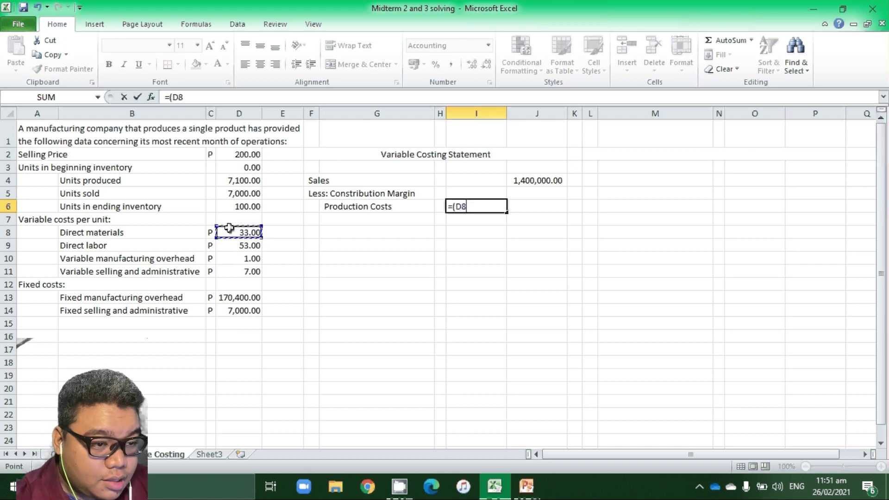
type("+")
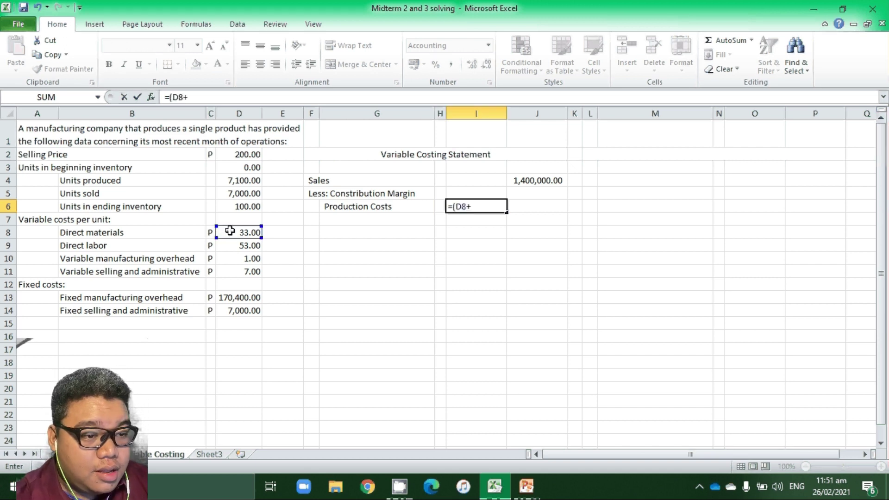
left_click(238, 243)
type("+")
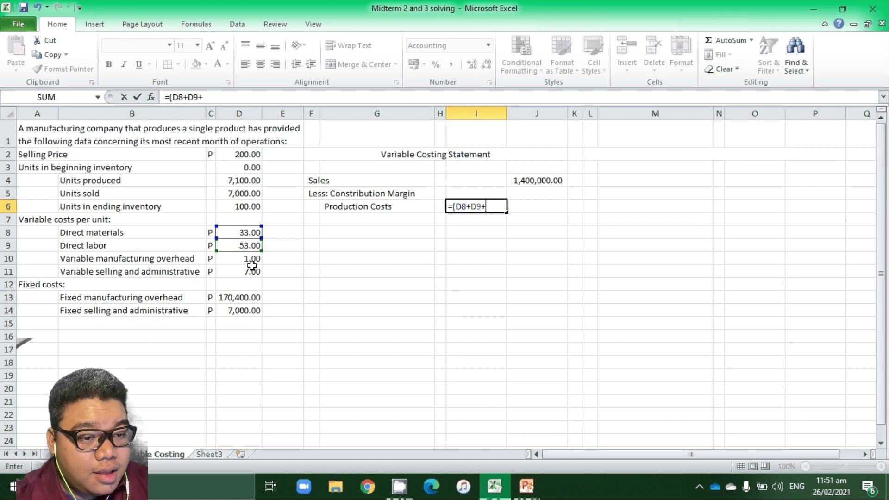
left_click(242, 258)
type(")")
key("Return")
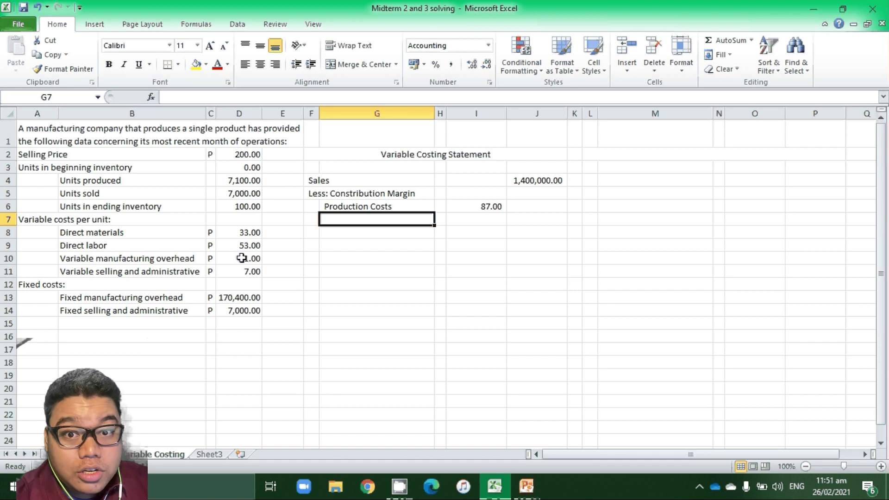
- Extend the production costs formula in I6 to multiply by units sold, making it =(D8+D9+D10)*D5
key("Up")
key("Right")
key("Right")
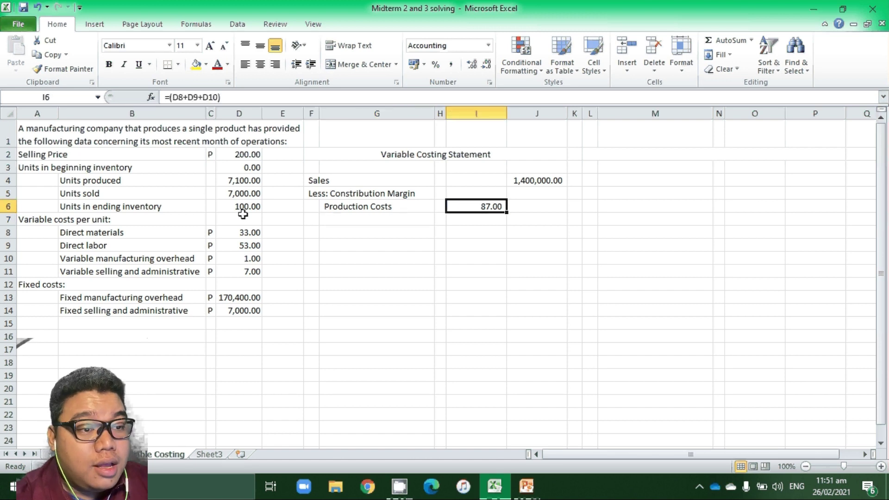
left_click(229, 98)
type("*")
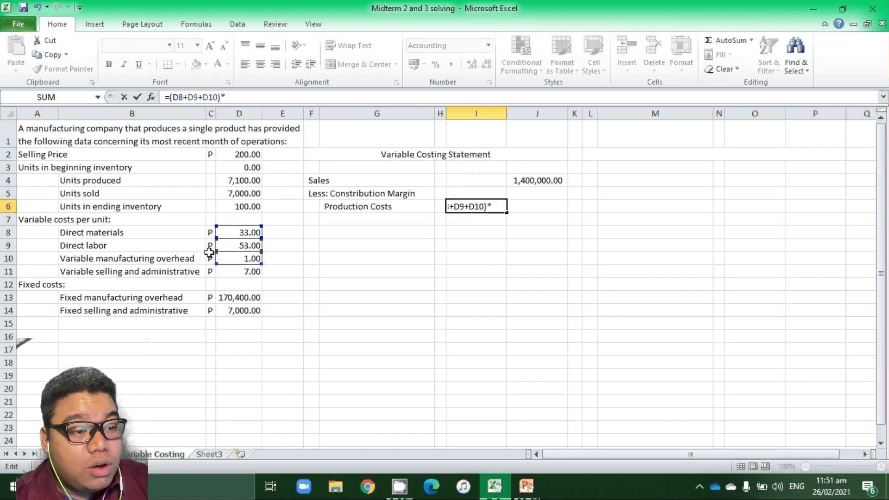
left_click(228, 197)
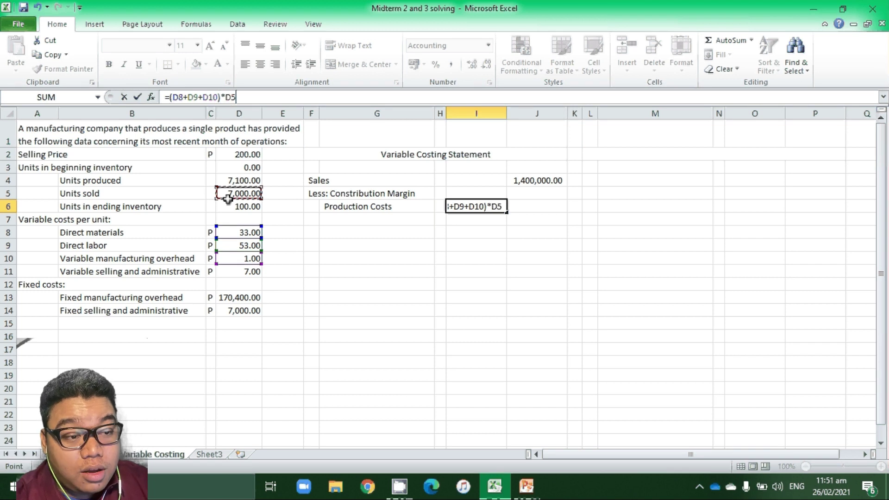
key("Return")
- Add the indented line label "Selling and Admin Expense" in cell G7, below Production Costs
key("Left")
key("Left")
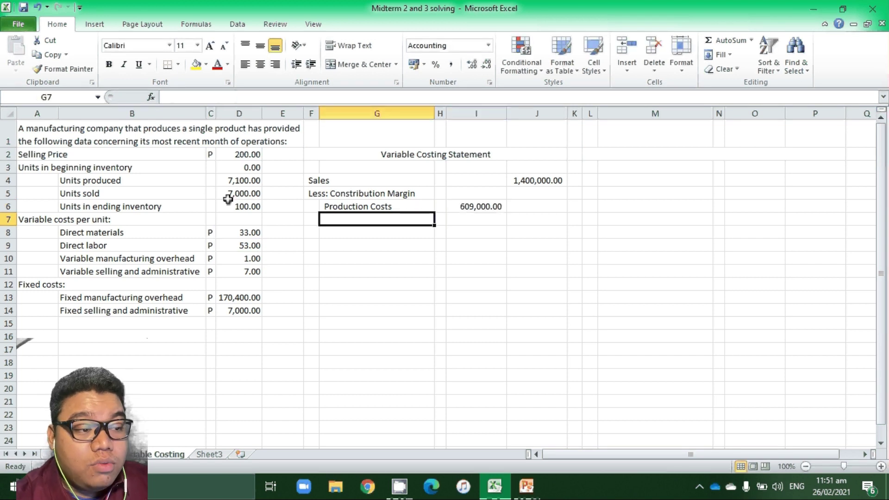
type("Selli")
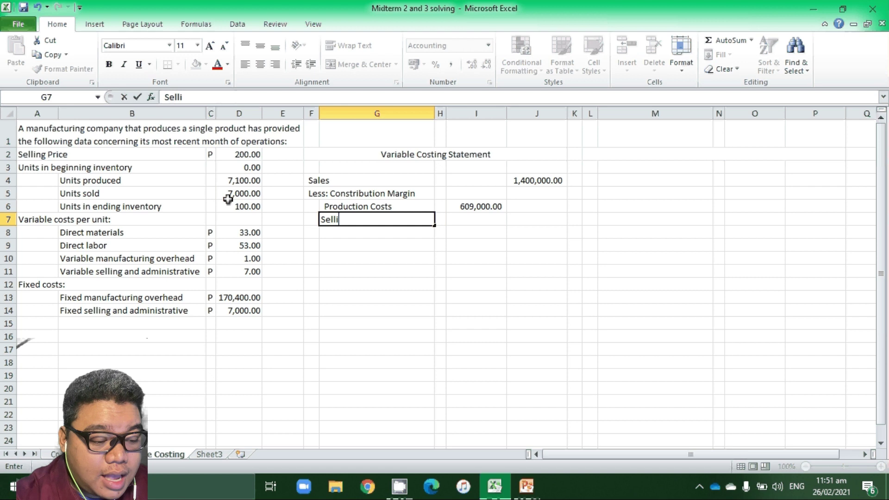
type("ng and Admin")
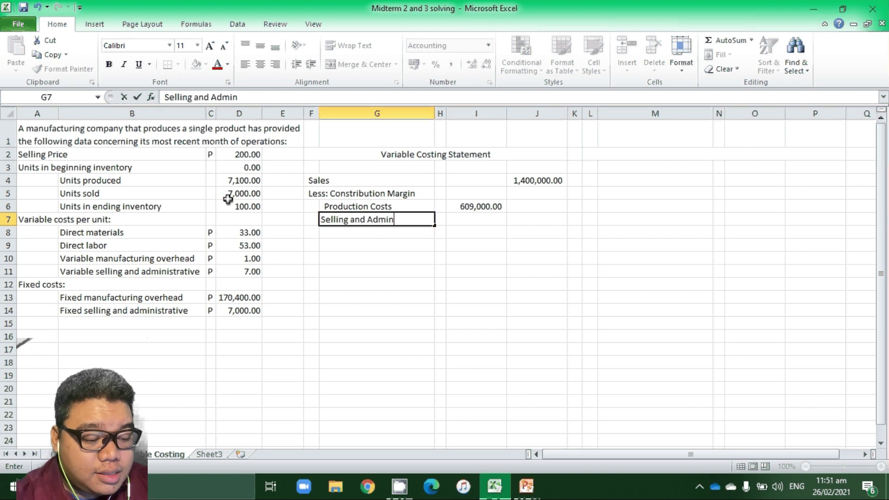
type(" Expense")
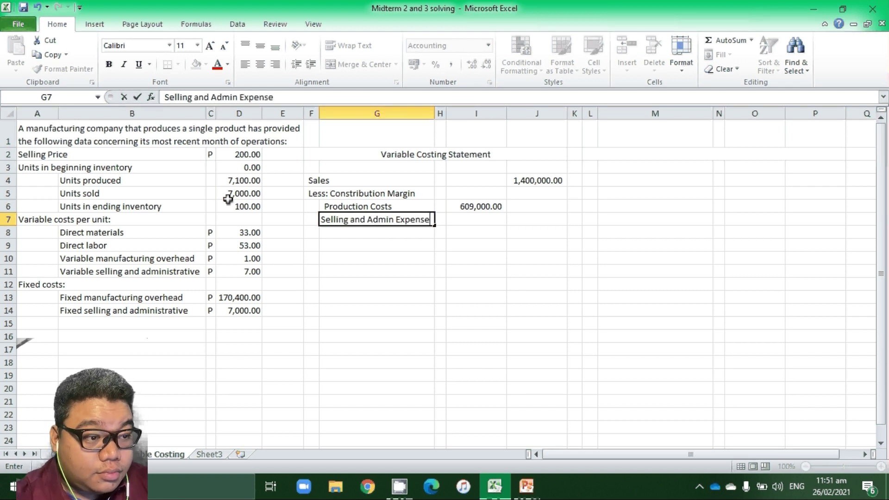
- Calculate the variable selling and admin expense in cell I7 as unit cost times units sold, using =D11*D5
key("Tab")
key("Tab")
type("=")
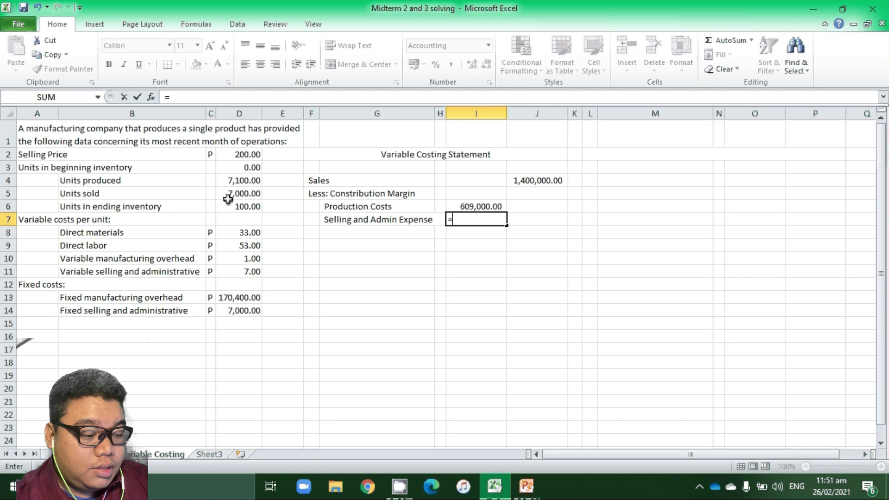
left_click(224, 276)
type("*")
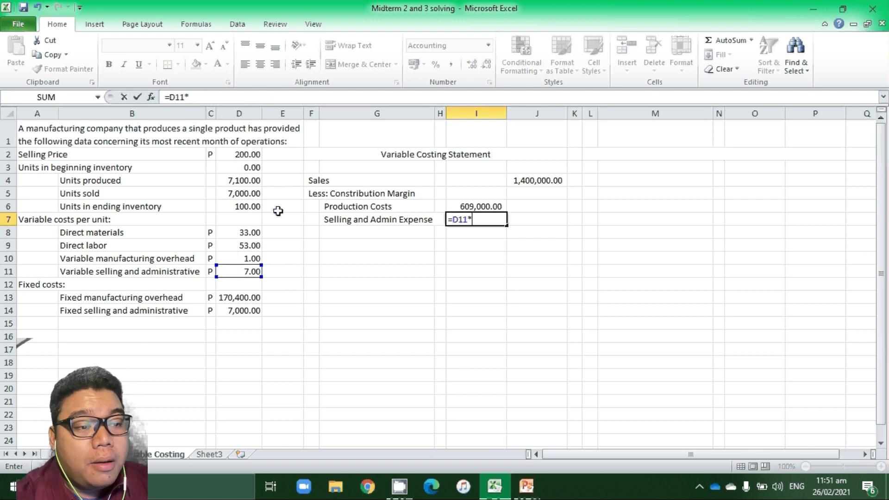
left_click(238, 195)
key("Return")
- Total the two variable cost amounts in cell J7 by summing I6 and I7
key("Left")
key("Left")
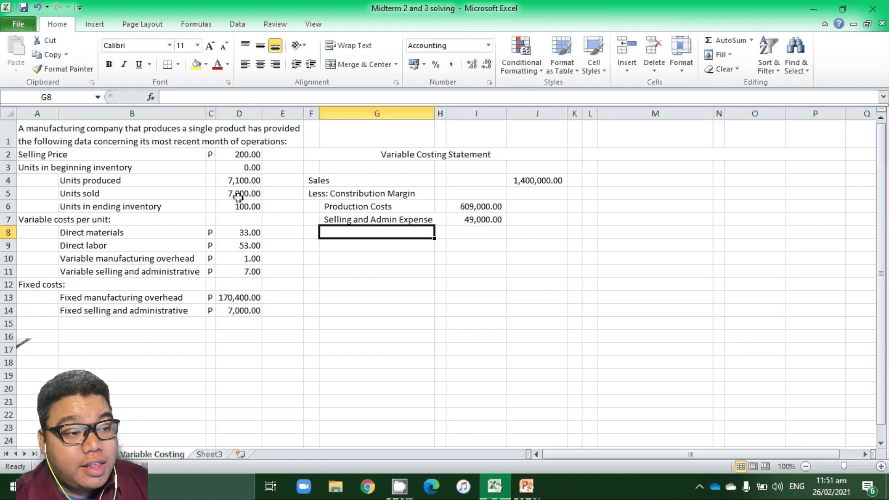
key("Right")
key("Right")
key("Right")
key("Up")
key("alt+equal")
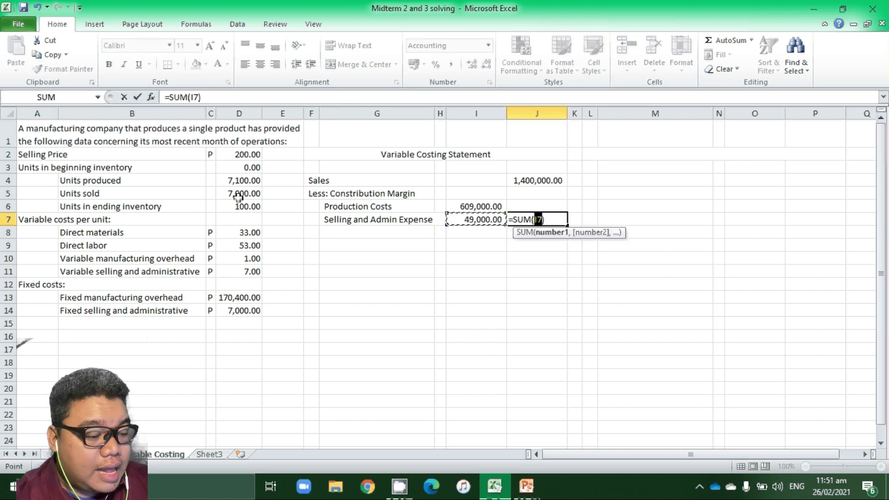
key("shift+Up")
key("Return")
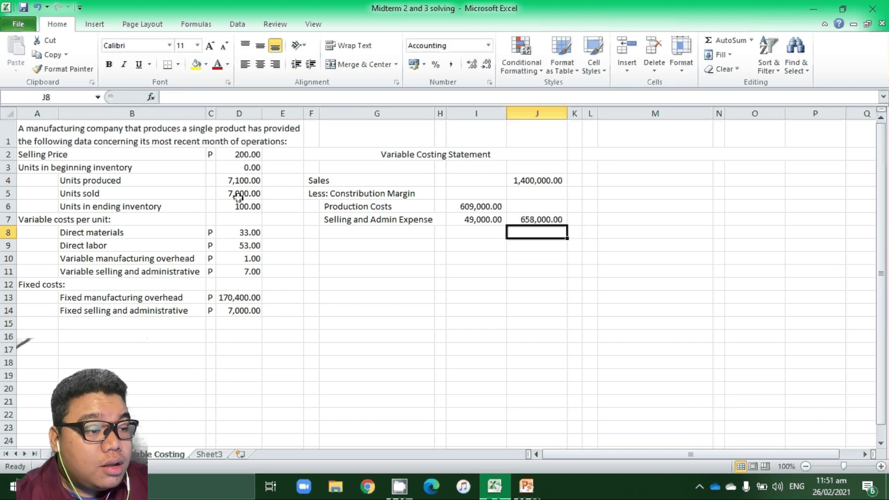
- Change the label in cell F5 to "Less: Variable Costs"
right_click(320, 195)
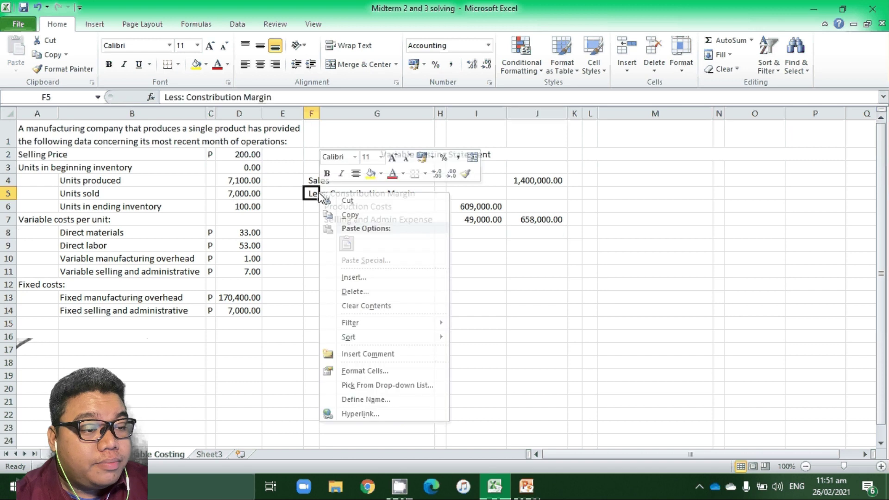
left_click(277, 97)
left_click_drag(278, 97, 188, 94)
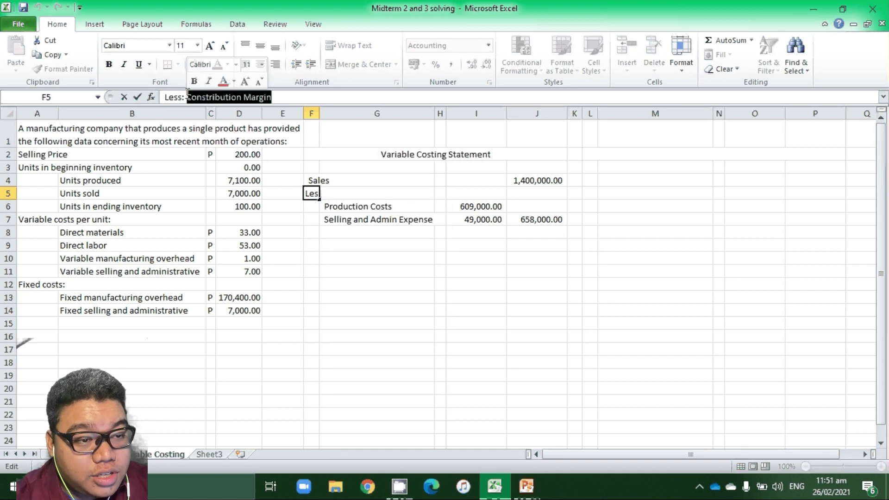
type("Variable Costs")
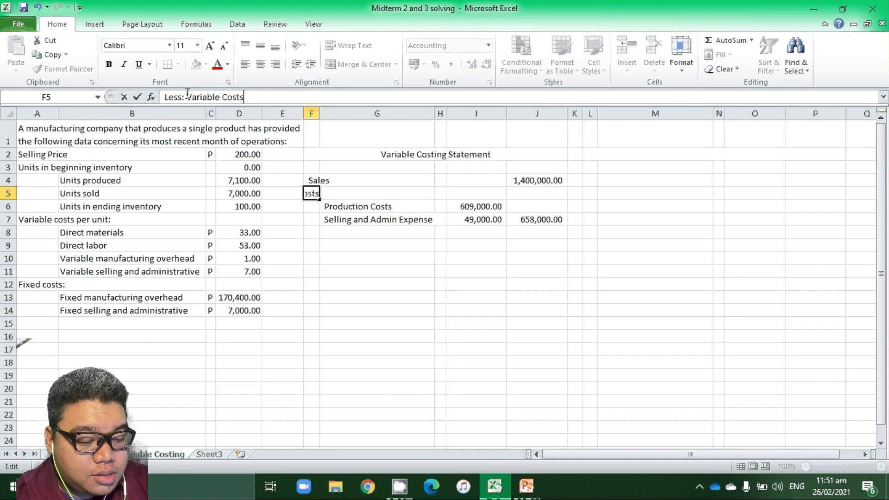
key("Return")
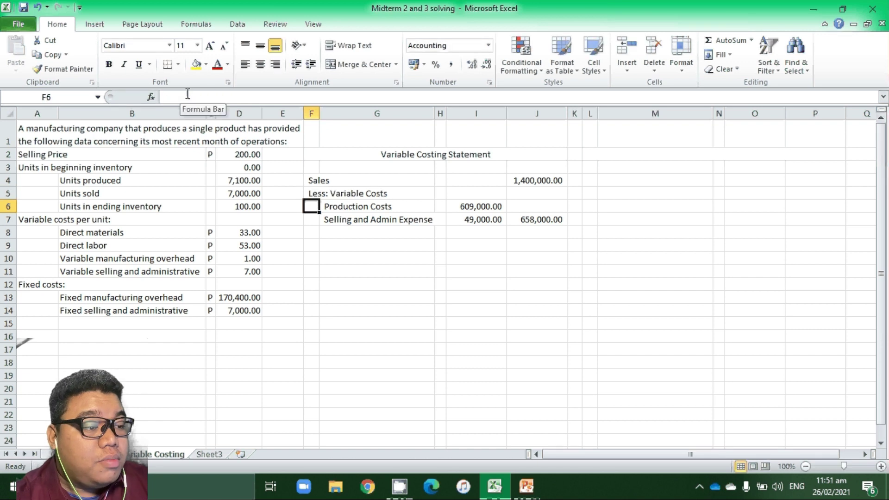
- Add the line label "Contribution Margin" in cell F8, below the variable cost lines
key("Down")
key("Down")
type("Cont")
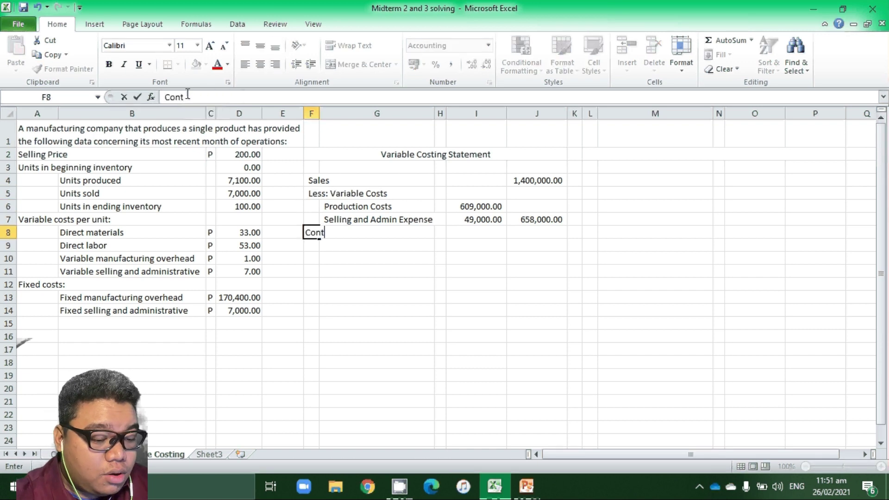
type("ribution ")
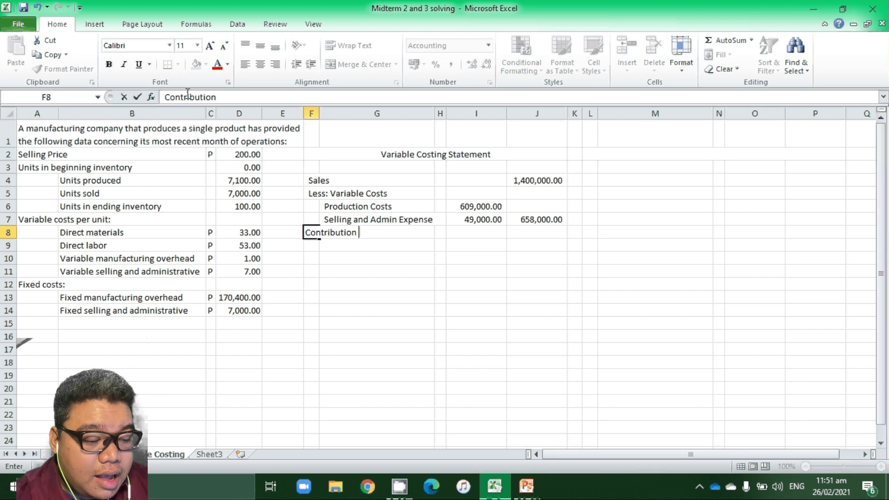
type("Margin")
key("Tab")
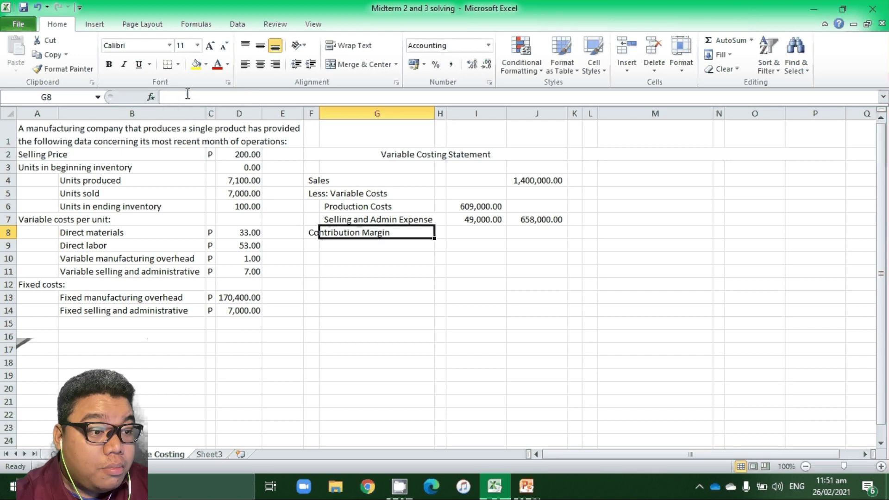
- Calculate the contribution margin in cell J8 by subtracting total variable costs from sales with =J4-J7
key("Tab")
key("Tab")
key("Tab")
type("=")
key("Up")
key("Up")
key("Up")
key("Up")
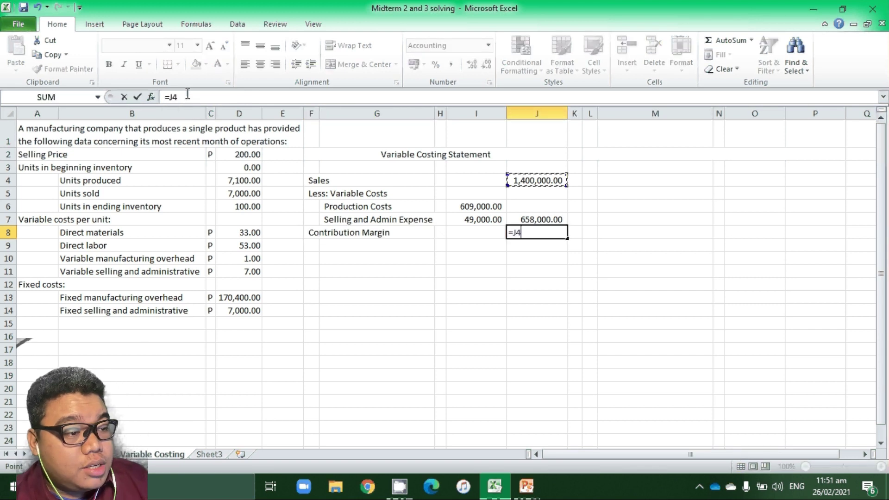
type("-")
key("Up")
key("Return")
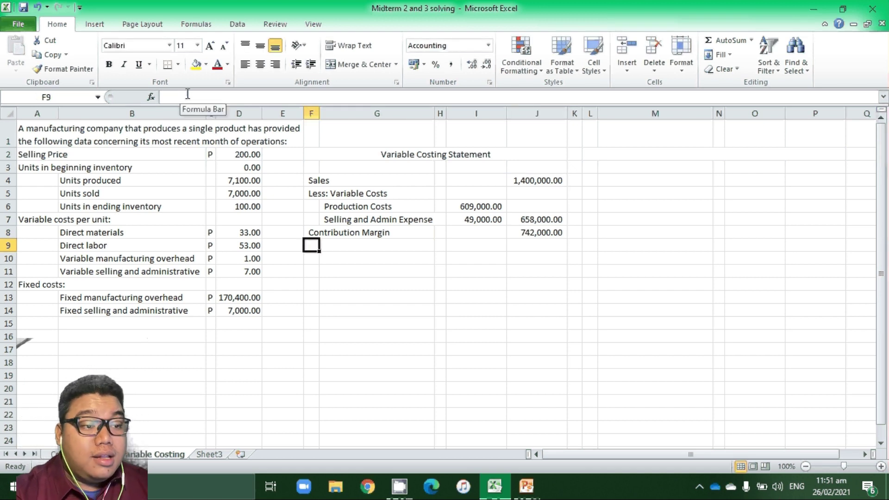
- Add the line label "Less: Fixed Costs" in cell F9, below Contribution Margin
type("Less")
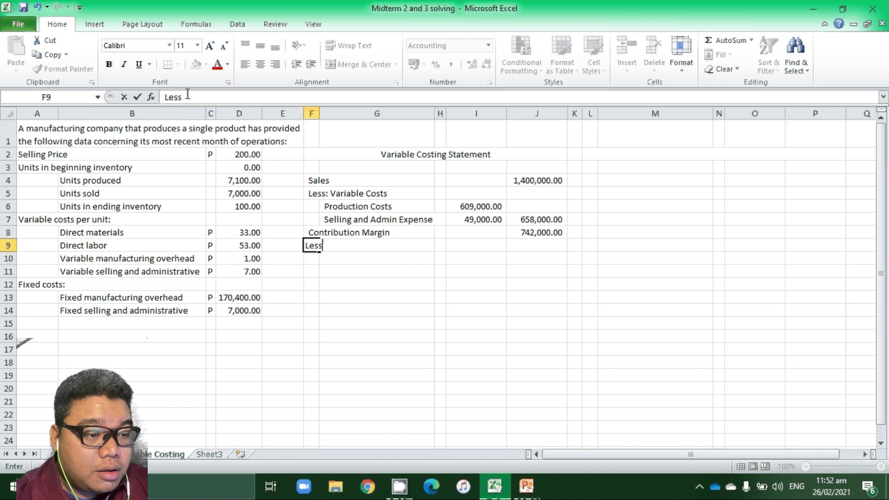
type(": Fixed Costs")
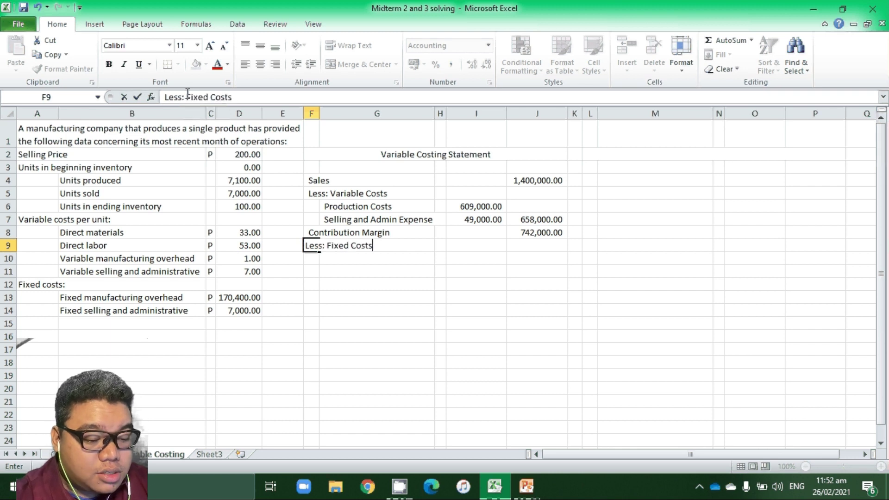
key("Return")
key("Right")
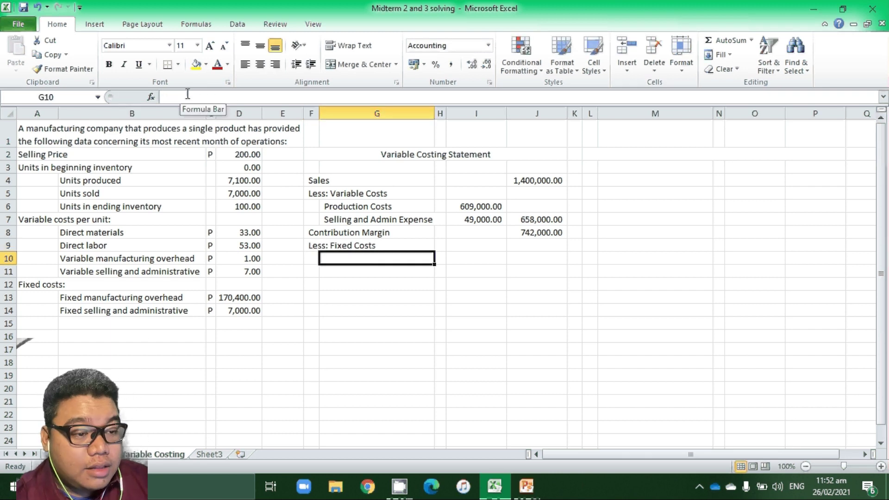
- Add the indented fixed cost labels "Manufacturing Overhead" in G10 and "Selling and Admin Expense" in G11
type("Ma")
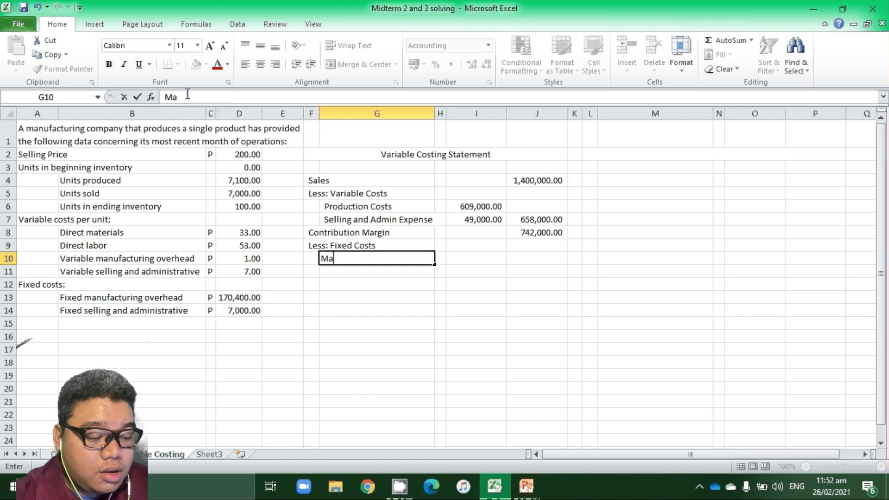
type("nufacturing Ove")
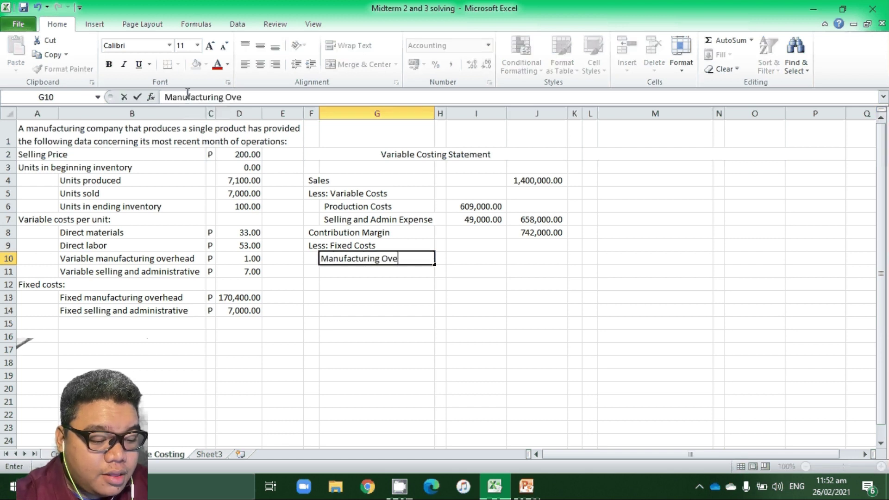
type("rhead")
key("Return")
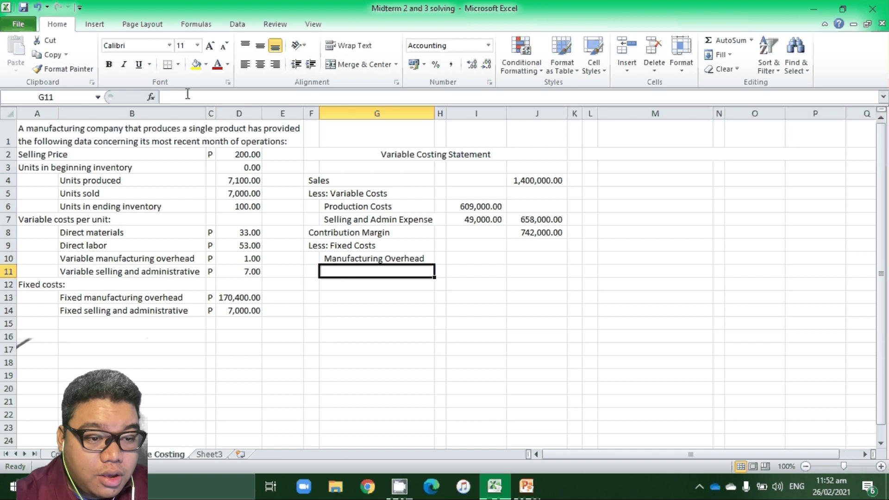
type("Selling and Admin Expense")
key("ctrl+Return")
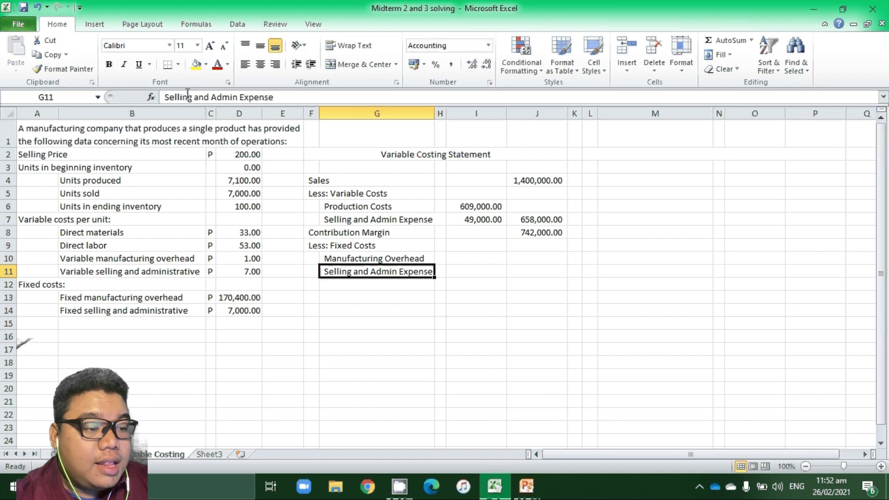
key("Up")
key("Right")
type("0")
key("ctrl+Return")
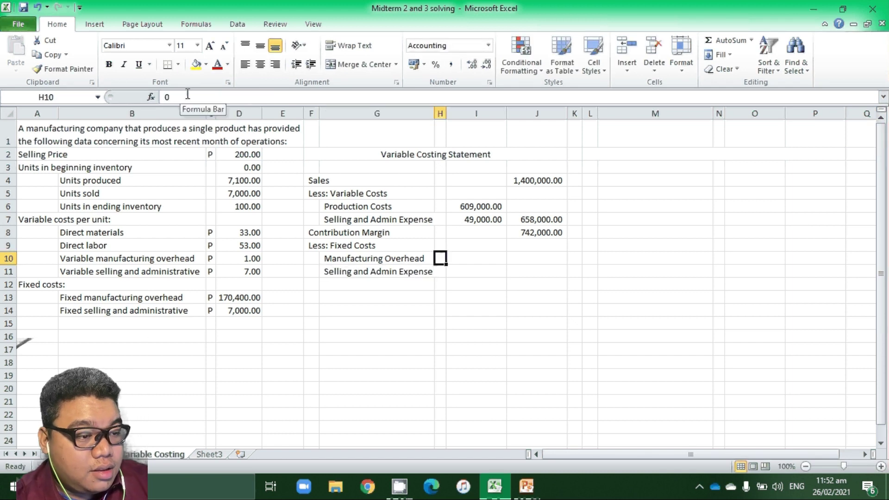
key("Delete")
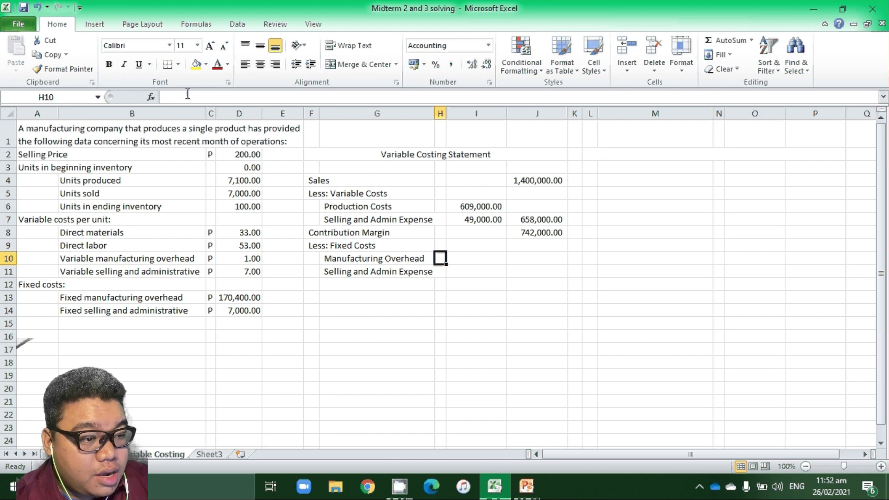
- Fill in the fixed cost amounts, linking I10 to fixed manufacturing overhead with =D13 and entering 7000 in I11
key("Right")
type("=")
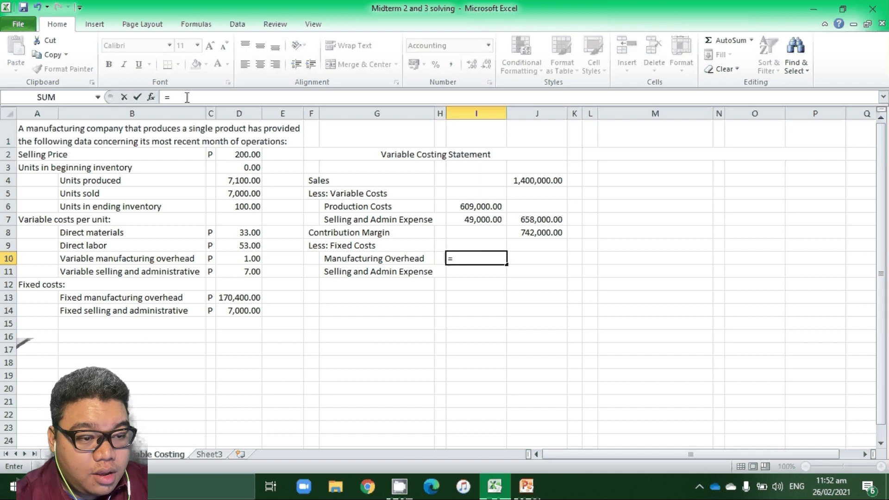
left_click(229, 302)
key("Return")
type("7000")
key("Tab")
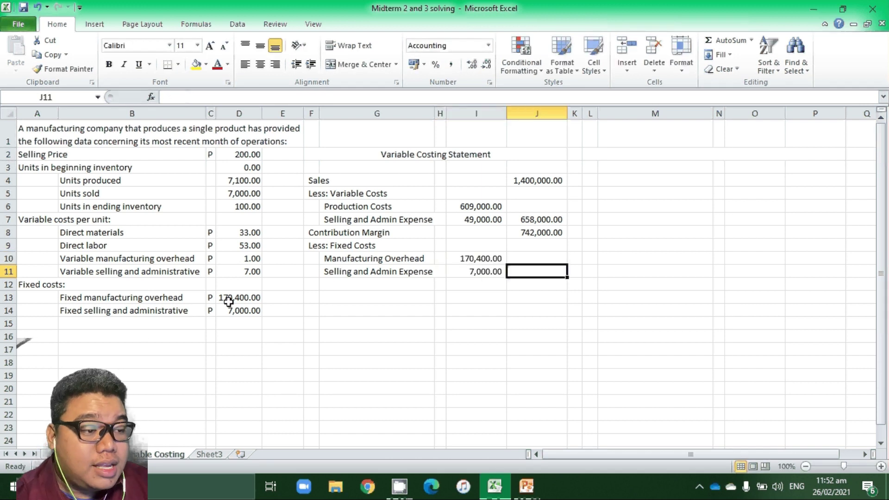
- Total the two fixed cost amounts in cell J11 by summing I10 and I11
key("alt+equal")
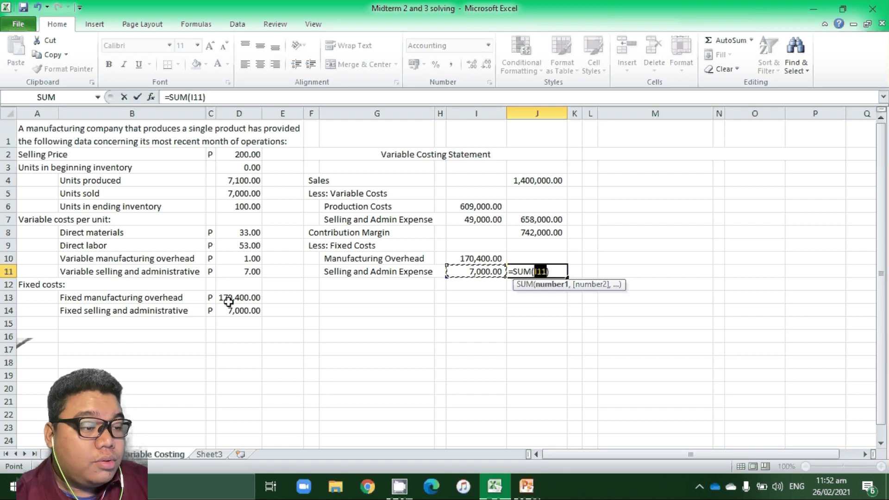
key("shift+Up")
key("shift+Return")
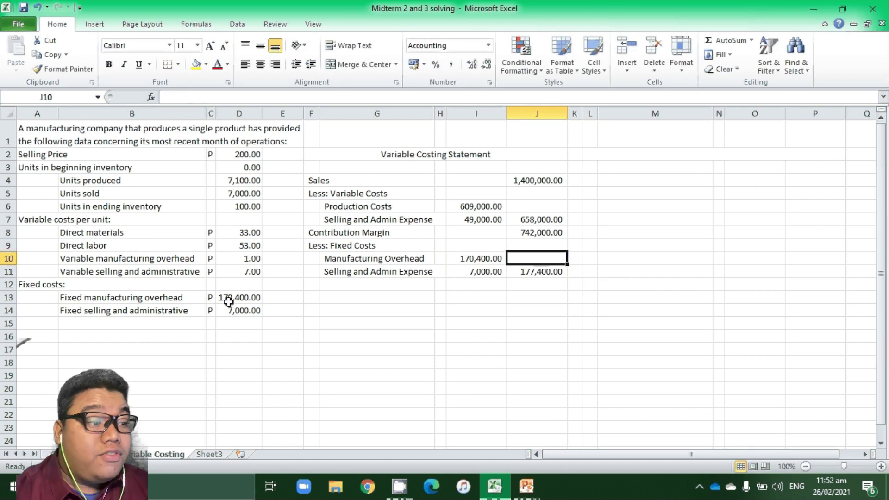
- Add the line label "Net Profit" in cell F12, below the fixed cost lines
key("Down")
key("Down")
key("Left")
key("Left")
key("Left")
key("Left")
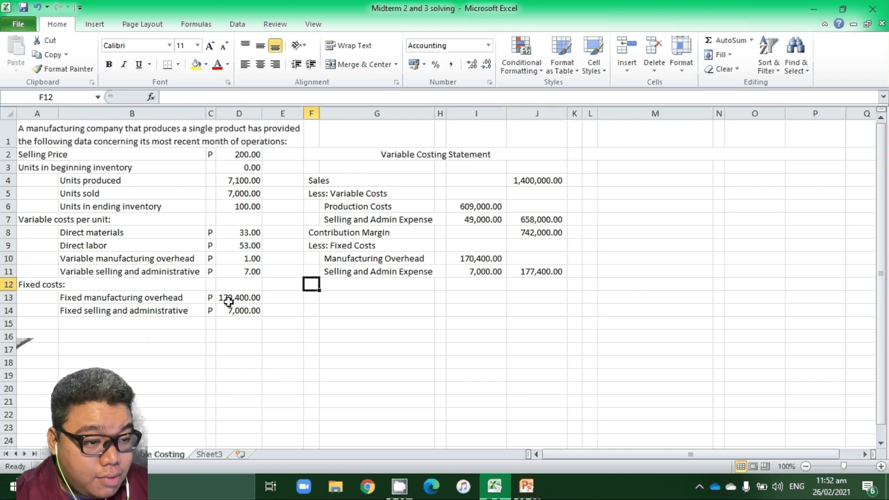
type("Net P")
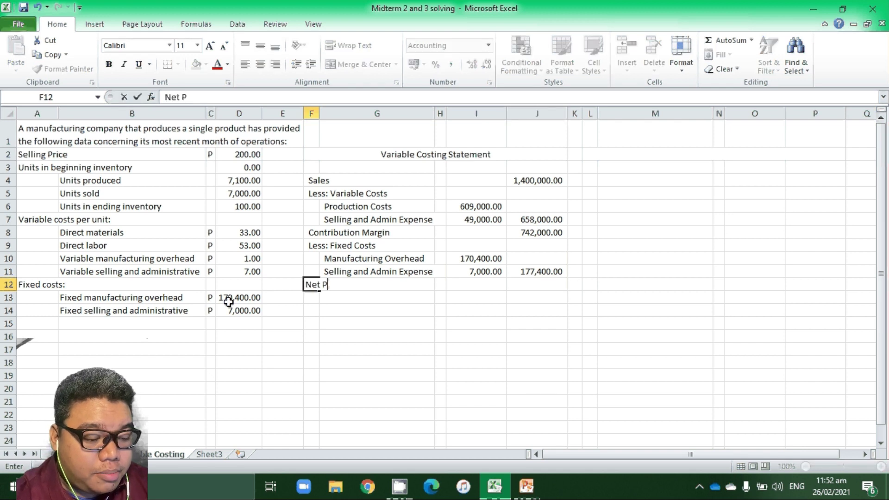
type("rofit")
- Calculate net profit in J12 by subtracting total fixed costs from the contribution margin with =J8-J11
key("Right")
key("Right")
key("Right")
key("Right")
type("=")
key("Up")
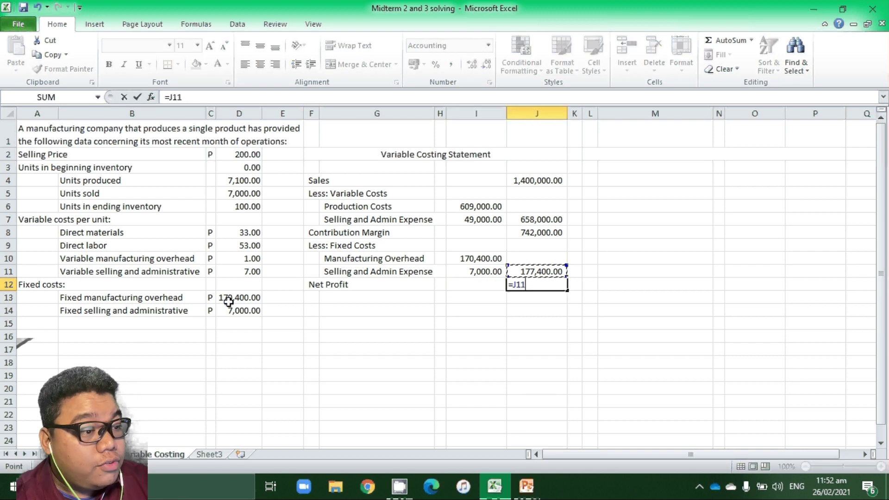
key("Up")
key("Up")
key("Up")
type("-")
key("Up")
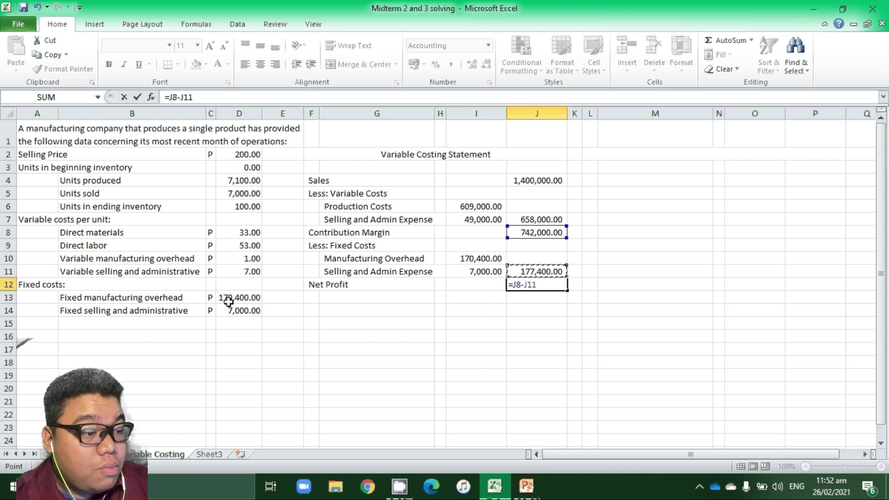
key("Return")
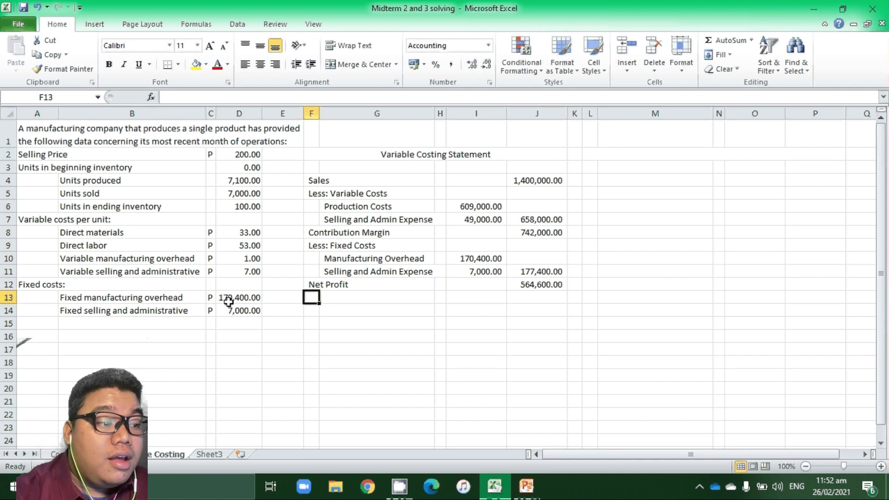
- Highlight the Net Profit row F12:J12 with a yellow fill
key("Up")
key("shift+Right")
key("shift+Right")
key("shift+Right")
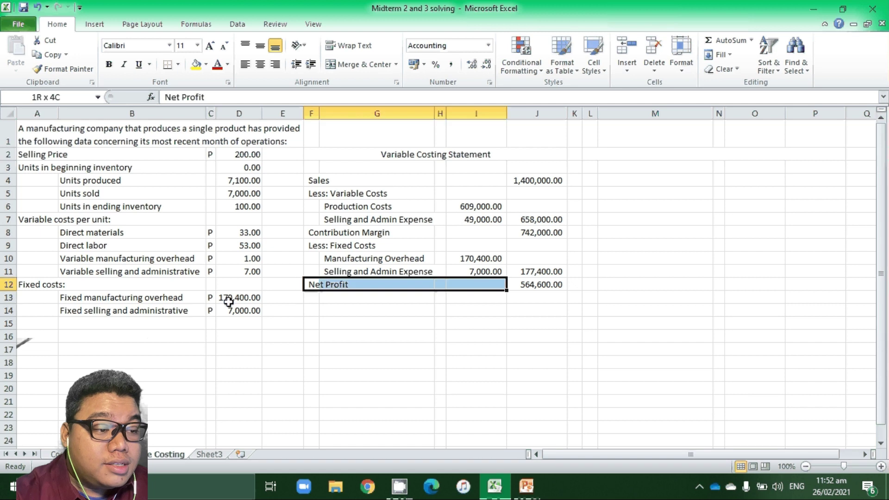
key("shift+Right")
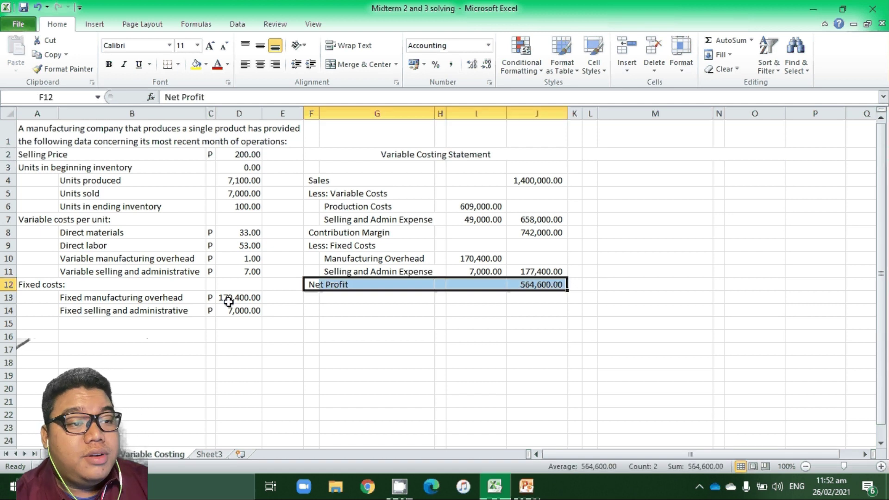
left_click(196, 68)
left_click(364, 352)
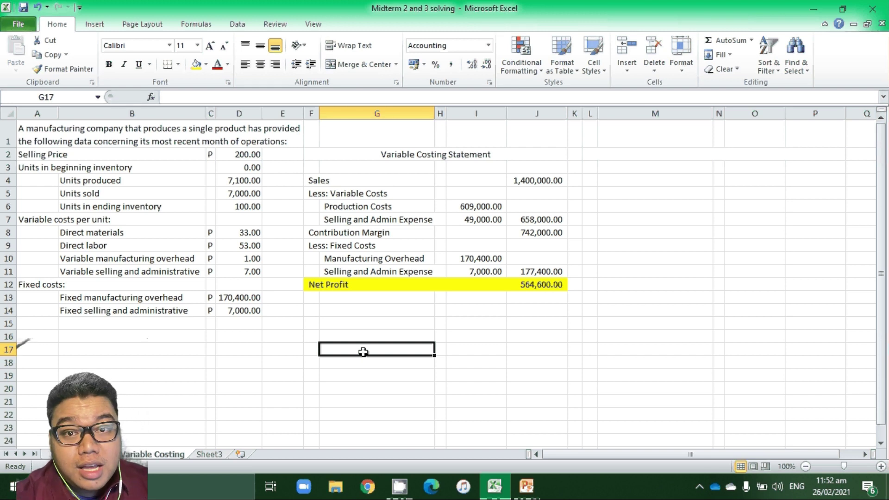
- Merge and center cells L2:P2 to hold the title of a second statement
key("Right")
key("Right")
key("Right")
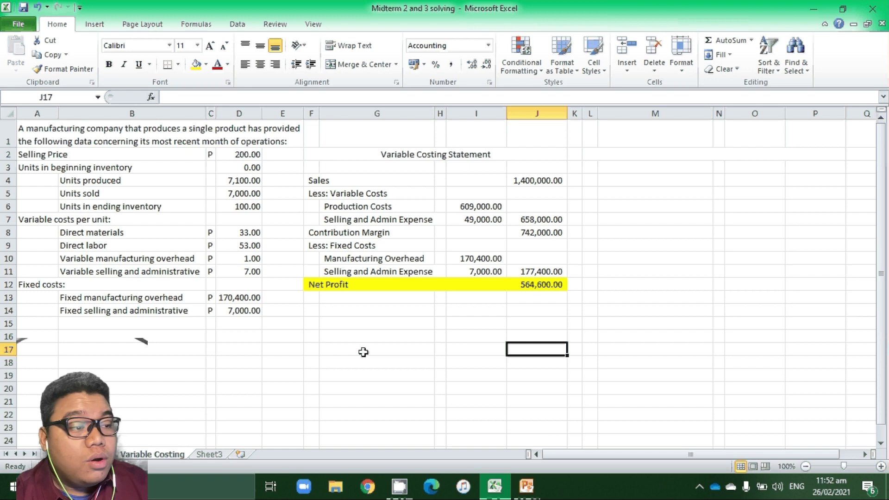
key("Right")
key("Right")
key("Up")
key("Up")
key("Up")
key("Up")
key("Up")
key("Up")
key("Up")
key("Up")
key("Up")
key("Up")
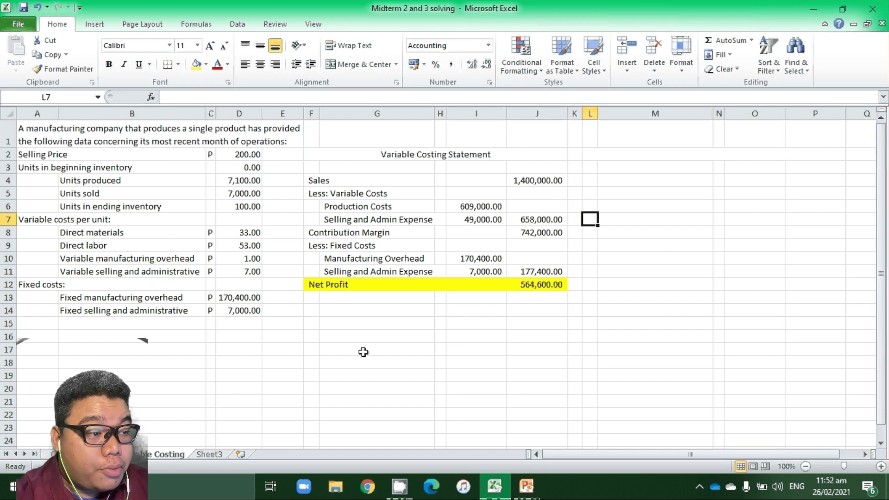
key("Up")
key("Up")
key("Up")
key("Up")
key("Up")
key("shift+Right")
key("shift+Right")
key("shift+Right")
key("shift+Right")
key("alt+h")
type("mc")
- Enter the title "Absorption Costing Statement" in the merged cell L2
type("Abso")
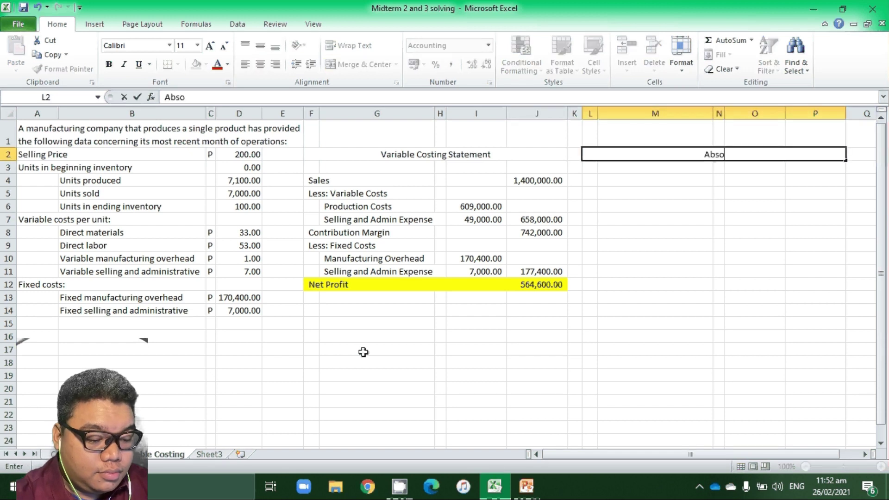
type("rption C")
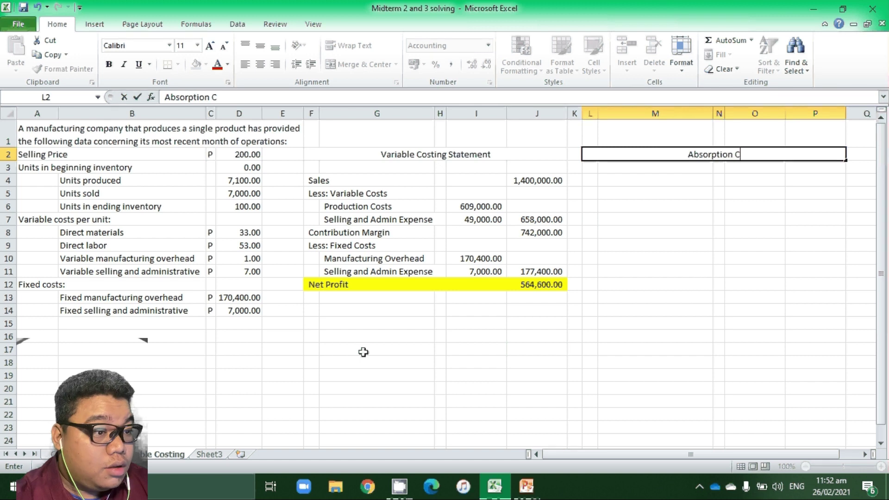
type("osting")
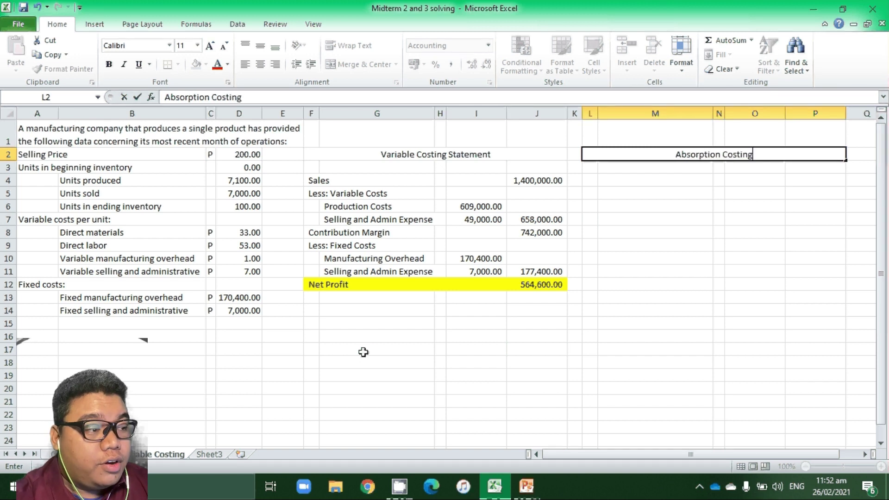
type(" Statement")
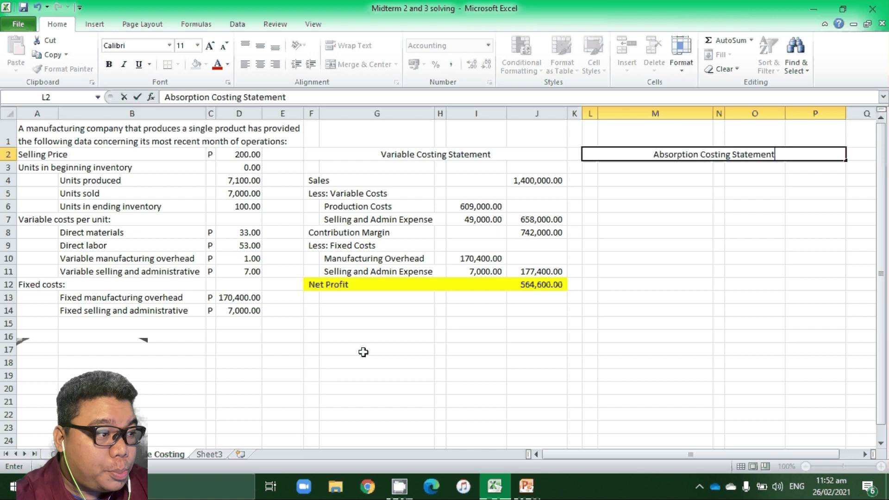
key("Return")
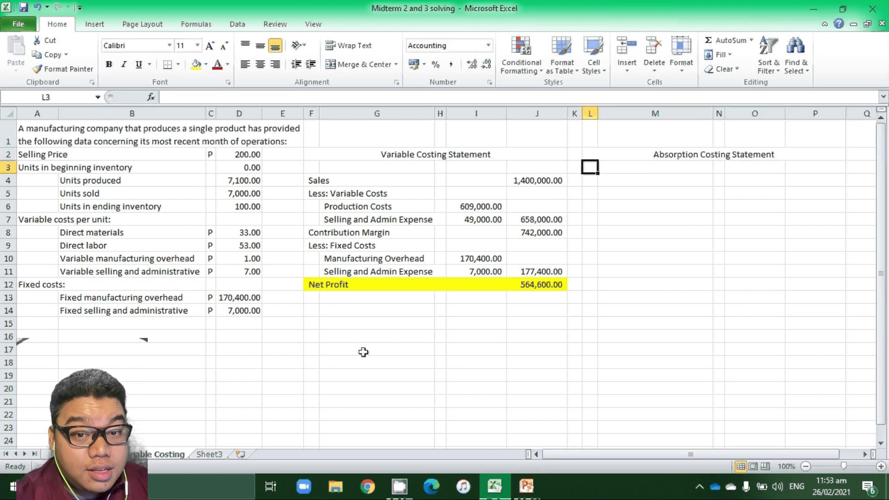
- Add the "Sales" line in L3 and link its amount in P3 to the variable costing sales figure in J4
type("Sales")
key("Tab")
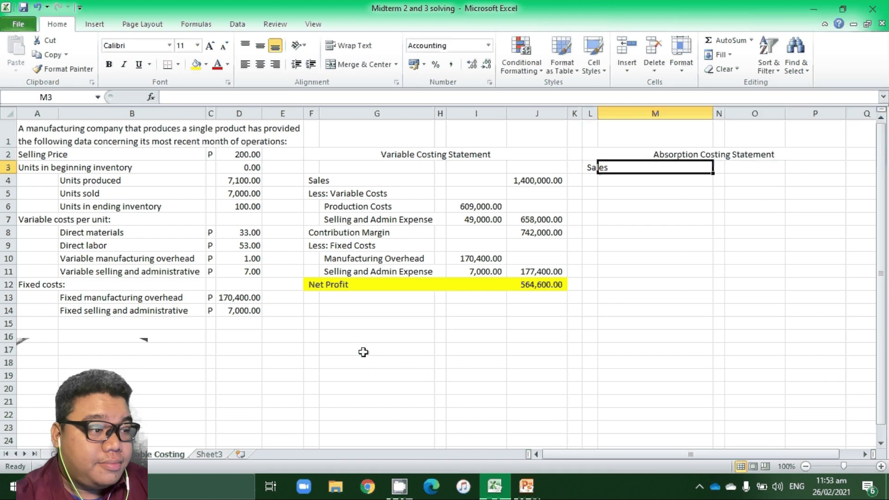
key("Tab")
key("Tab")
key("Tab")
type("=")
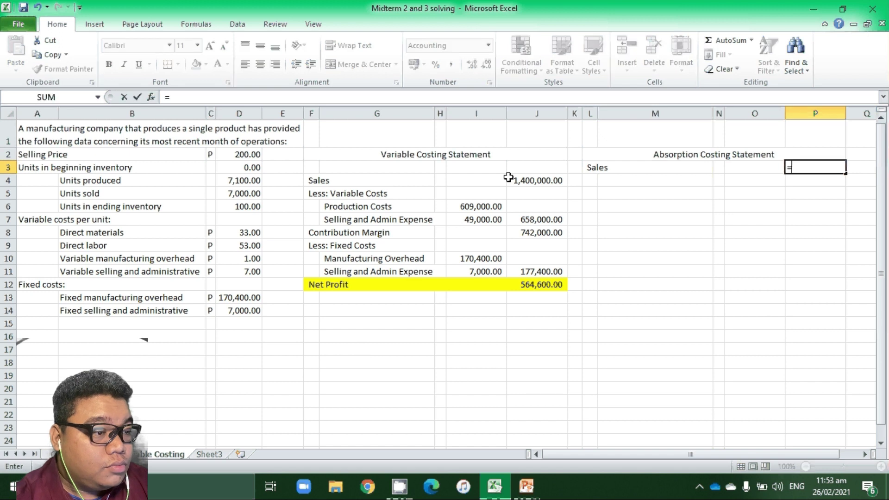
left_click(509, 180)
key("Return")
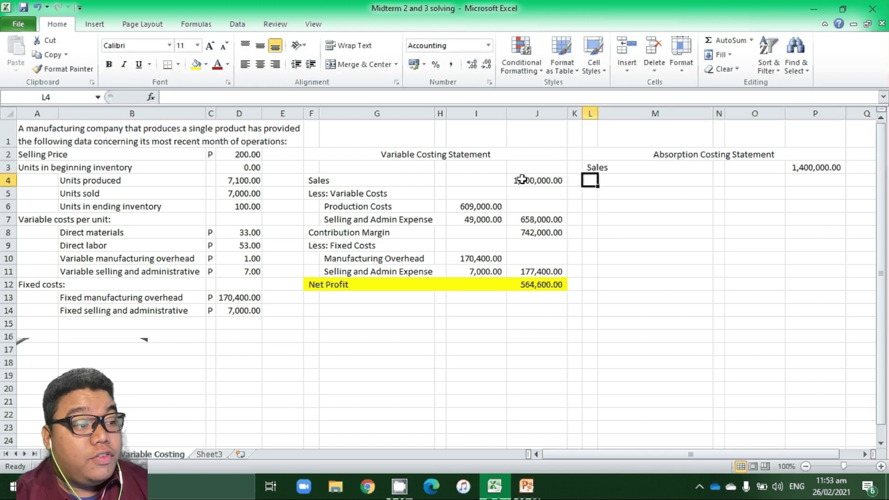
- Add the line label "Less: Cost of Goods Sold" in L4, below the Sales line
type("Les")
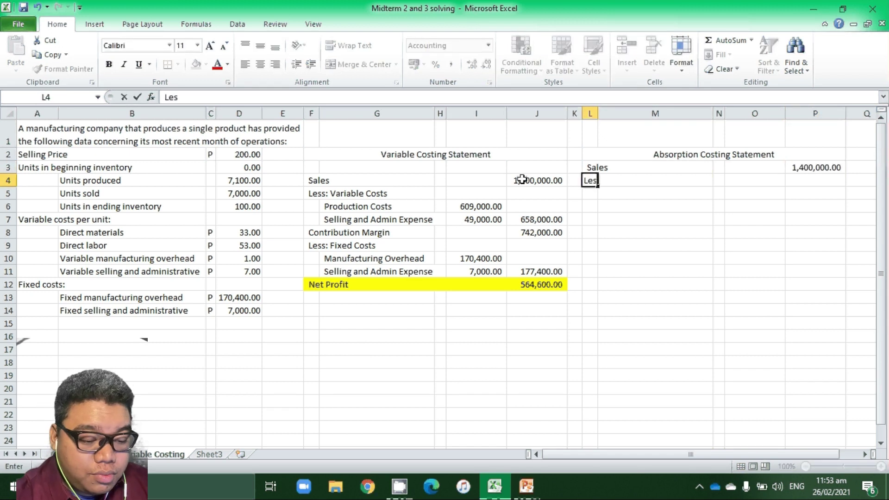
type("s: Cost of Goo")
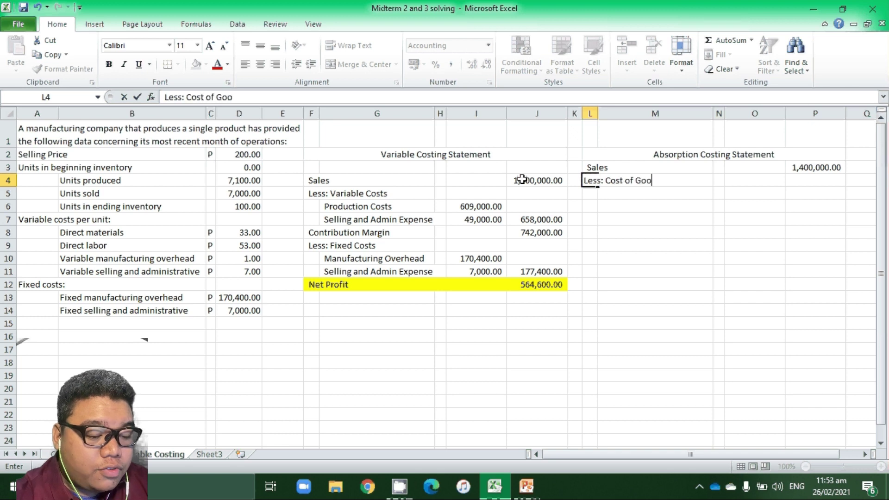
type("ds Sold")
key("Return")
key("Return")
key("Return")
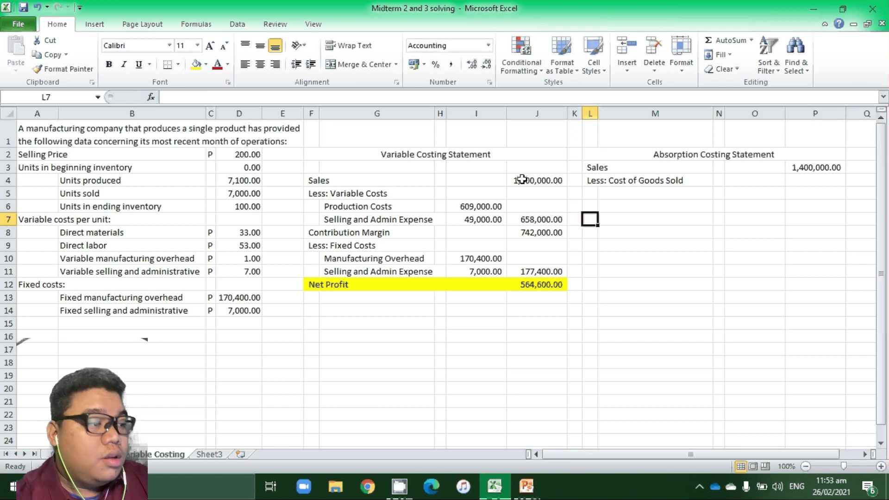
- Enter the heading "Cost of Goods Sold Computed as Follows:" in L16, below the absorption costing statement
key("Down")
key("Down")
key("Down")
key("Down")
key("Down")
key("Down")
key("Down")
key("Down")
key("Down")
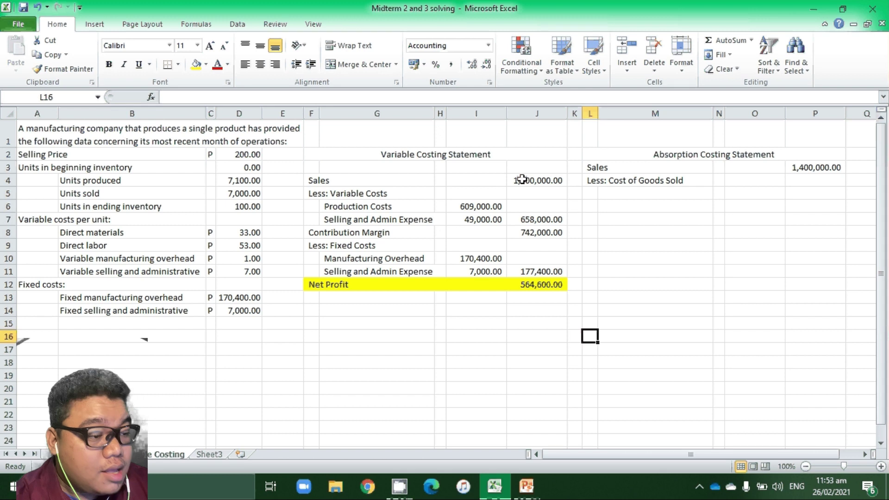
type("Cost of G")
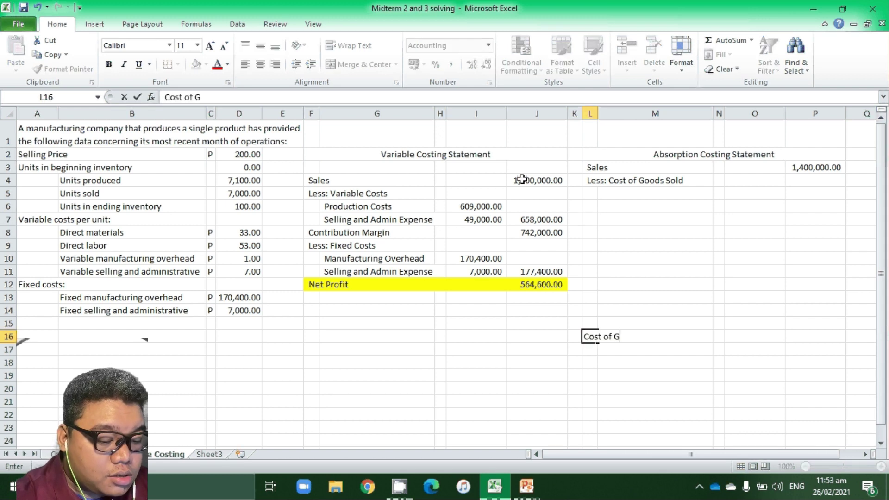
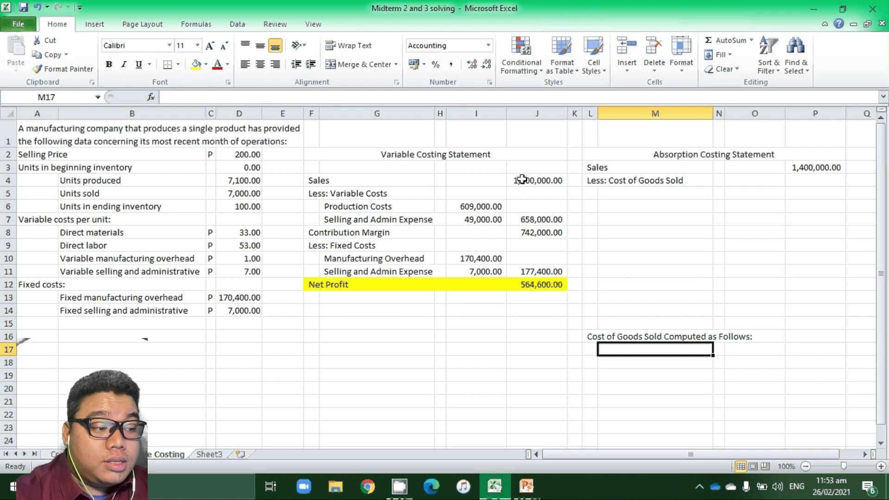
- List the direct materials, direct labor and variable manufacturing overhead labels in L17:L19 by linking them to B8, B9 and B10
key("Down")
key("Down")
key("Down")
key("Down")
key("Down")
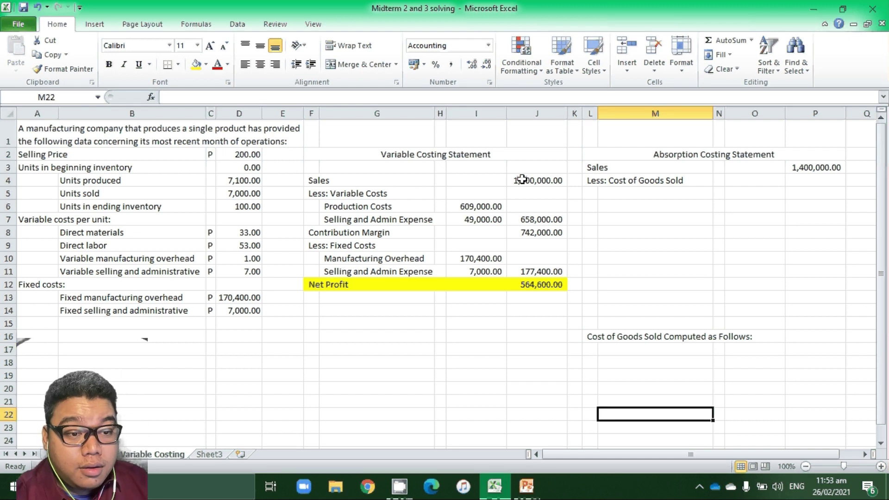
key("Down")
key("Down")
key("Down")
key("Down")
key("Down")
key("Down")
key("Down")
key("Up")
key("Up")
key("Up")
key("Up")
key("Up")
key("Up")
key("Up")
key("Up")
key("Up")
key("Up")
key("Up")
key("Up")
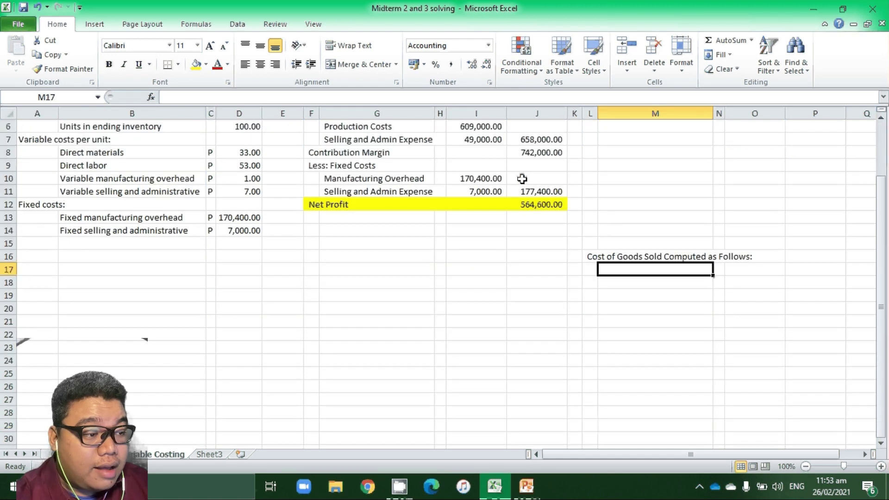
type("=")
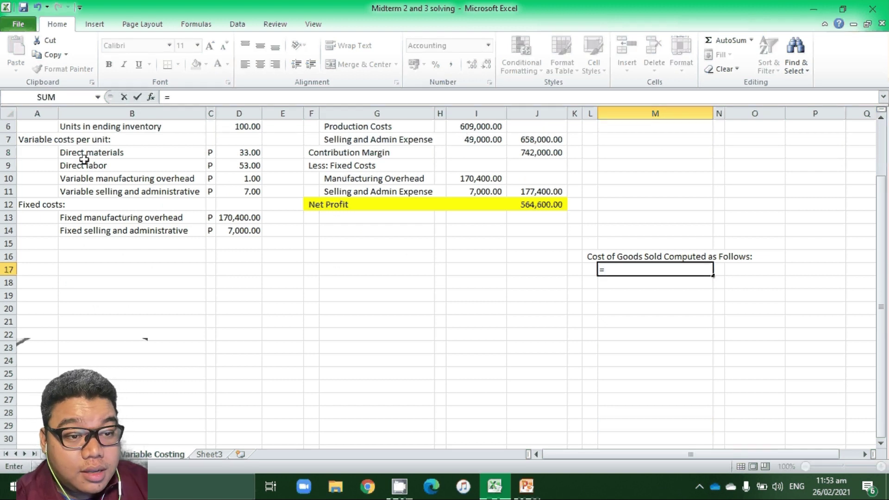
key("BackSpace")
key("Left")
type("=")
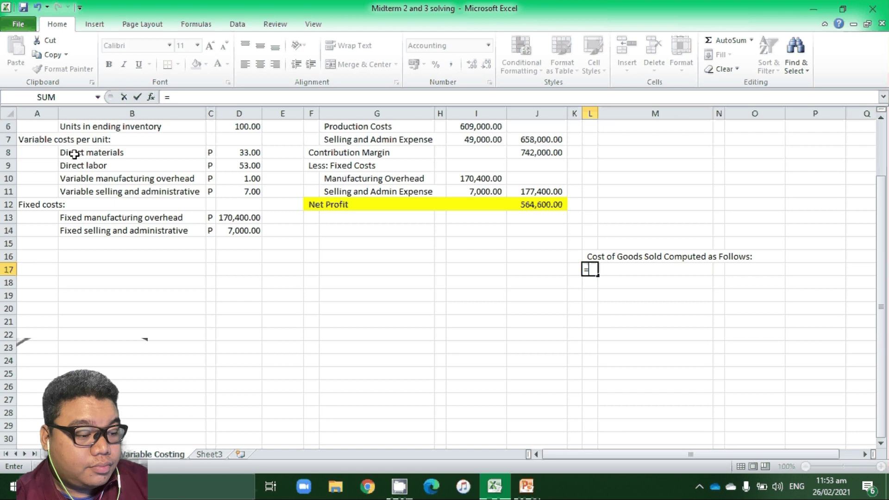
left_click(79, 154)
key("Return")
type("=B9")
key("Return")
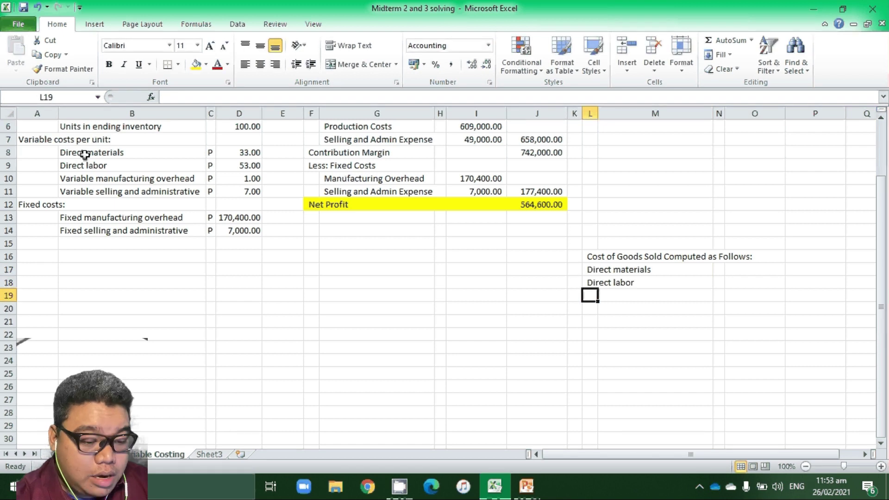
type("=B10")
key("ctrl+Return")
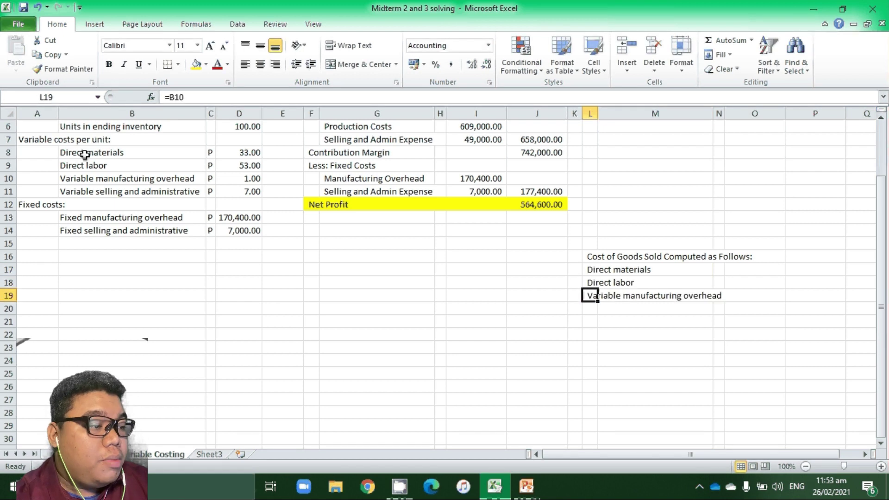
- Fill in the per-unit costs for the three labels by linking P17, P18 and P19 to D8, D9 and D10
key("Up")
key("Right")
key("Right")
key("Right")
key("Right")
key("Up")
type("=")
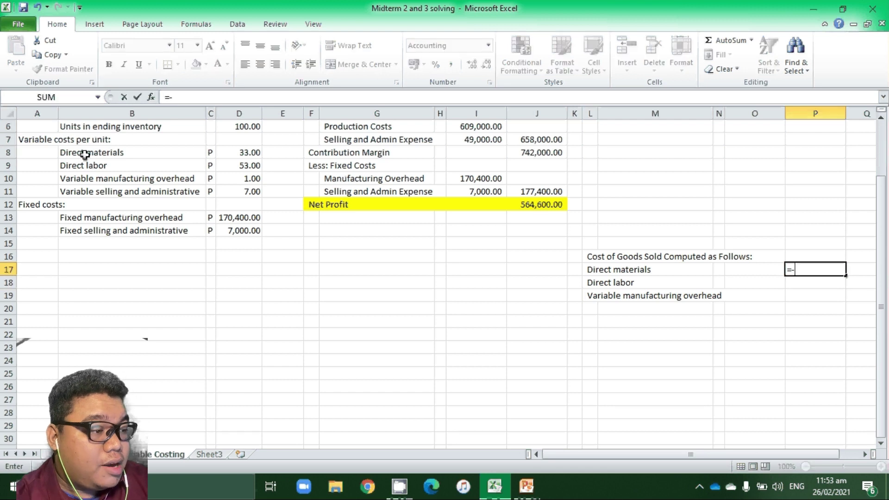
key("BackSpace")
left_click(235, 154)
key("Return")
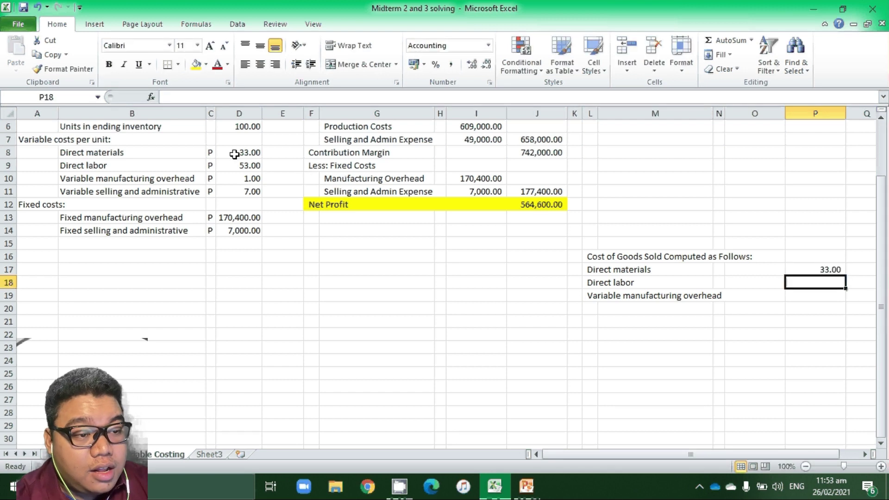
type("=D9")
key("Return")
type("=D10")
key("Return")
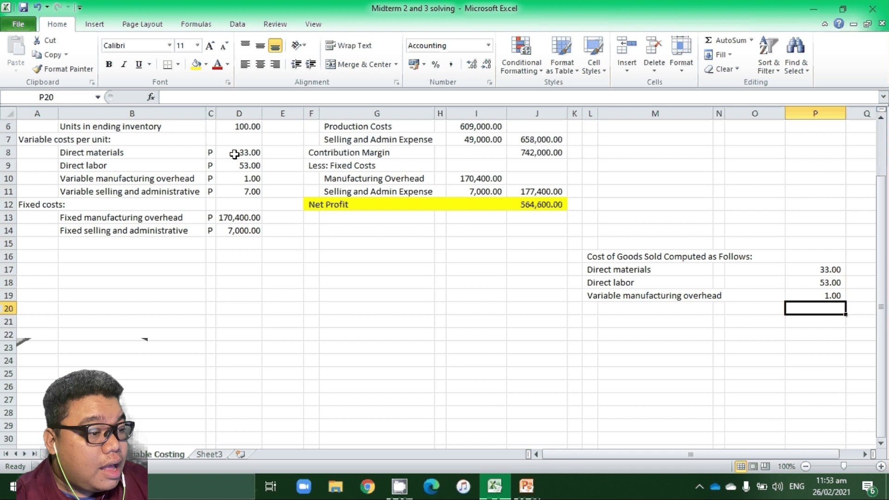
- Add the label "Fixed MOH" in L20, below variable manufacturing overhead
key("Left")
key("Left")
key("Left")
key("Left")
type("F")
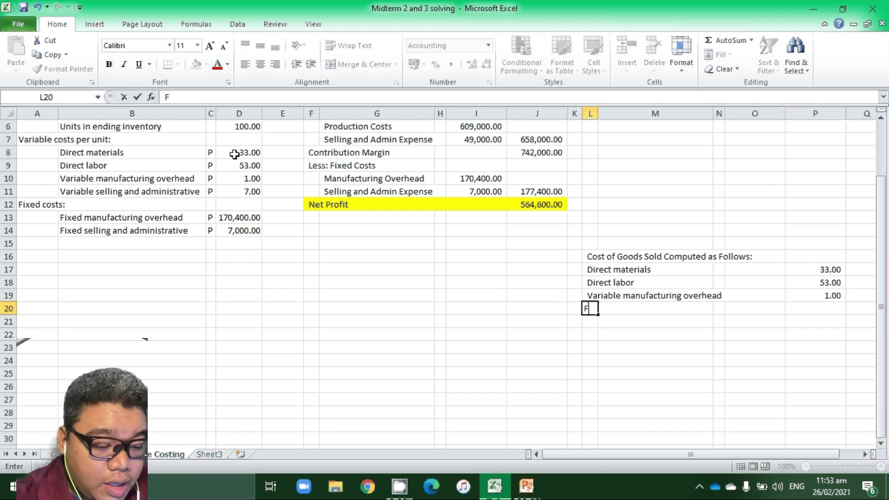
type("ixed")
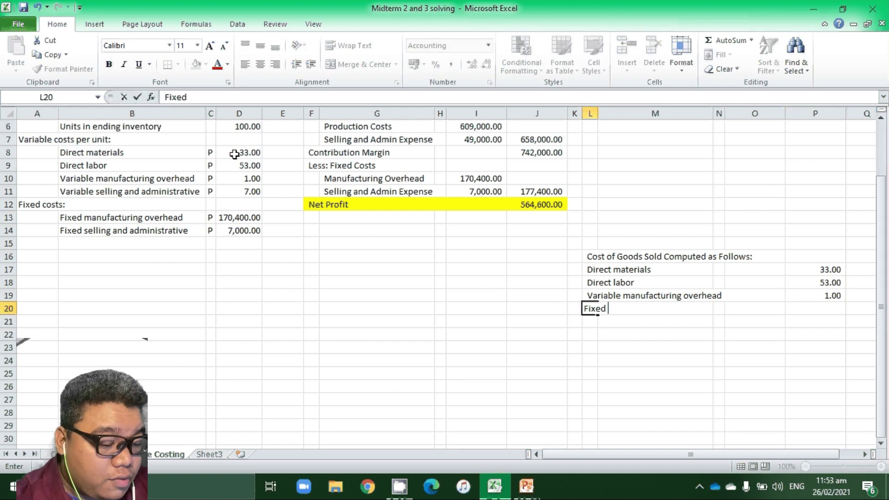
type(" MOH")
key("Return")
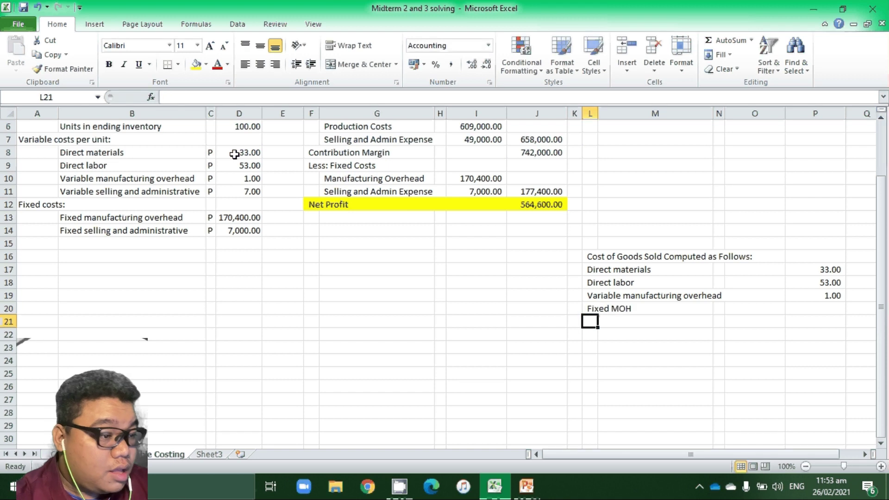
key("Right")
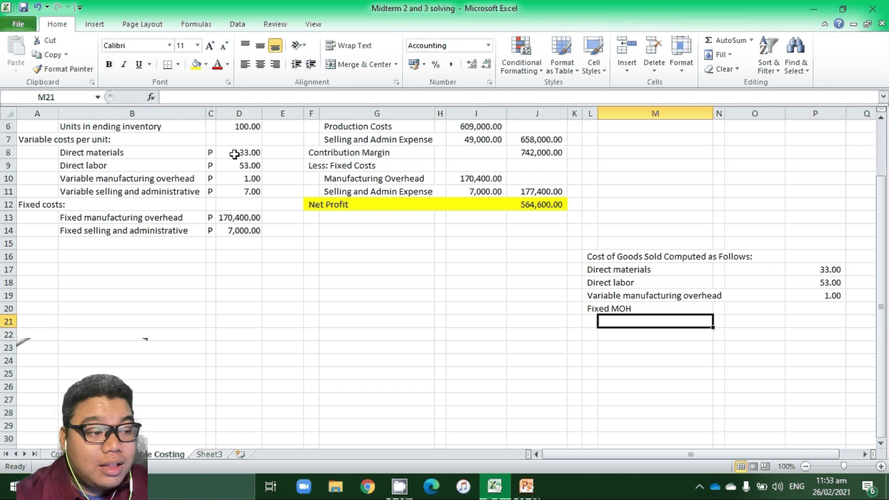
- Add the label "Total FMOH" in M21 and link O21 to the fixed manufacturing overhead in D13
type("Total")
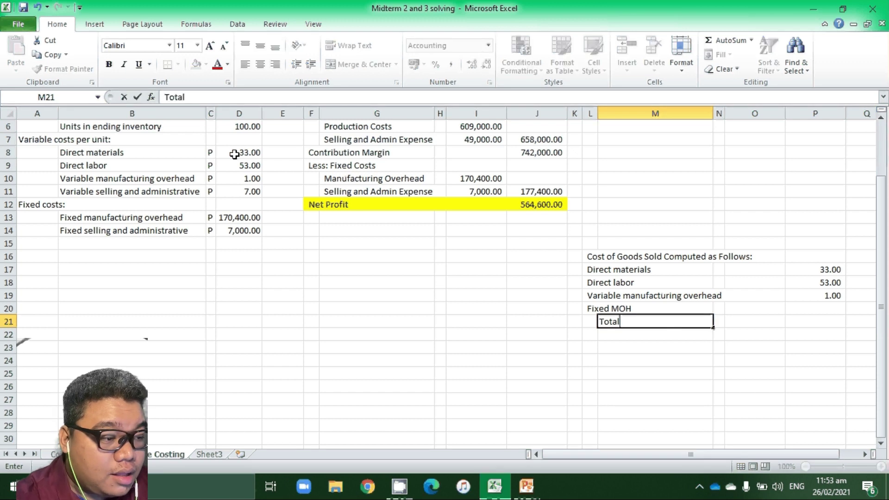
type(" FMOH")
key("Tab")
key("Tab")
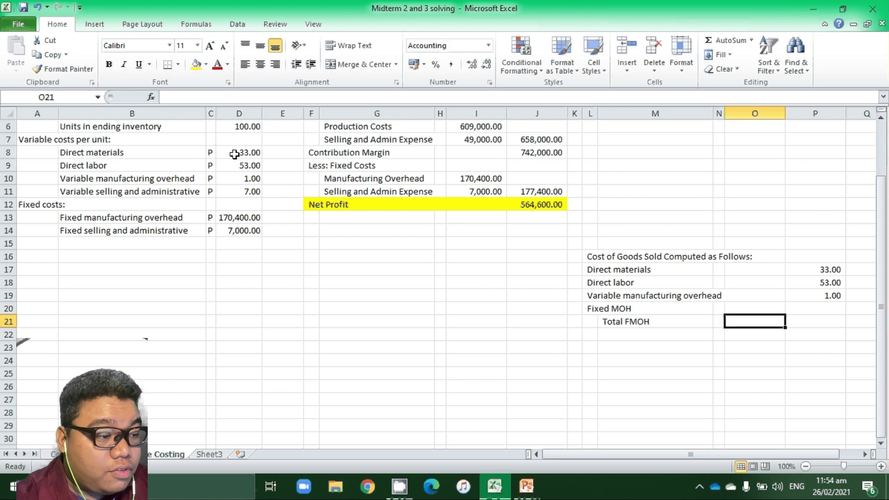
type("=")
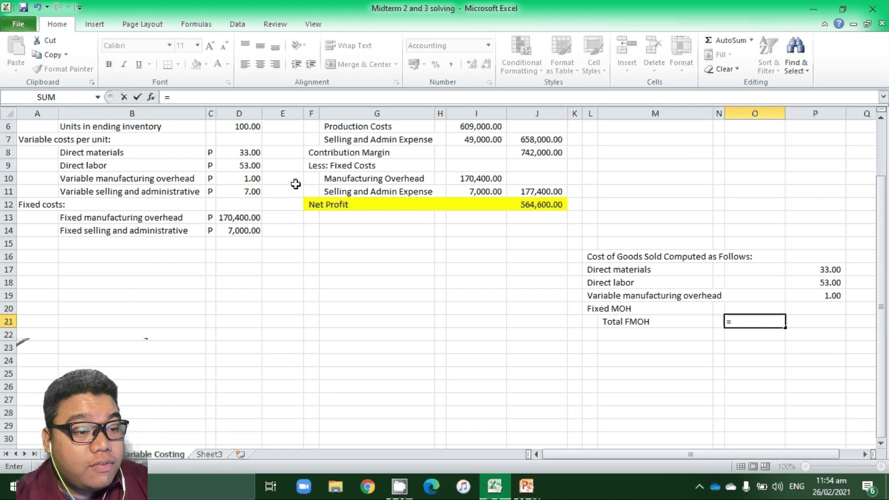
left_click(236, 218)
key("Return")
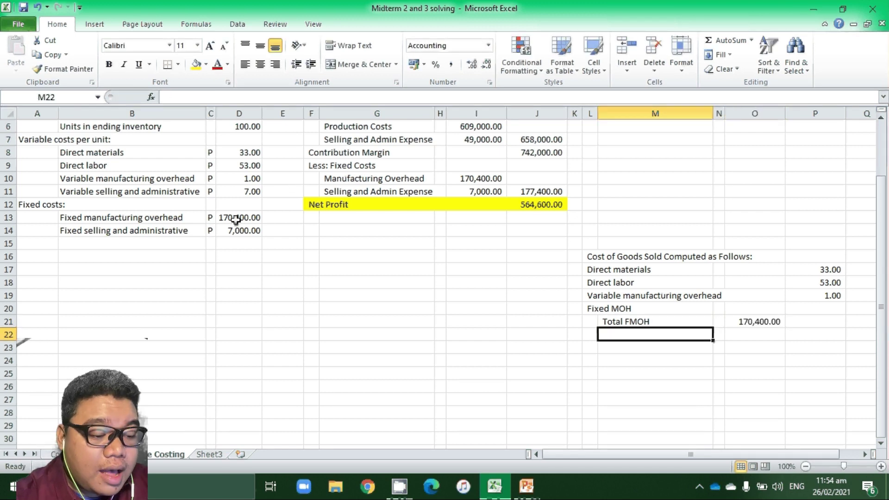
- Add the label "Units Produced" in M22 and link O22 to the units produced in D4
type("Units Produce")
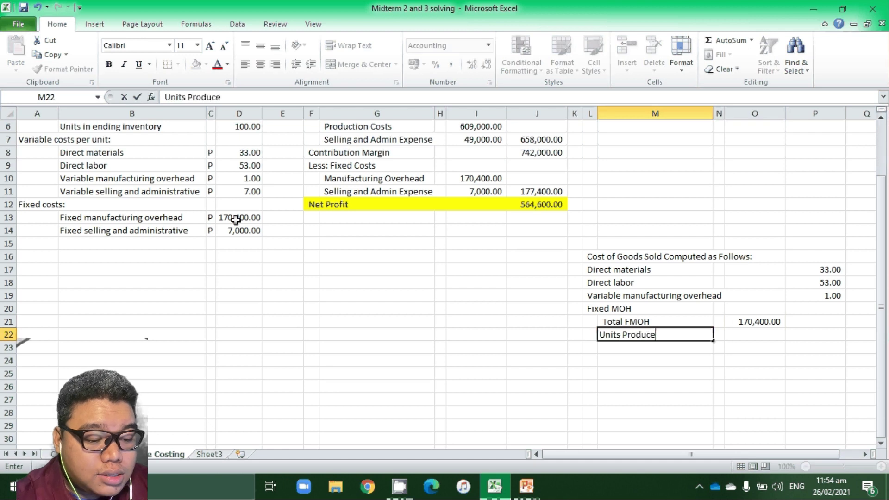
type("d")
key("Tab")
key("Tab")
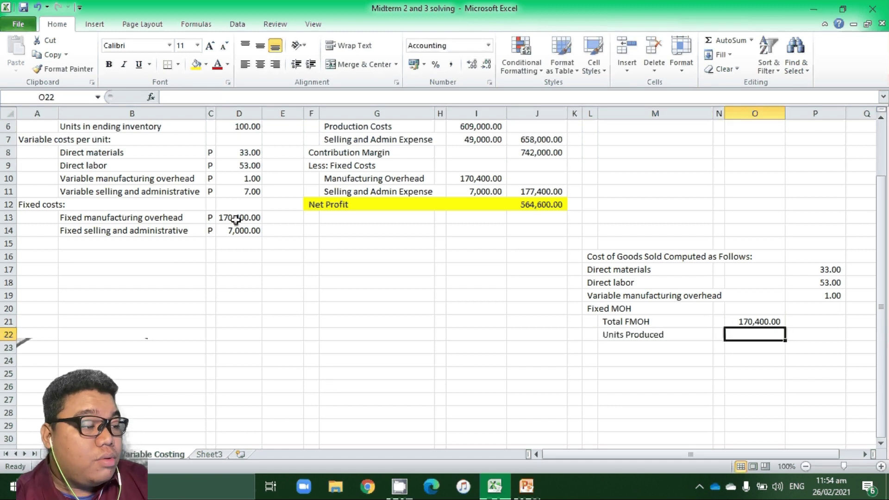
type("=")
key("Up")
key("Up")
key("Up")
key("Up")
key("Up")
key("Up")
key("Up")
key("Up")
key("Up")
key("Up")
key("Up")
key("Up")
key("Up")
key("Up")
key("Up")
key("Up")
key("Up")
key("Up")
key("Up")
key("Left")
key("Left")
key("Left")
key("Left")
key("Left")
key("Left")
key("Left")
key("Left")
key("Left")
key("Left")
key("Left")
key("Left")
key("Down")
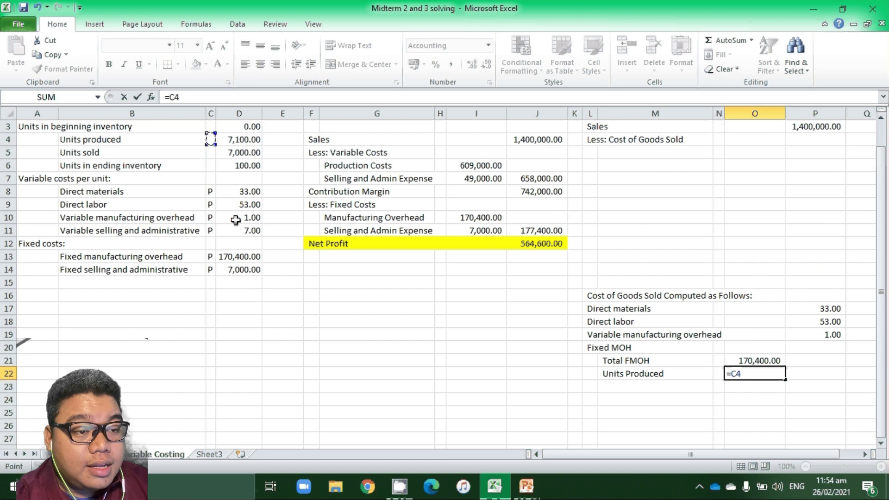
key("Return")
key("Down")
key("Up")
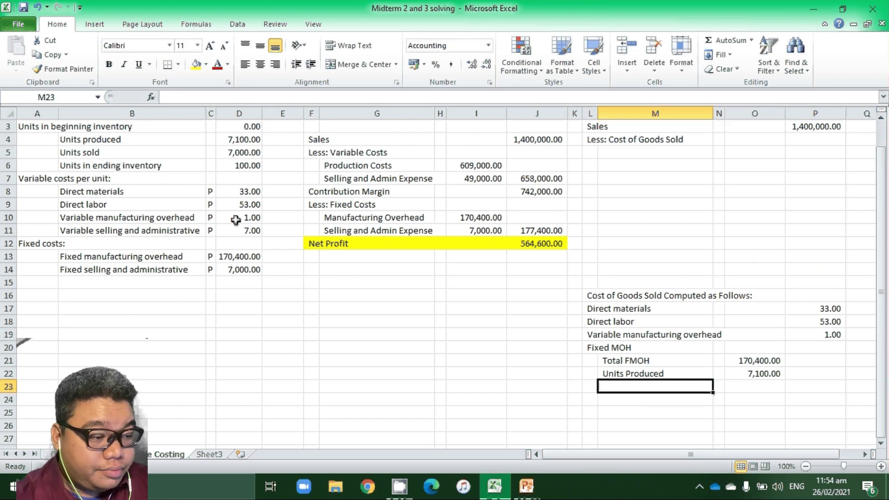
- Add the label "FMOH per unit" in M23 and compute it in P23 by dividing O21 by O22
type("FMO")
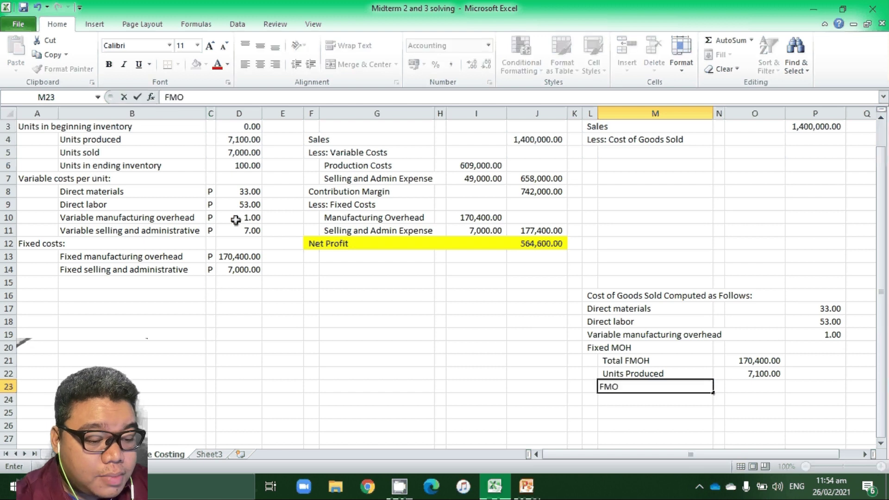
type("H per unit")
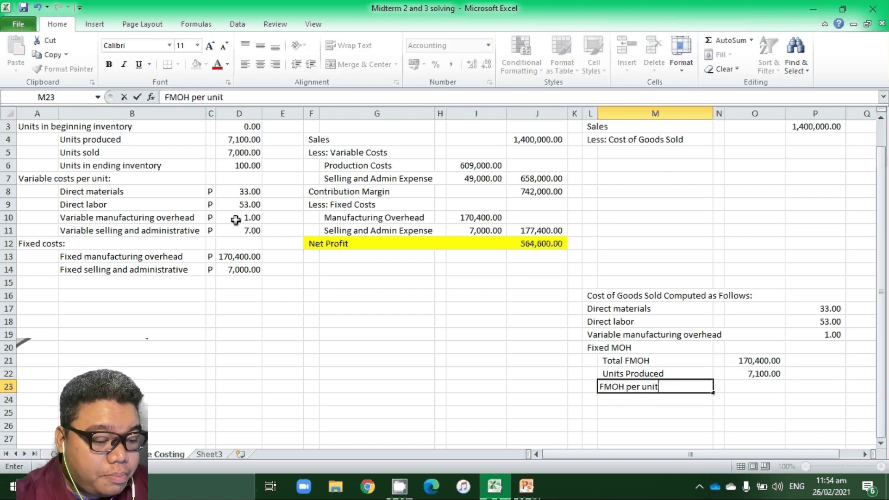
key("Right")
key("Right")
key("Right")
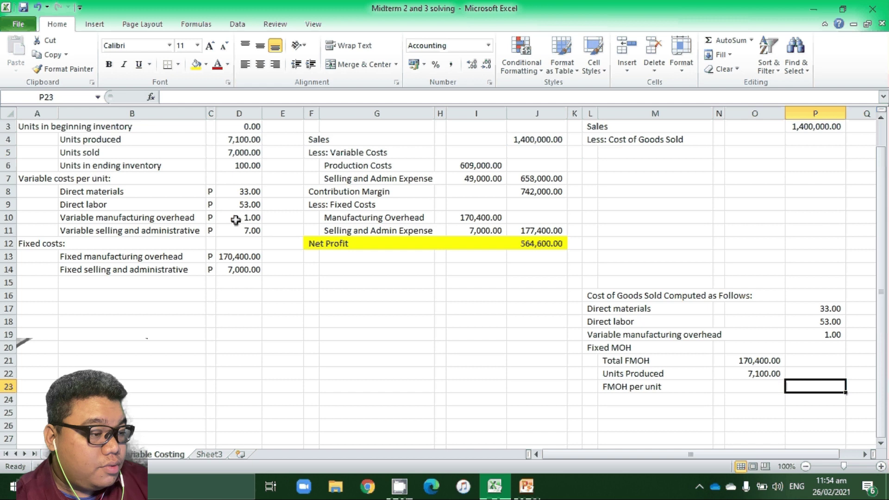
type("=")
key("Left")
key("Up")
key("Up")
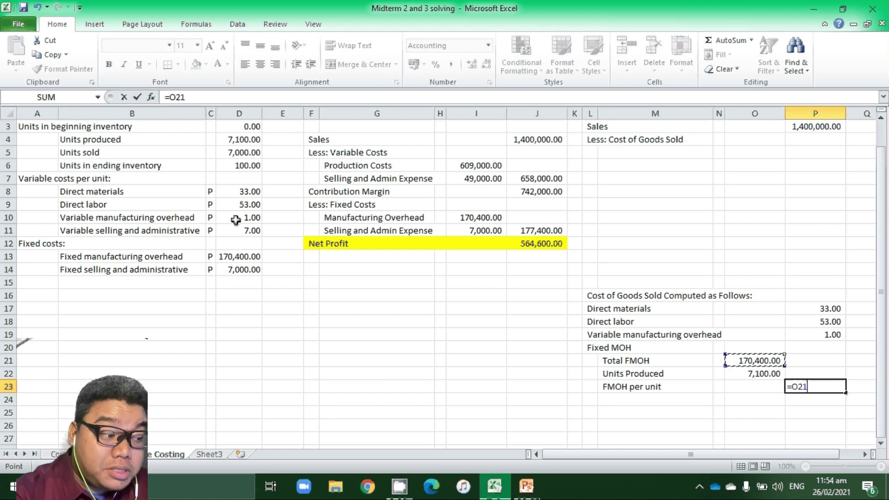
type("/")
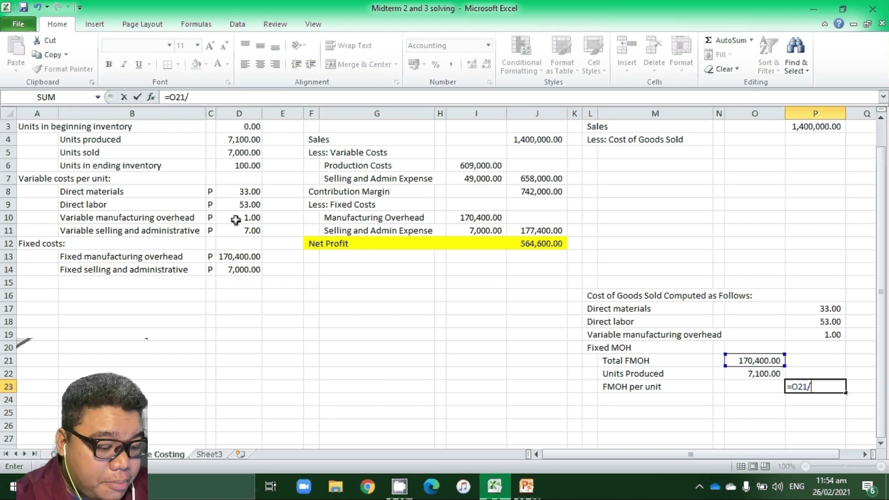
key("Up")
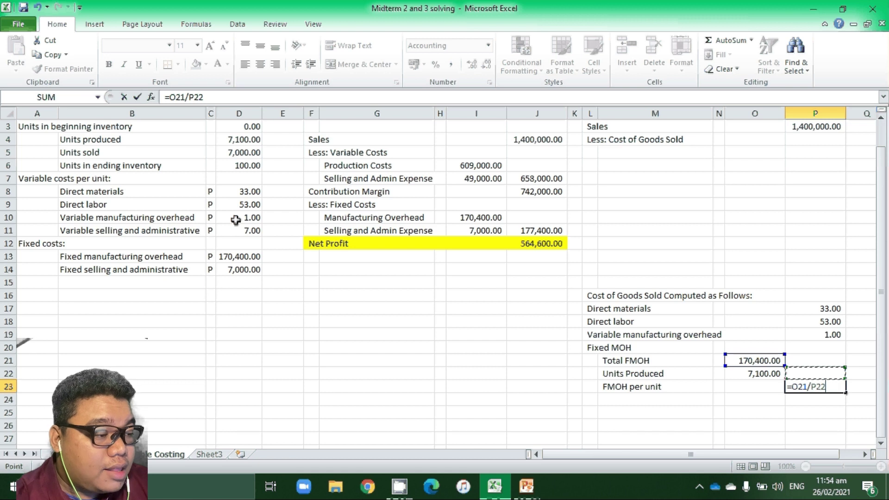
key("Return")
- Enter the label "Cost per unit" in L24, below the FMOH per unit row
left_click(655, 411)
key("Down")
key("Down")
key("Down")
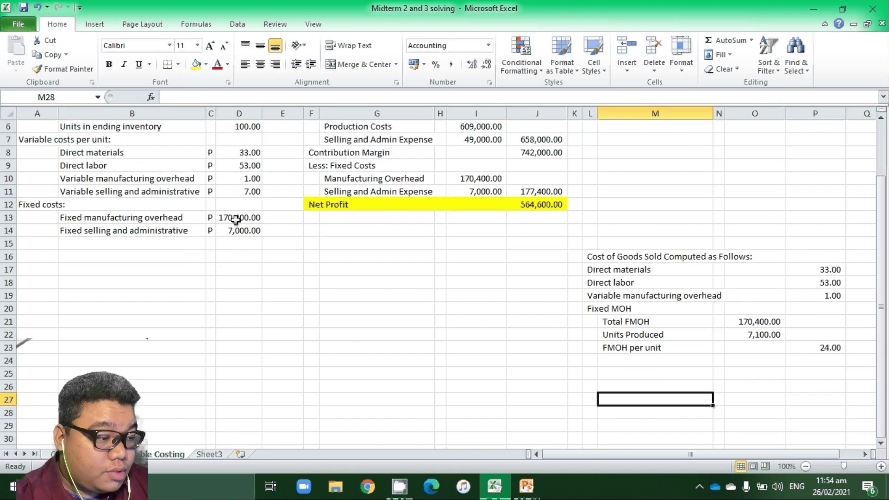
key("Up")
key("Up")
key("Up")
key("Up")
key("Left")
type("Cost")
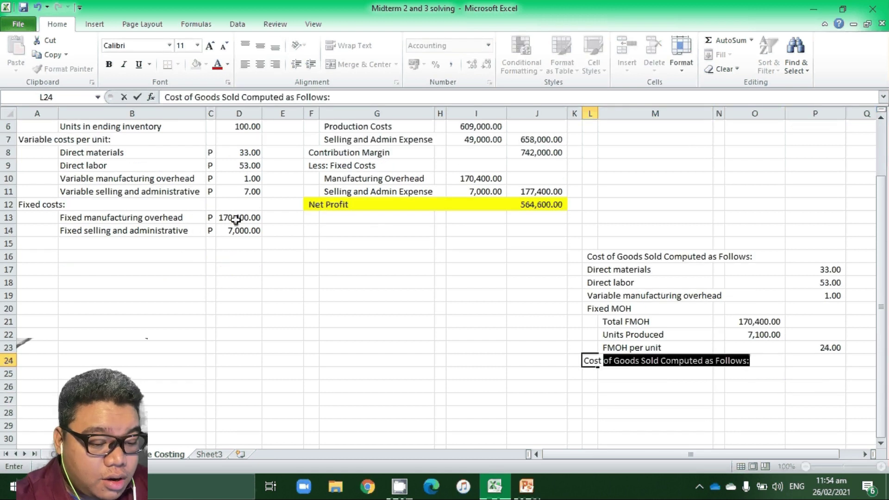
type(" per uni")
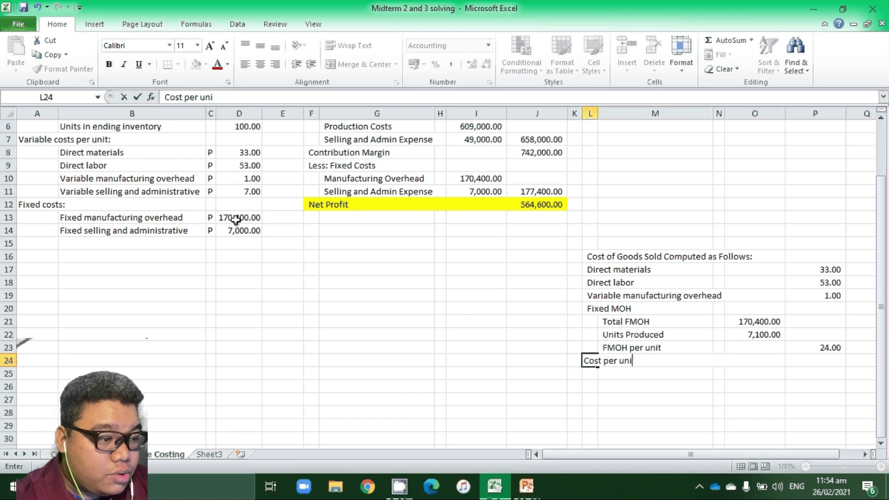
type("t")
- Total the per-unit costs in P24 with the formula =SUM(P17:P23)
key("Right")
key("Right")
key("Right")
key("Right")
type("=sum(")
key("Up")
key("Up")
key("Up")
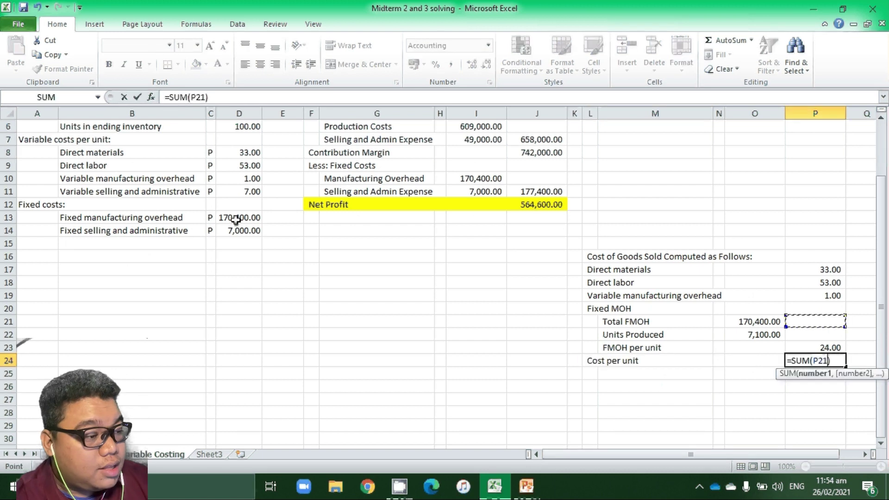
key("Up")
key("Up")
key("Up")
key("Up")
key("shift+Down")
key("shift+Down")
key("shift+Down")
key("shift+Down")
key("shift+Down")
key("shift+Down")
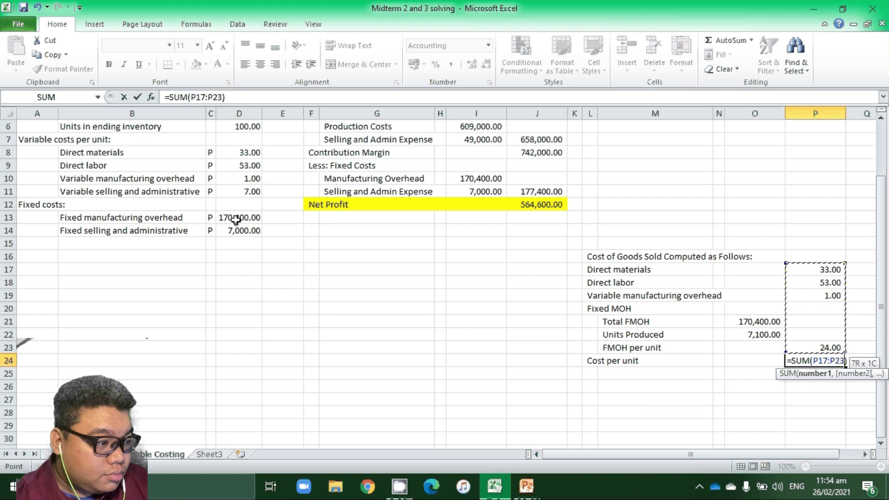
key("Return")
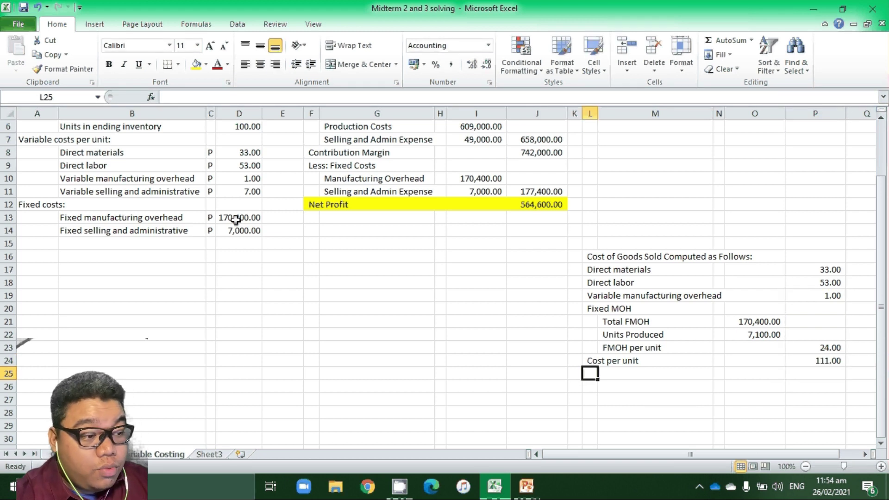
- Add the label "Units Sold" in L25 and link P25 to the units sold in D5
type("UN")
key("BackSpace")
type("nits")
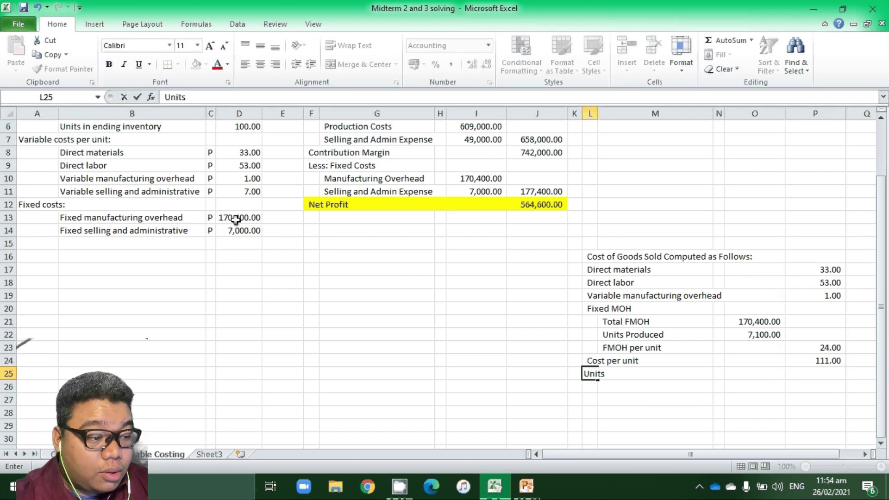
type(" Sold")
key("Tab")
key("Tab")
key("Tab")
key("Tab")
type("=")
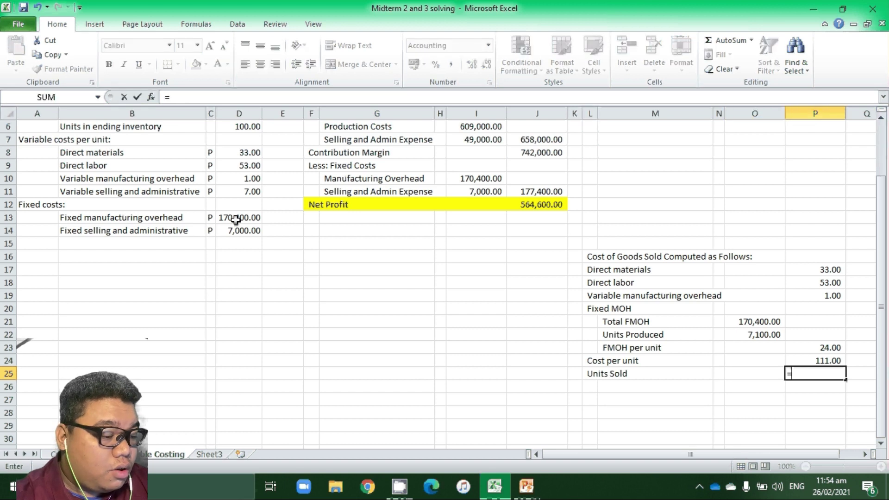
left_click(236, 129)
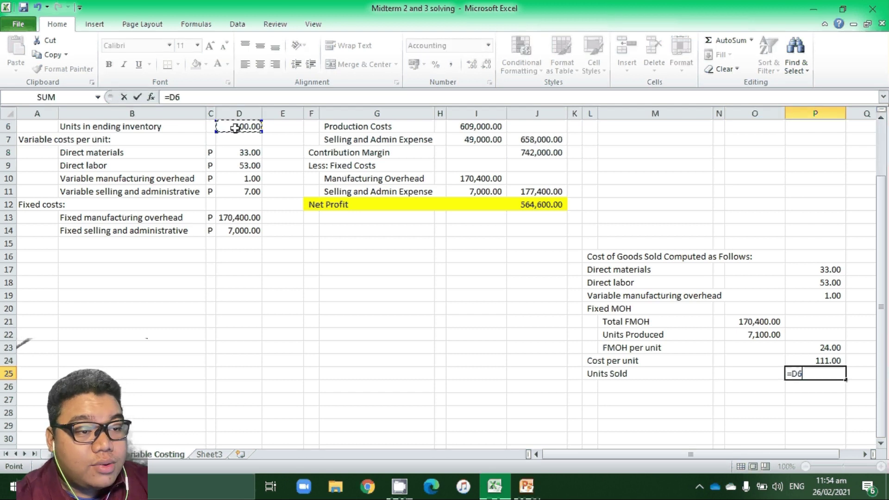
key("Up")
key("Return")
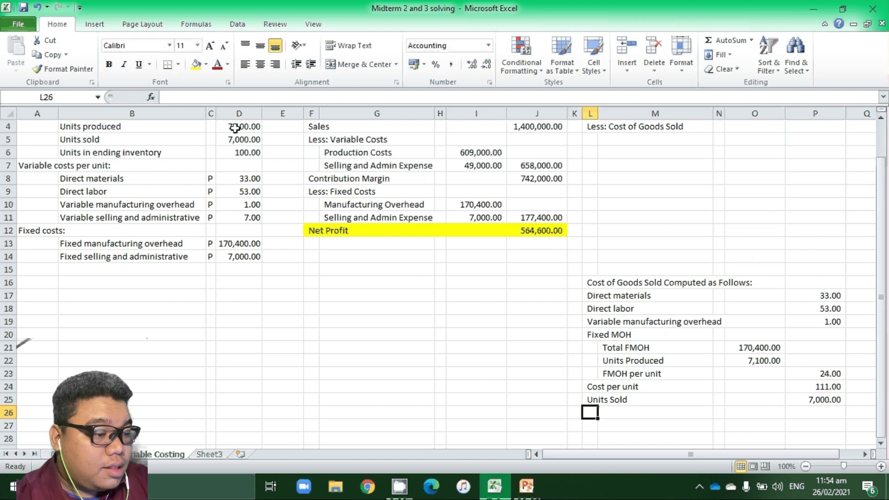
- Enter the label "Cost of Goods Sold" in L26, below Units Sold
type("Cost og")
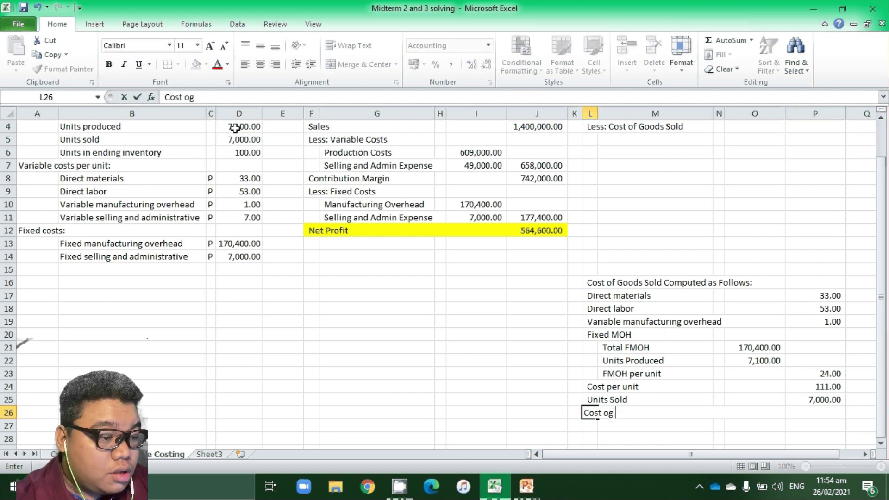
key("BackSpace")
type("f")
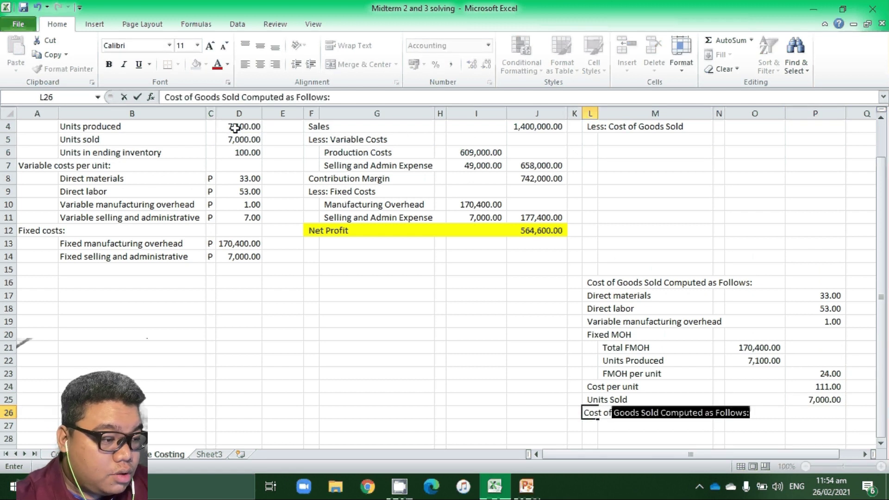
type(" Goo")
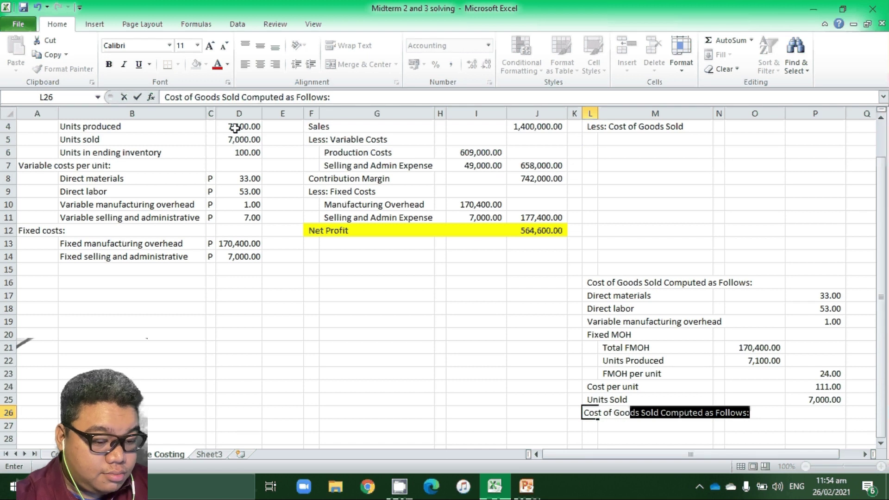
type("ds Sold")
key("Delete")
key("Right")
key("Right")
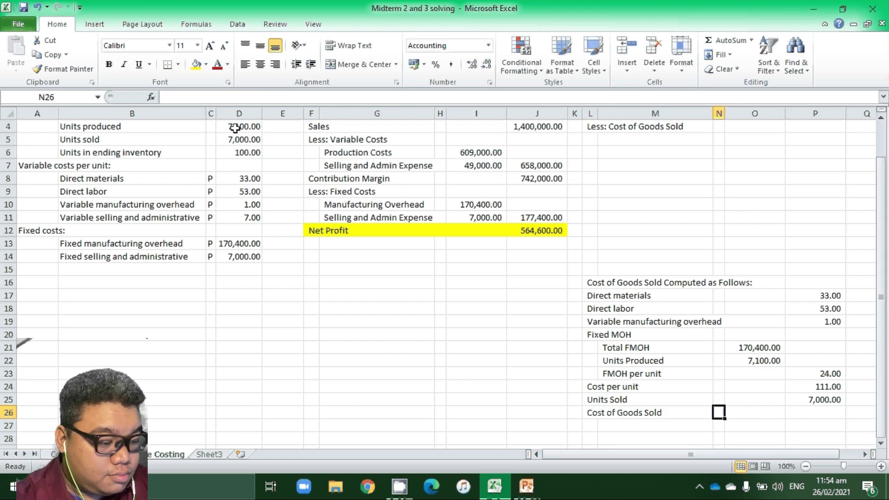
- Compute the cost of goods sold in P26 by multiplying the cost per unit in P24 by the units sold in P25
key("Right")
key("Right")
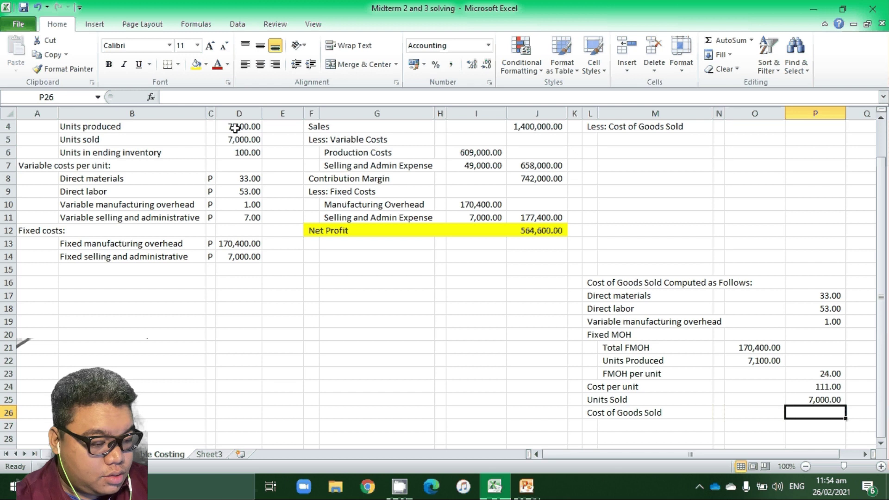
type("=")
key("Up")
key("Up")
type("*")
key("Up")
key("Return")
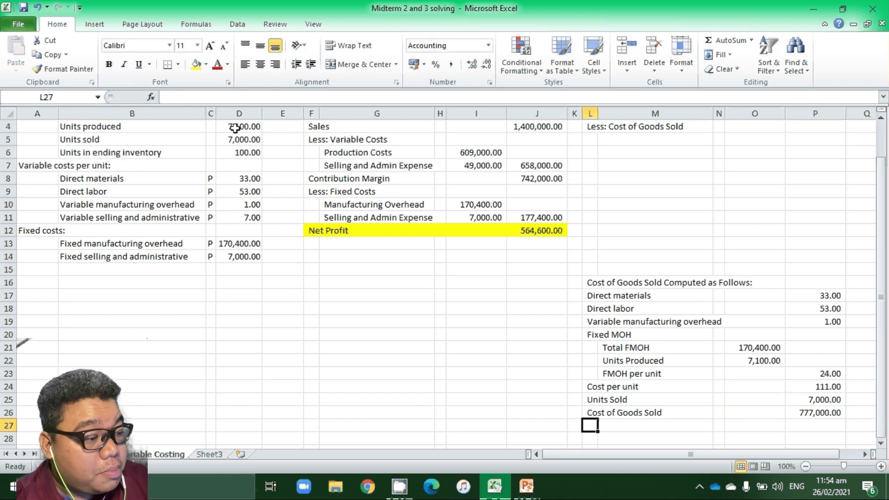
- Fill in the "Less: Cost of Goods Sold" amount in P4 by linking it to the computed figure in P26
key("ctrl+Up")
key("ctrl+Up")
key("ctrl+Up")
key("ctrl+Up")
key("ctrl+Right")
key("Down")
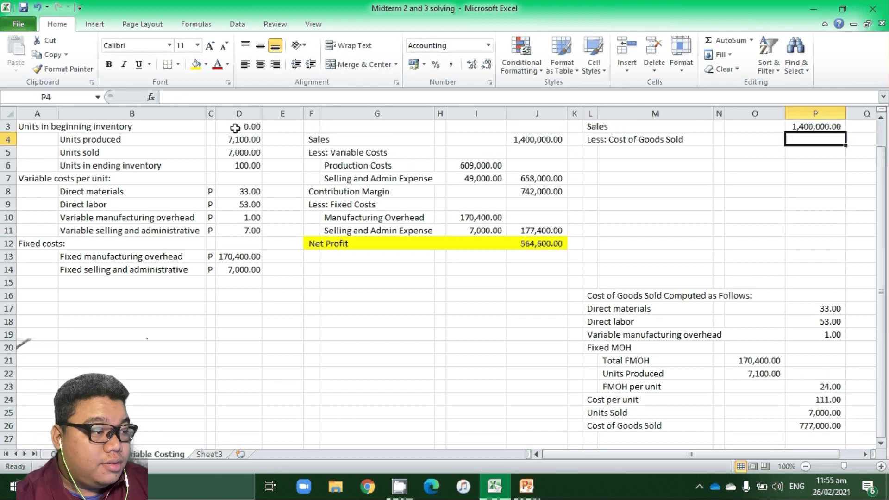
type("=")
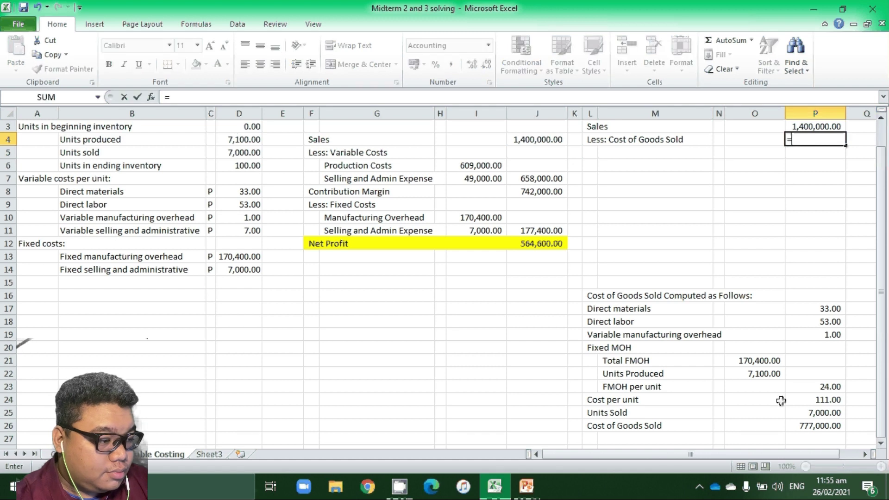
left_click(807, 417)
key("Return")
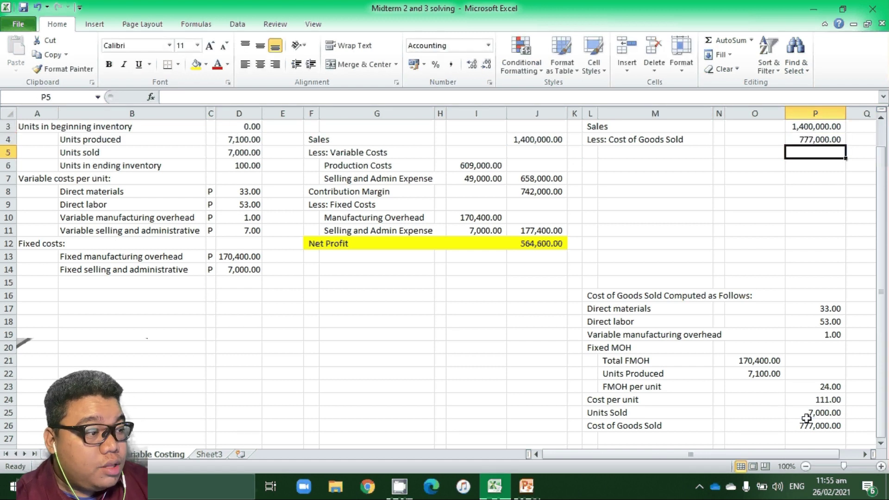
- Enter the label "Gross Profit" in L5, below Less: Cost of Goods Sold
key("Up")
key("Left")
key("Left")
key("Left")
key("Left")
key("Left")
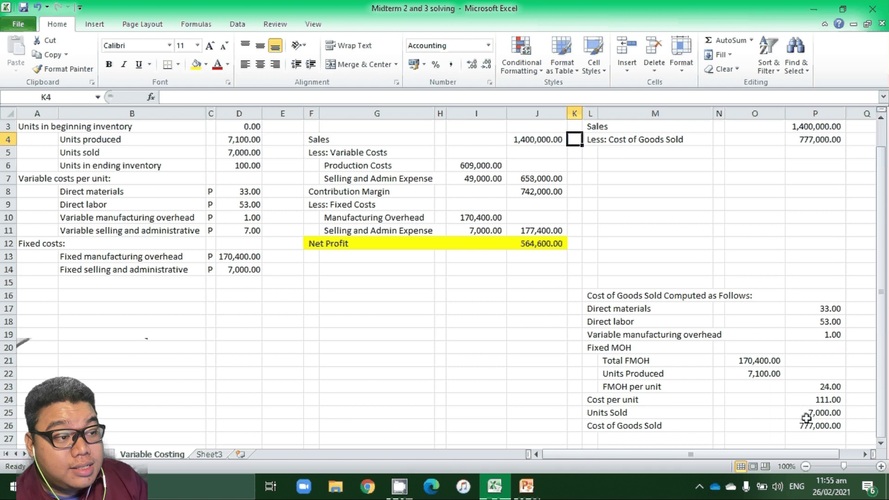
key("Down")
key("Right")
type("Groff")
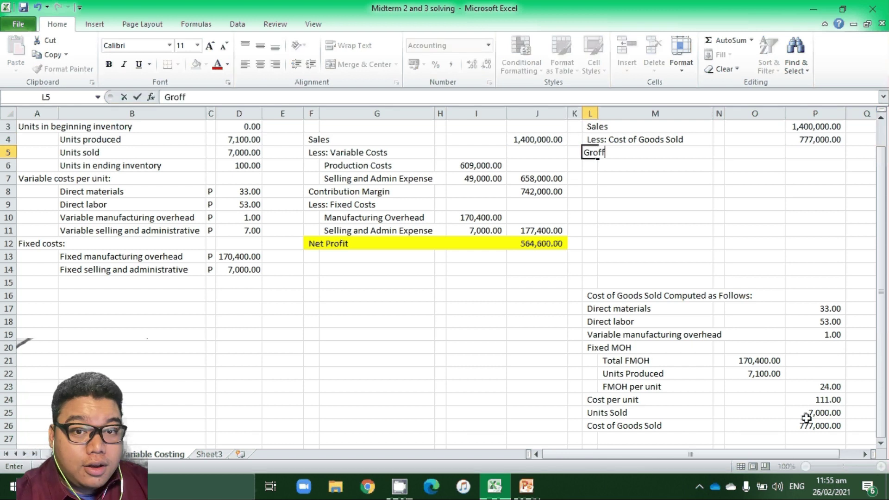
key("BackSpace")
key("BackSpace")
type("ss Profit")
key("Tab")
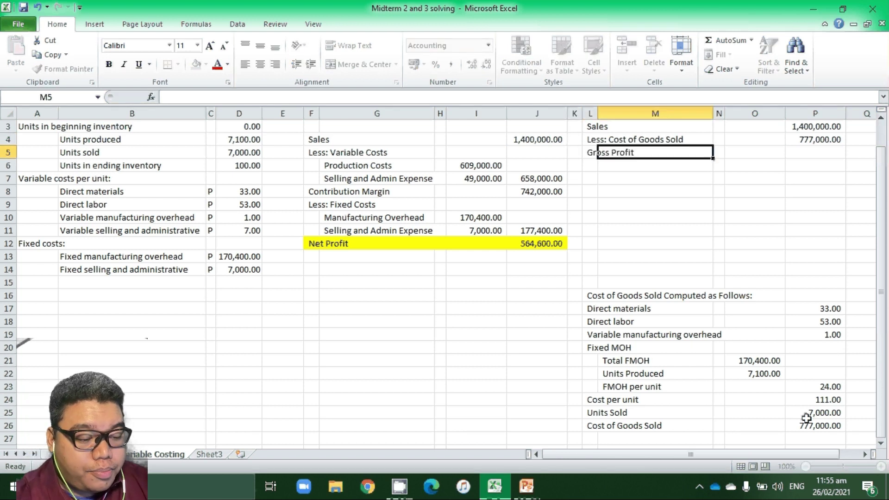
- Compute the gross profit in P5 by subtracting the cost of goods sold in P4 from the sales in P3
key("Tab")
key("Tab")
key("Tab")
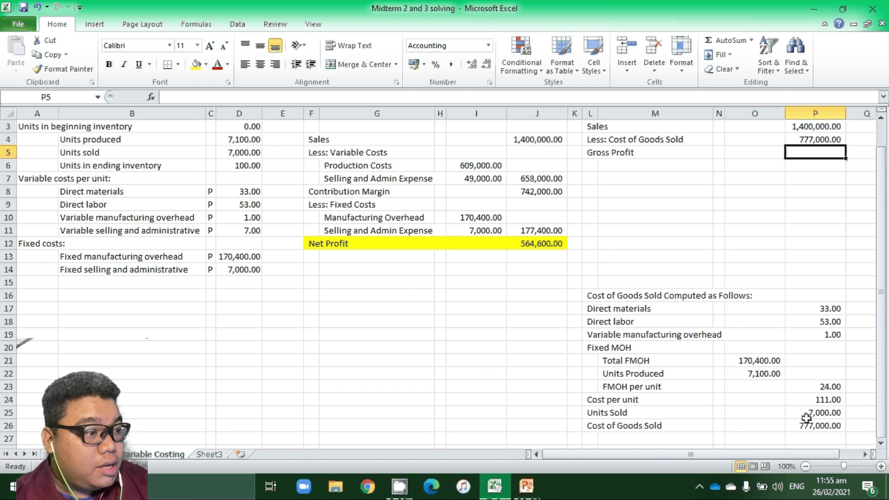
type("=")
key("Up")
key("Up")
type("-")
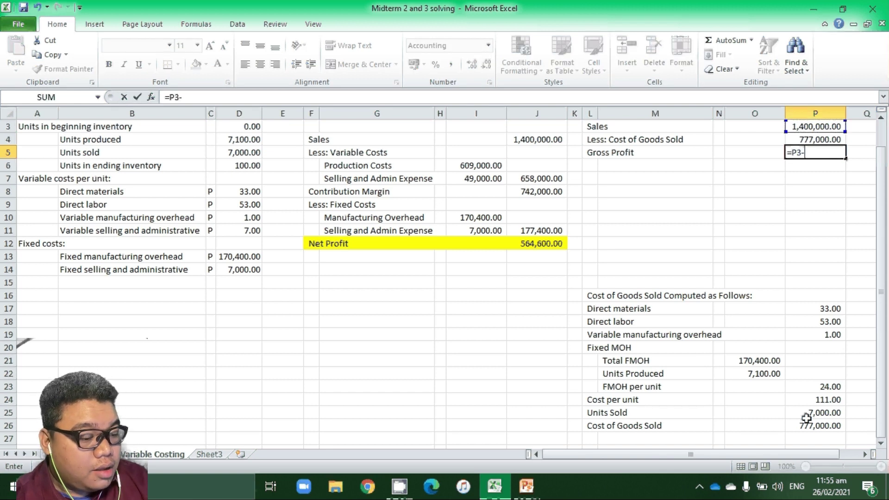
key("Up")
key("Return")
- Enter the label "Less: Selling and Admin Expense" in L6 of the absorption costing statement
key("Down")
key("Down")
key("Down")
key("Down")
key("Down")
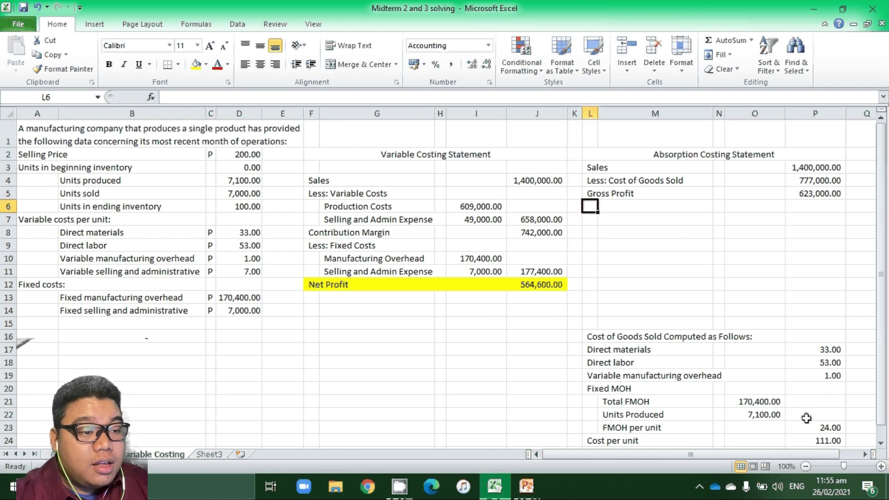
type("Less")
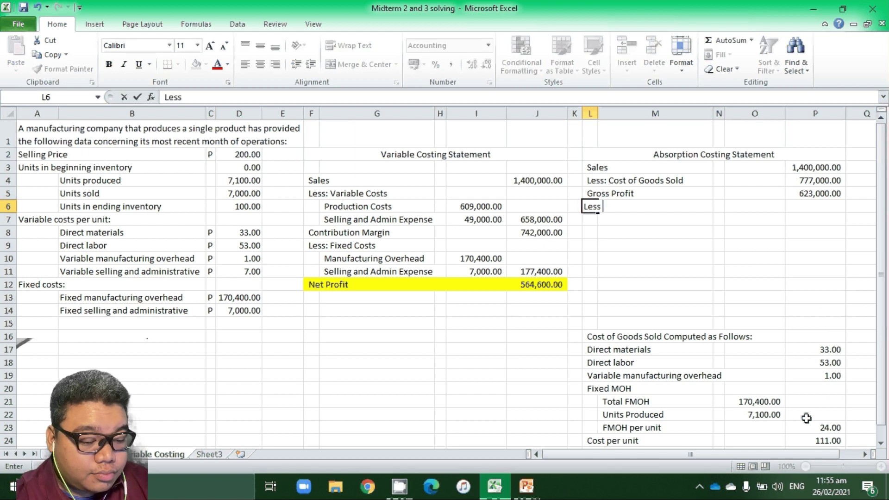
key("BackSpace")
type(": Se")
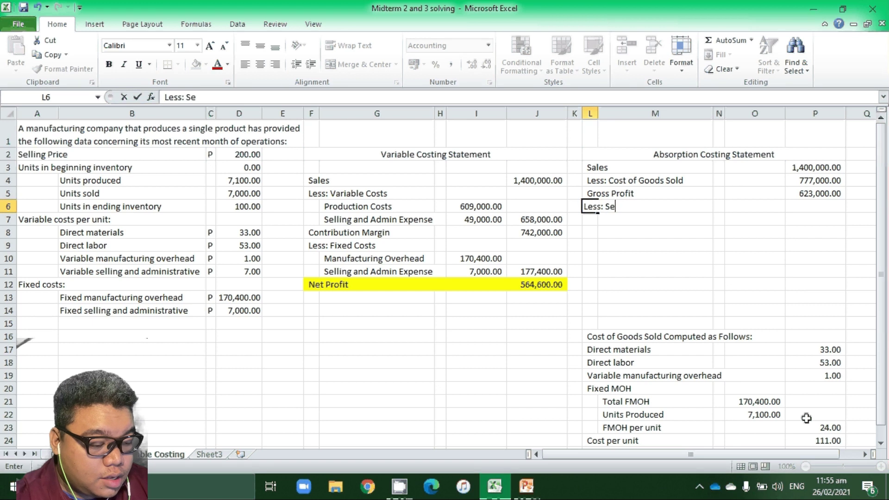
type("lling an")
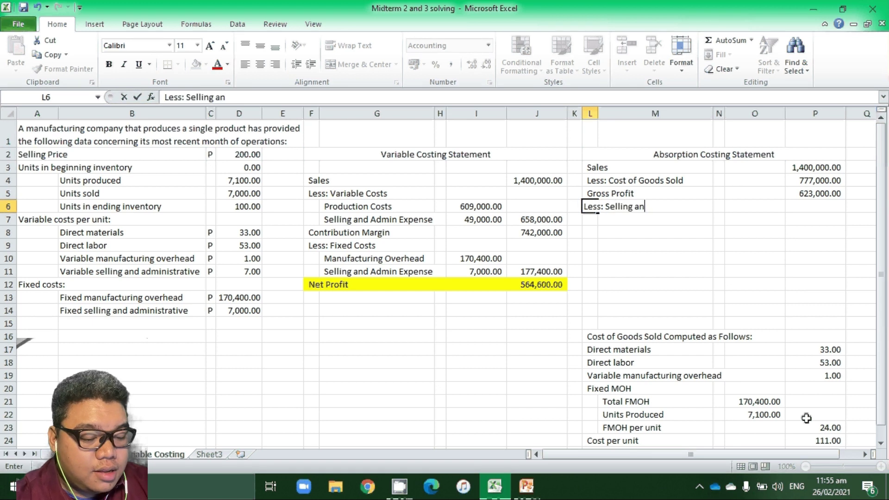
type("d Admin Ex")
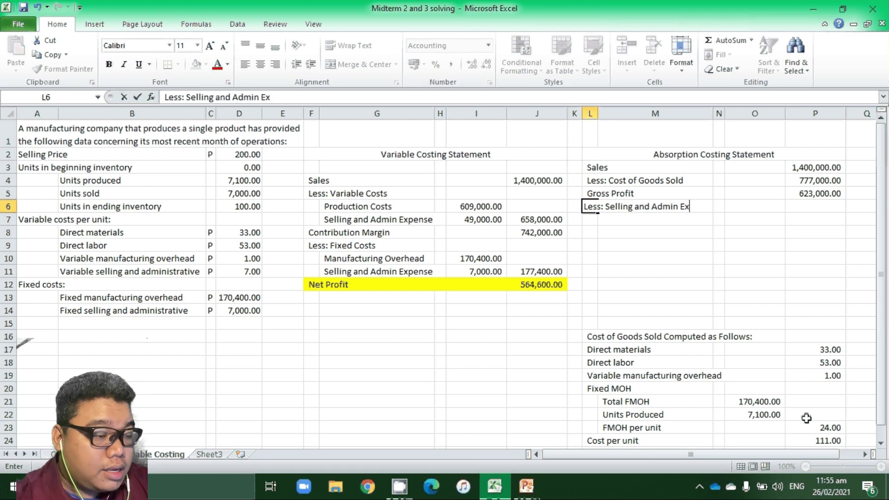
type("pense")
key("Return")
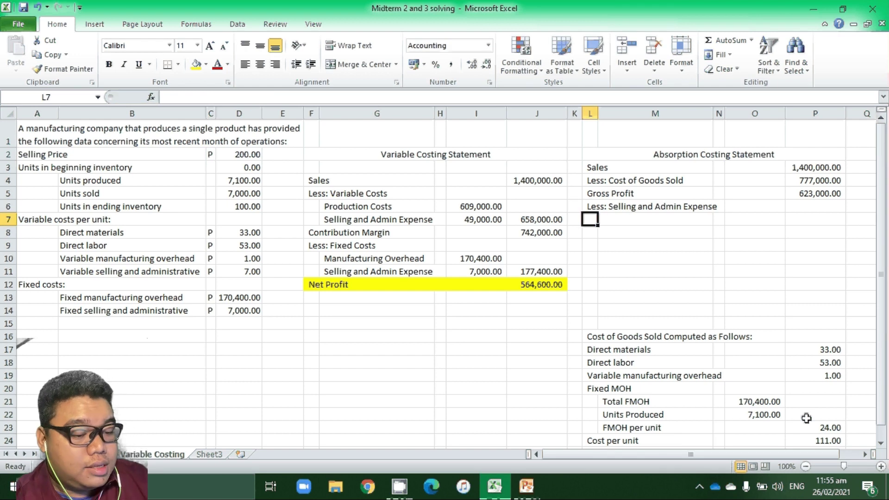
- Add the indented labels "Variable" in M7 and "Fixed" in M8 under the selling and admin expense heading
key("Right")
type("Variabl")
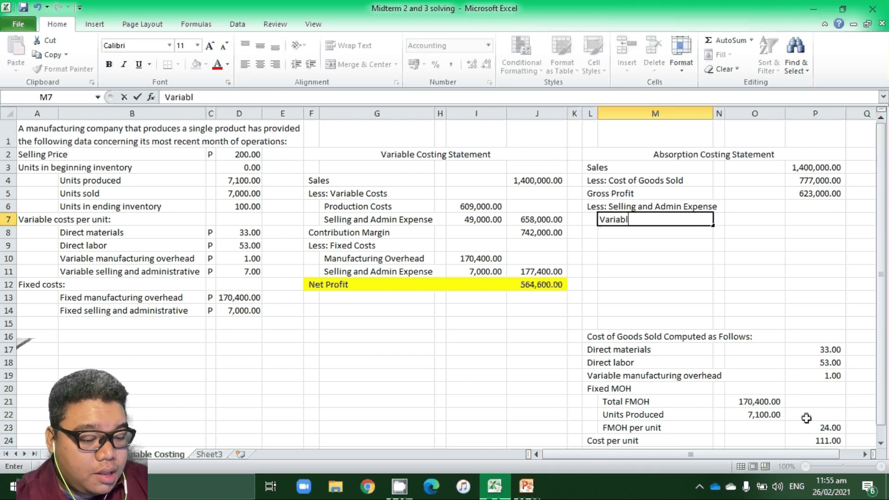
type("e")
key("Return")
type("Fixed")
key("Return")
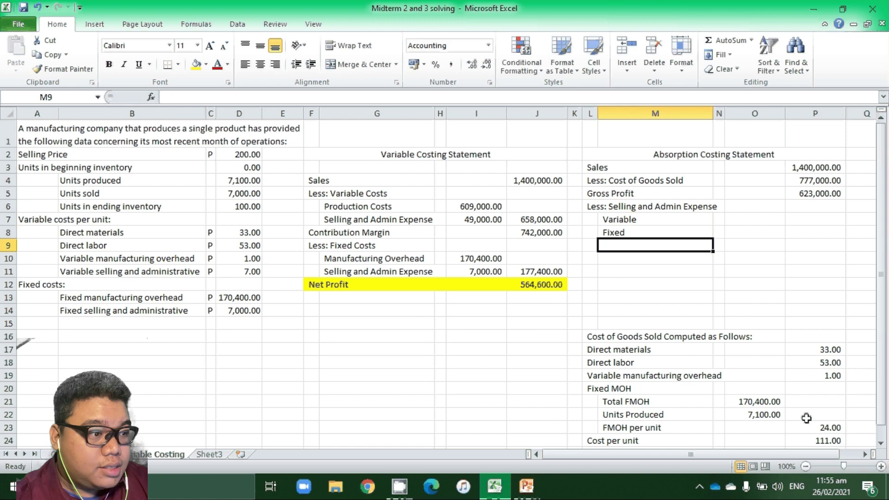
- Compute the variable selling and admin expense in O7 by multiplying the per-unit cost in D11 by the units sold in D5
key("Up")
key("Up")
key("Right")
key("Right")
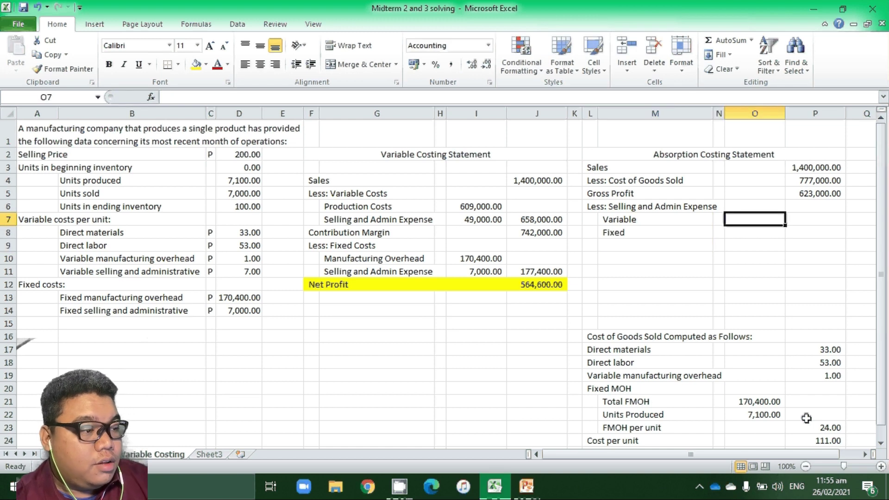
type("=")
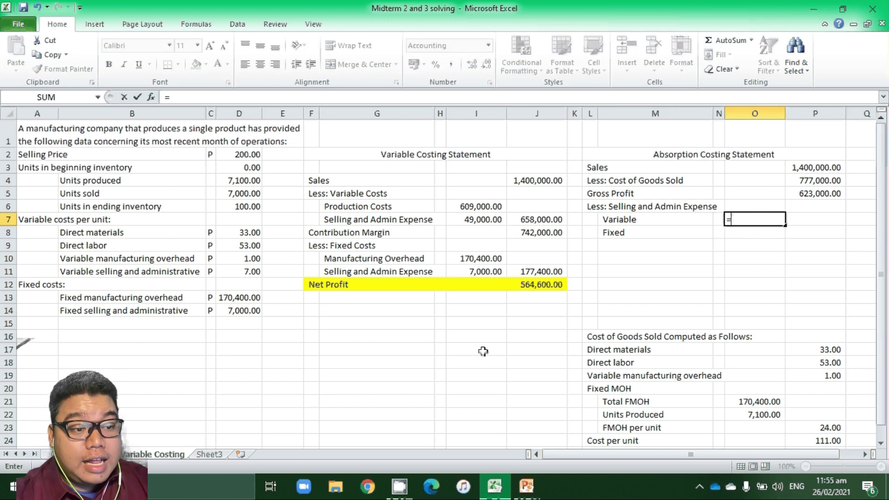
left_click(242, 275)
type("*")
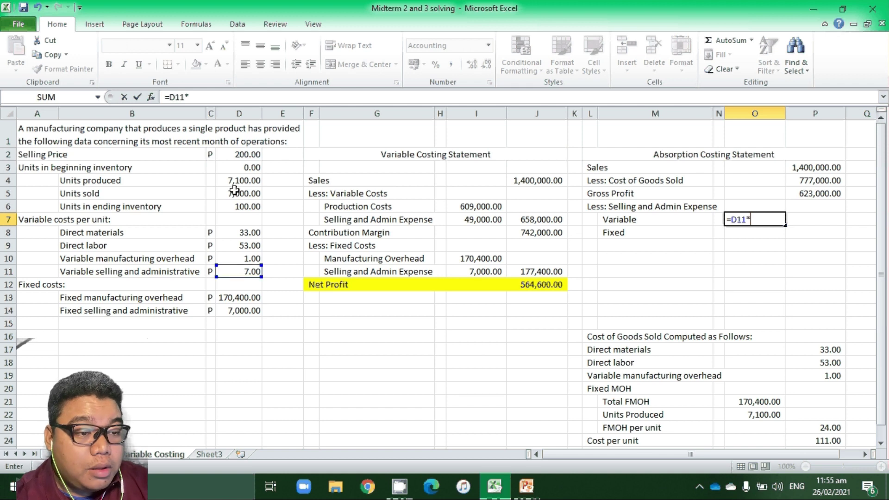
left_click(234, 190)
key("Return")
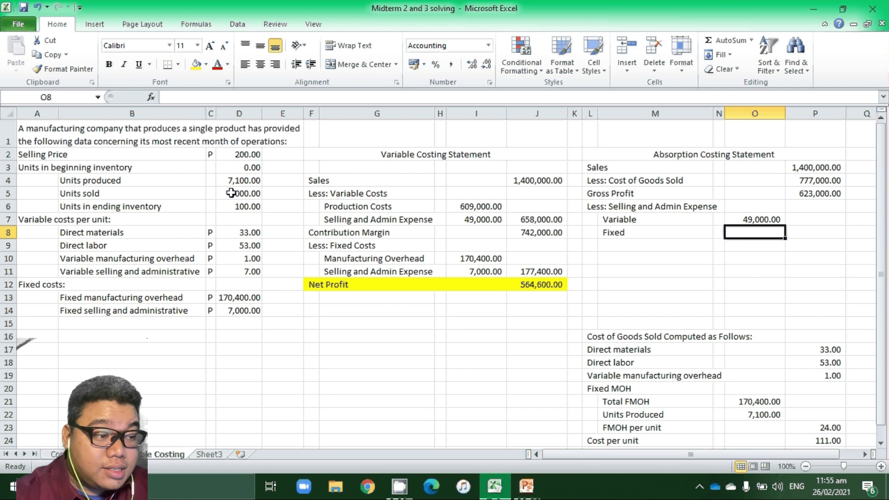
- Link the fixed expense in O8 to the fixed selling and administrative cost in D14, and total O7 and O8 in P8
type("=")
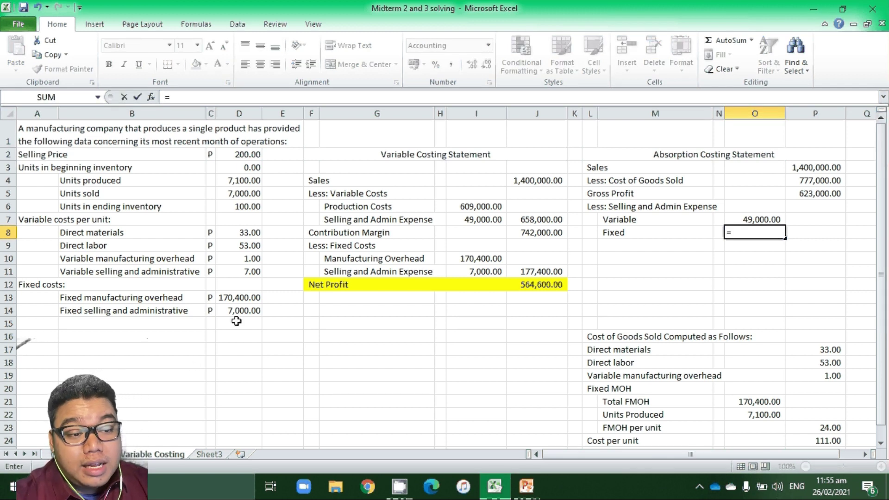
left_click(224, 308)
key("Return")
key("Up")
key("Right")
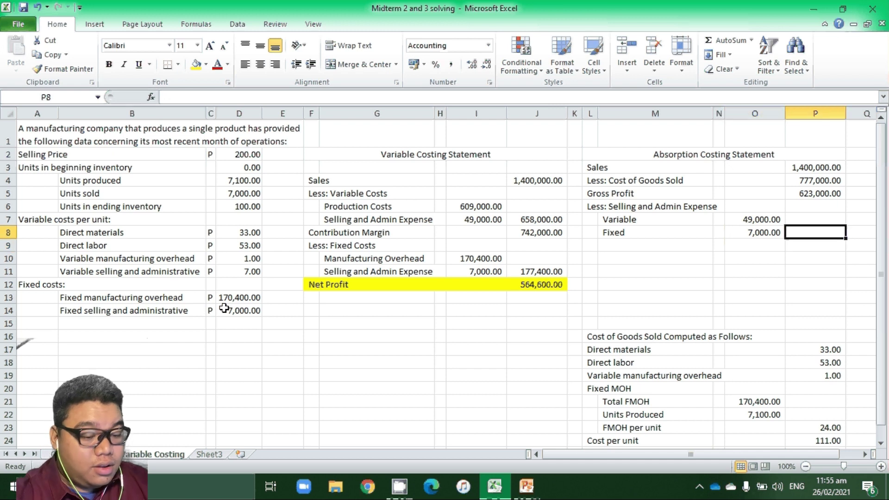
type("=o7+o8")
key("Return")
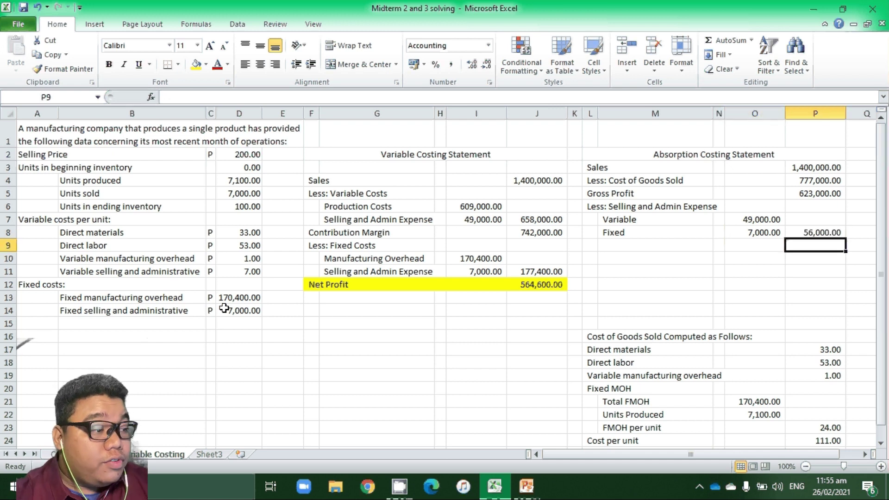
- Enter the label "Net Profit" in L9, below the selling and admin expense lines
key("Left")
key("Left")
key("Left")
key("Left")
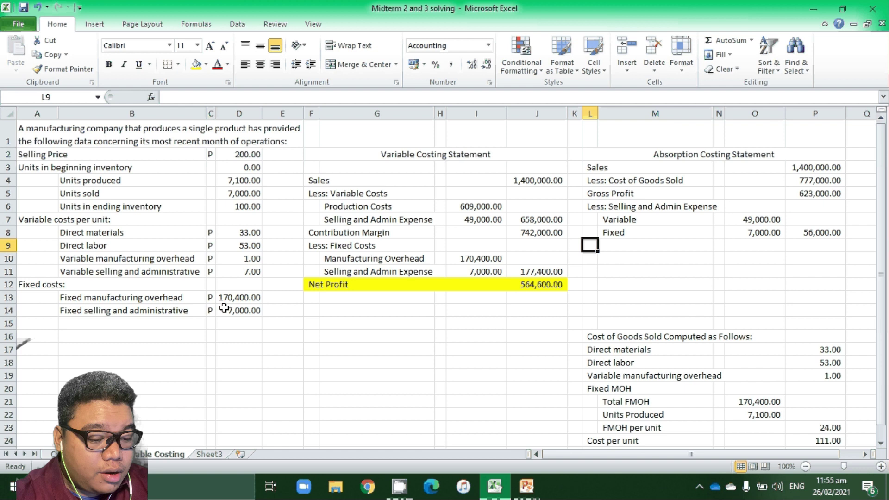
type("Net Profit")
- Compute the net profit in P9 by subtracting the total selling and admin expense in P8 from the gross profit in P5
key("Right")
key("Right")
key("Right")
key("Right")
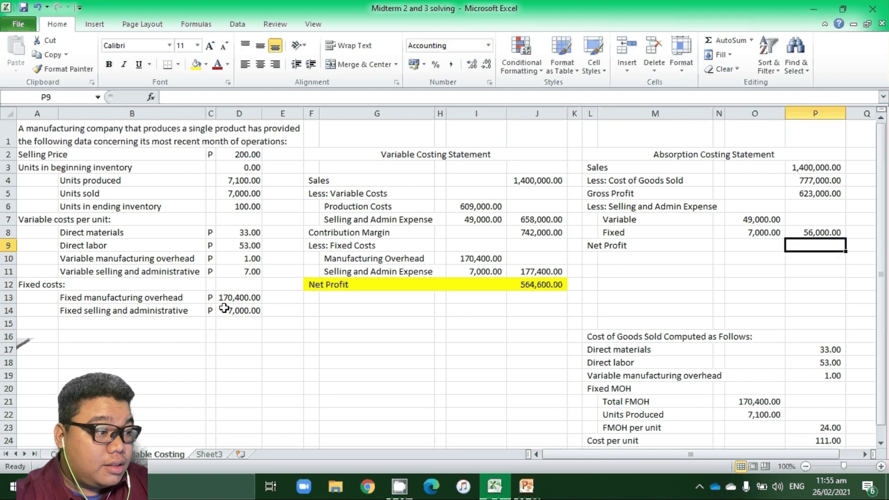
type("=")
key("Up")
key("Up")
key("Up")
key("Up")
type("-")
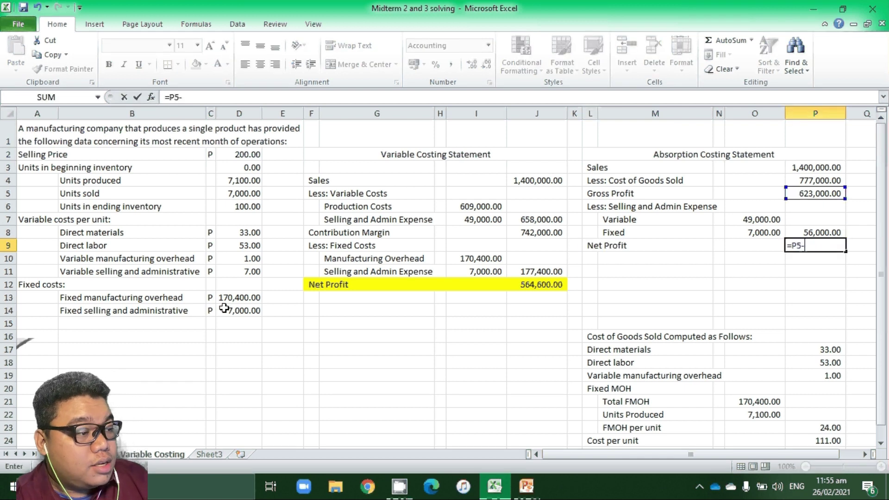
key("Up")
key("Return")
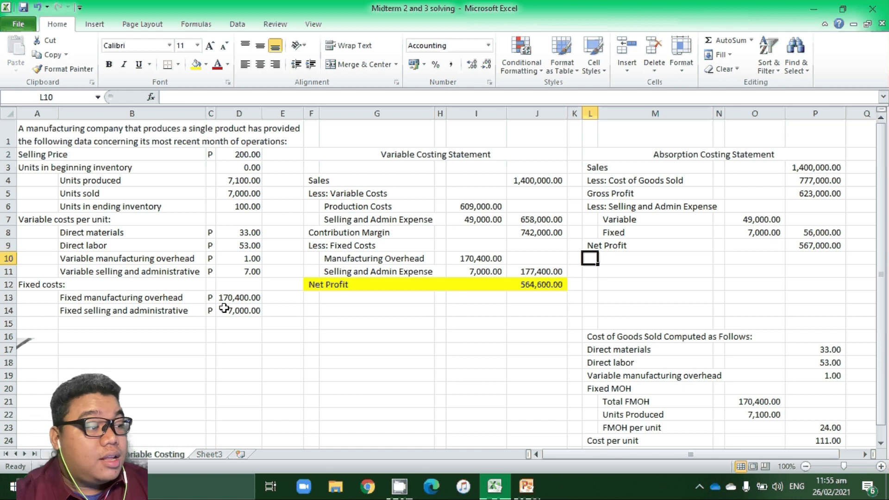
- Highlight the absorption costing Net Profit row, L9 to P9, with a yellow fill
key("Up")
key("shift+Right")
key("shift+Right")
key("shift+Right")
key("shift+Right")
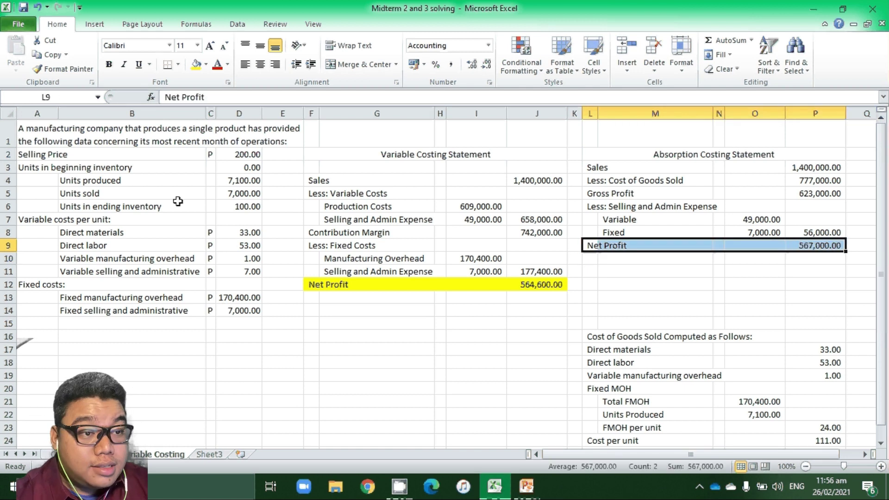
left_click(196, 64)
left_click(682, 277)
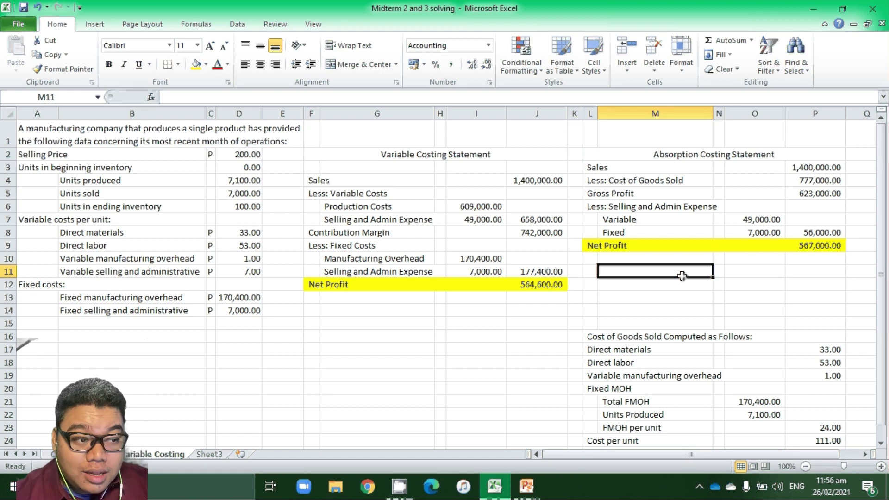
- Examine the fixed manufacturing overhead rows in the cost of goods sold computation, from Fixed MOH through FMOH per unit
key("Down")
key("Down")
key("Down")
key("Down")
key("Down")
key("Down")
key("Down")
key("Down")
key("Down")
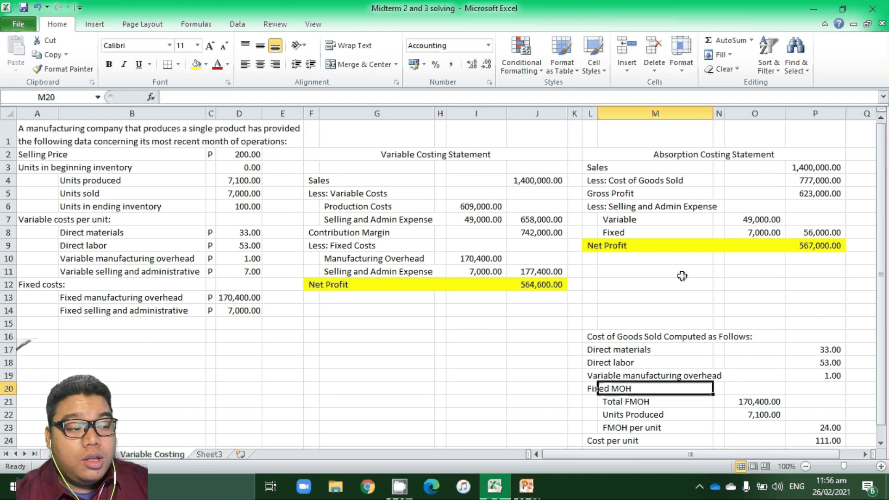
key("Down")
key("Down")
key("Down")
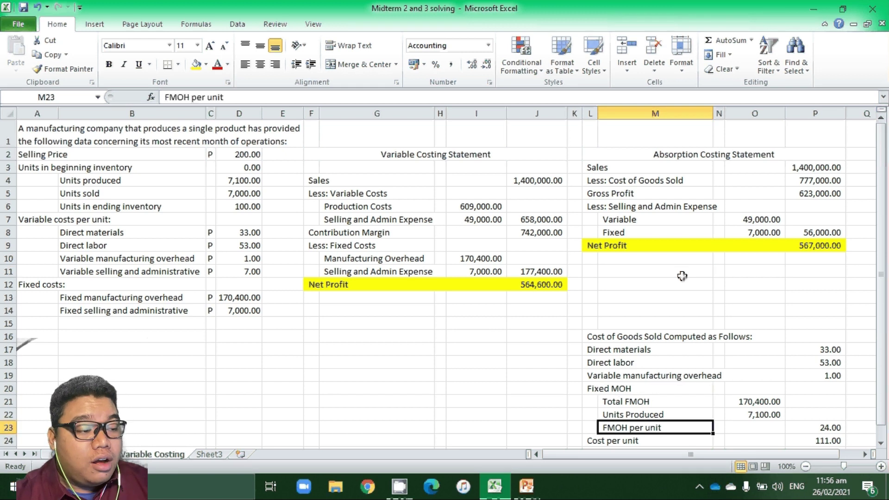
key("Left")
key("Up")
key("Up")
key("Up")
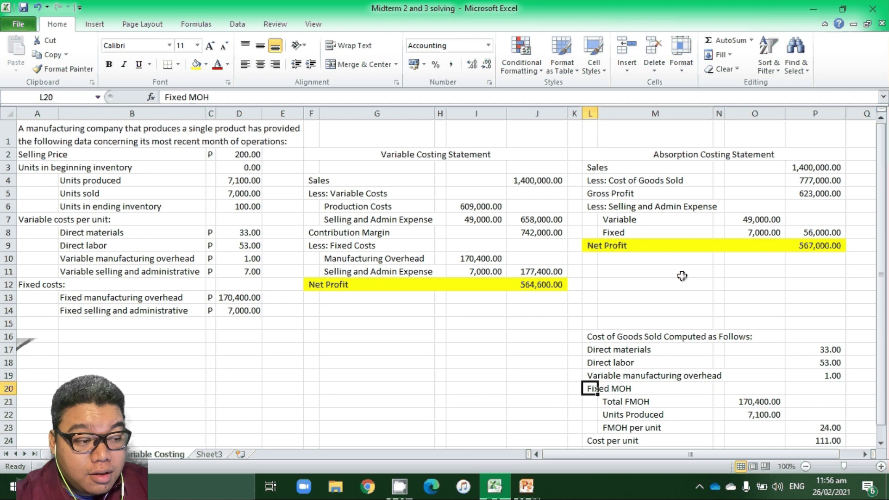
key("shift+Down")
key("shift+Right")
key("shift+Right")
key("shift+Right")
key("shift+Right")
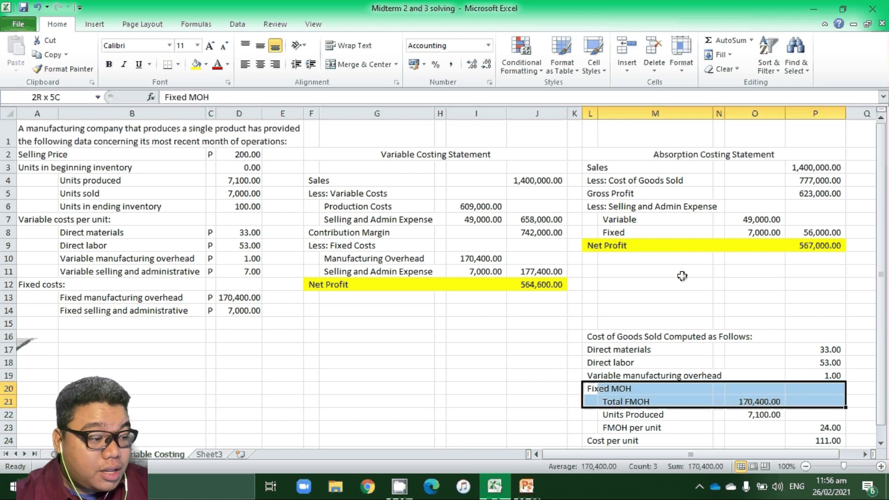
key("shift+Down")
key("shift+Down")
key("Up")
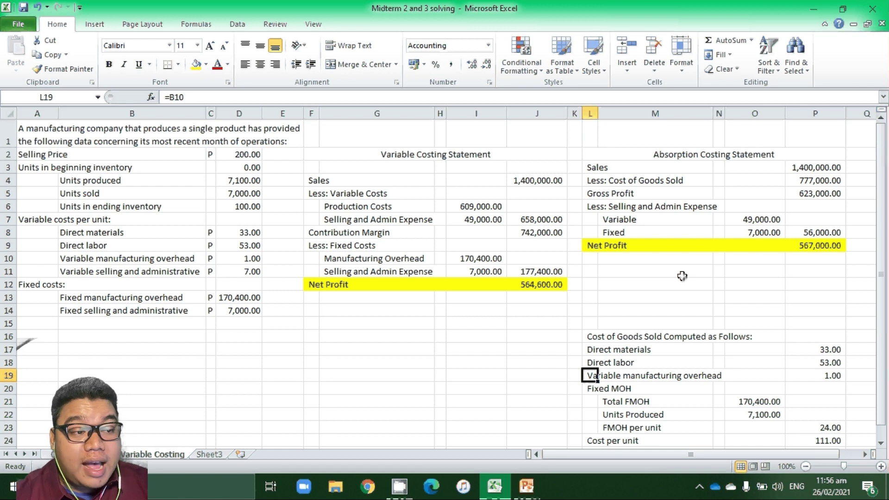
- Add the labels "Direct materials" in G19 and "Direct labor" in G20 by linking them to B8 and B9
key("Down")
key("Down")
key("Down")
key("Down")
key("Down")
key("Left")
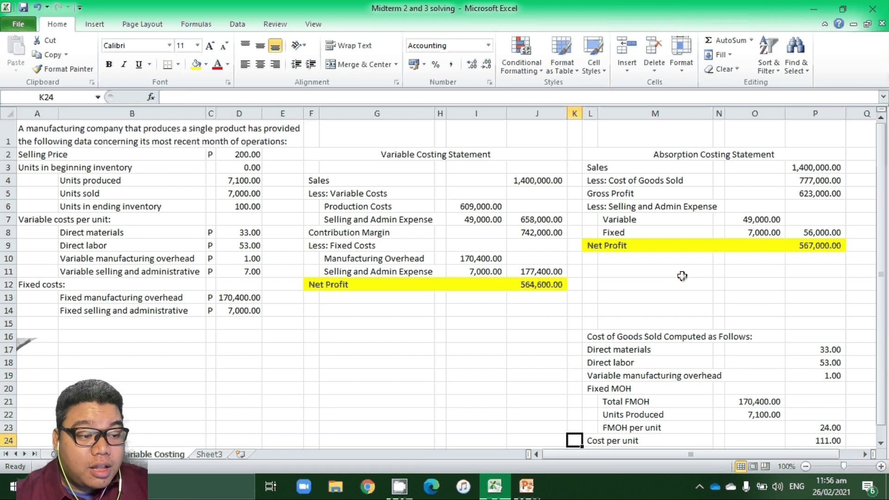
key("Left")
key("Left")
key("Left")
key("Left")
key("Up")
key("Up")
key("Up")
key("Up")
key("Up")
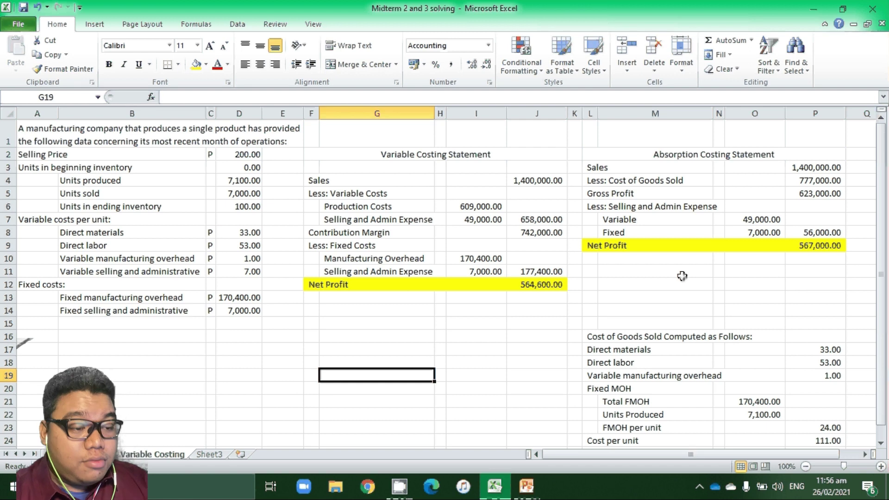
type("=")
left_click(73, 238)
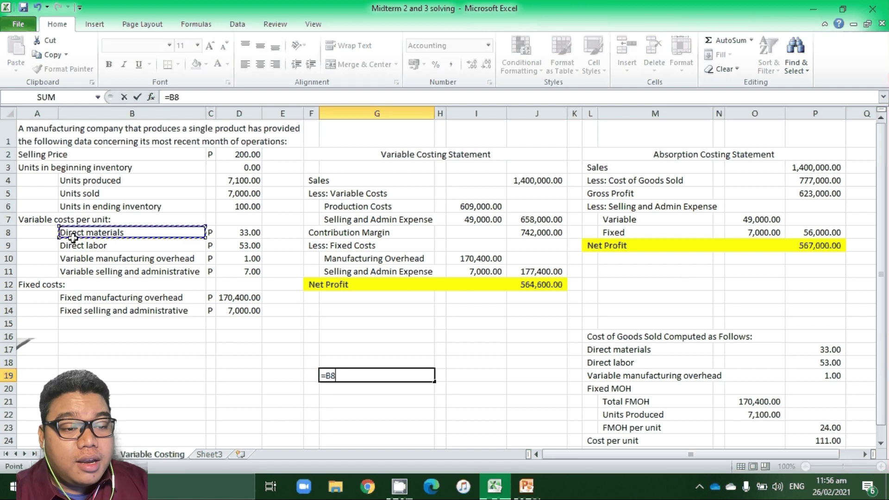
key("Return")
type("=")
left_click(73, 240)
key("Return")
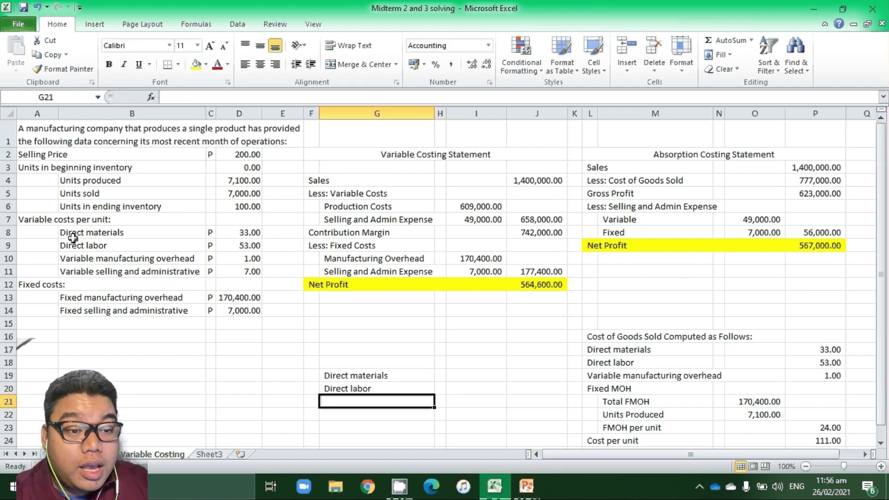
- Add the "Variable manufacturing overhead" label in G21 and link J19, J20 and J21 to the unit costs in D8, D9 and D10
key("ctrl+d")
key("Up")
key("Up")
key("Right")
key("Right")
key("Right")
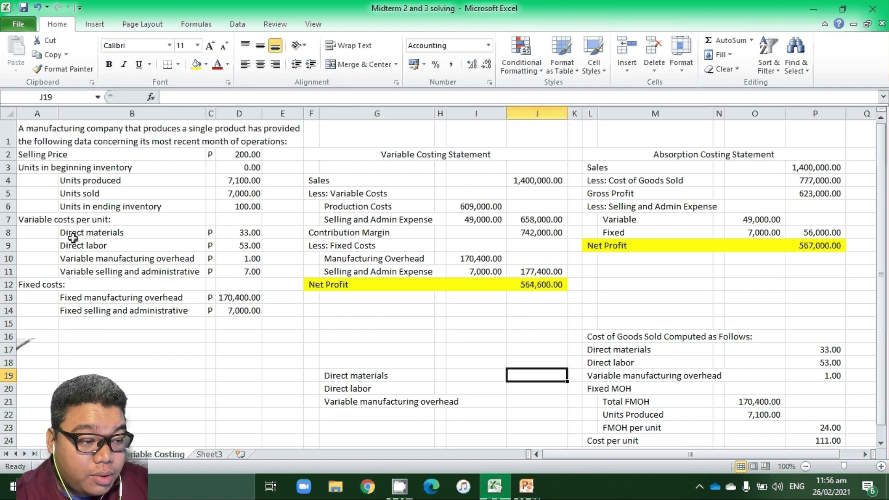
type("=")
left_click(233, 231)
key("Return")
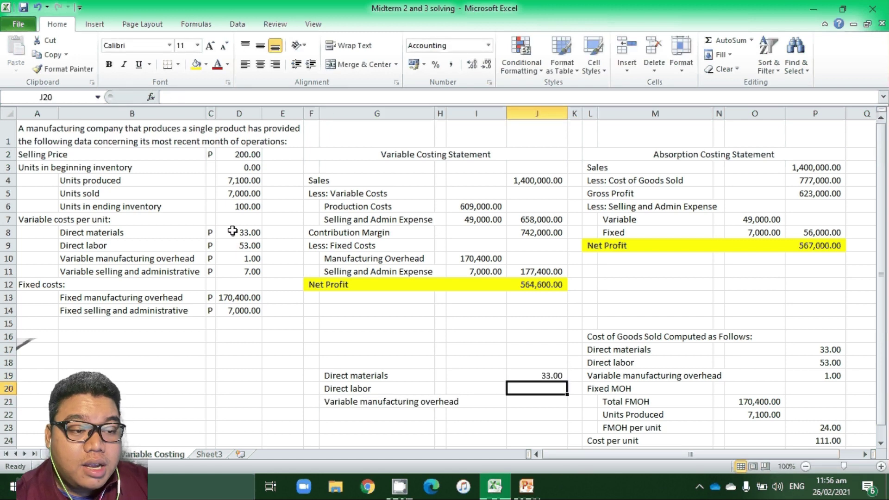
type("=D9")
key("Return")
type("=D10")
key("ctrl+Return")
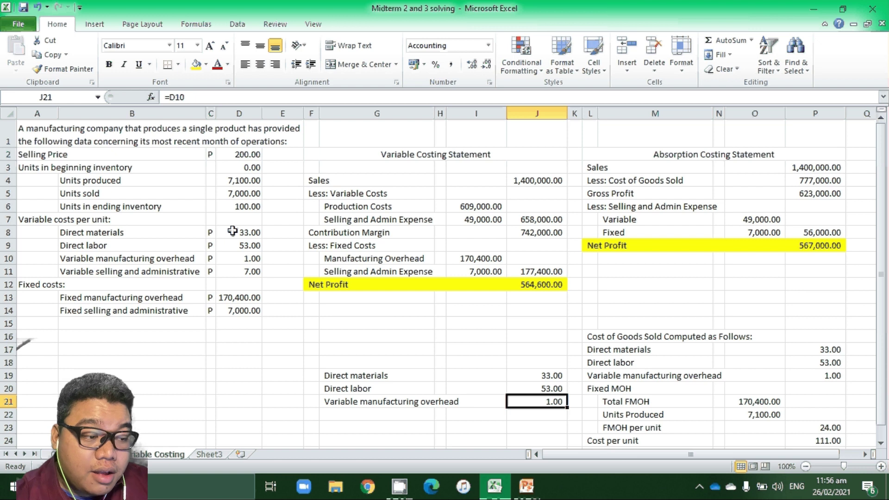
- Total the three variable production costs per unit, J19 to J21, in J22 with a sum
key("Return")
key("alt+equal")
key("Return")
- Enter the label "Ending Inventory" in G24, below the variable cost per unit computation
key("Return")
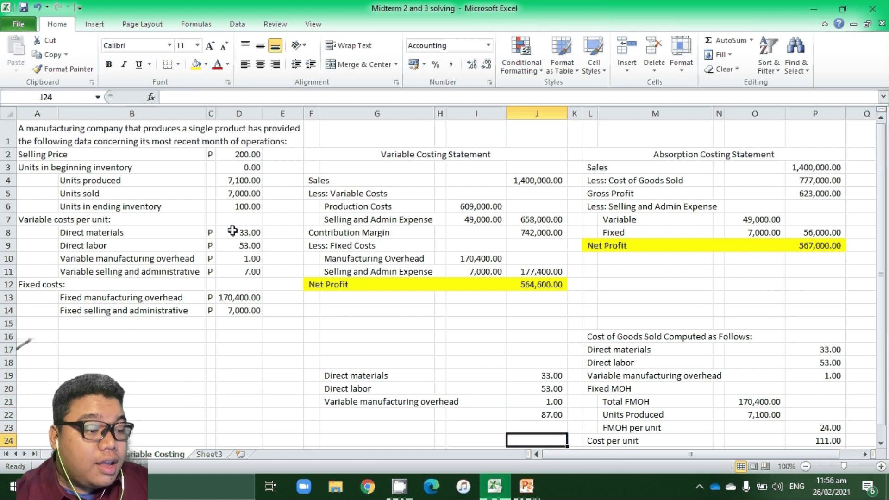
scroll(233, 231, "down", 1)
key("Left")
key("Left")
key("Left")
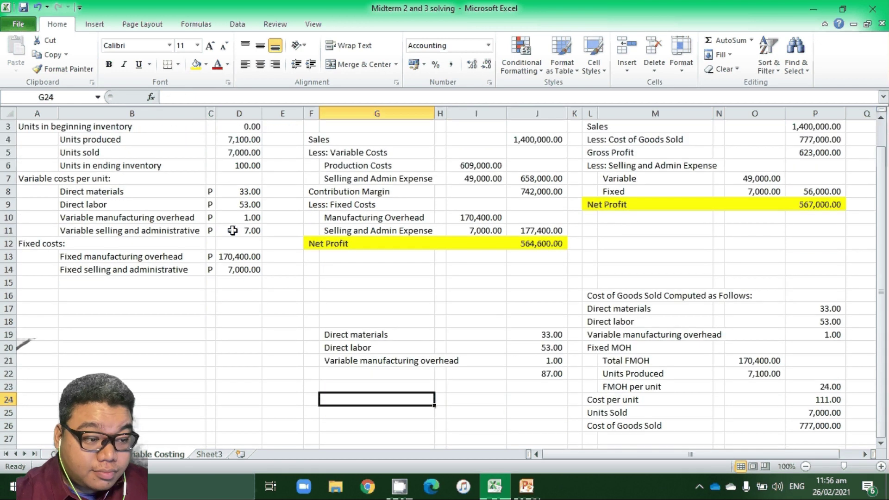
type("In")
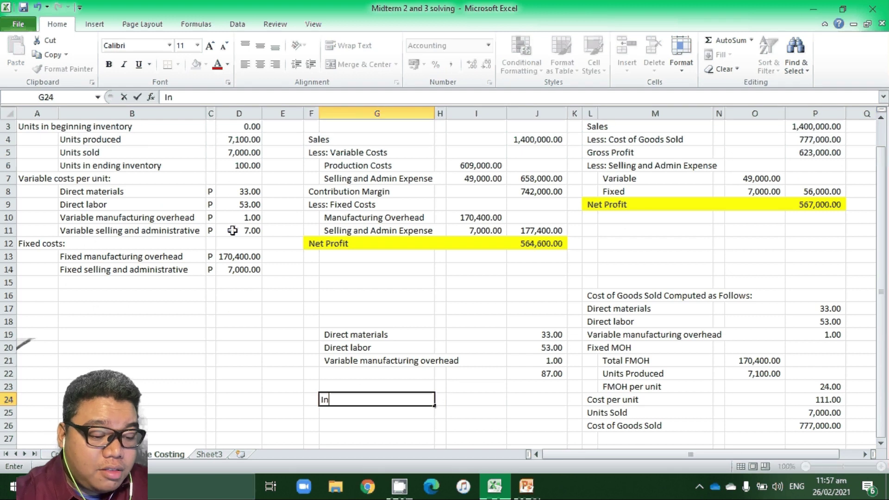
type("ventory Cost")
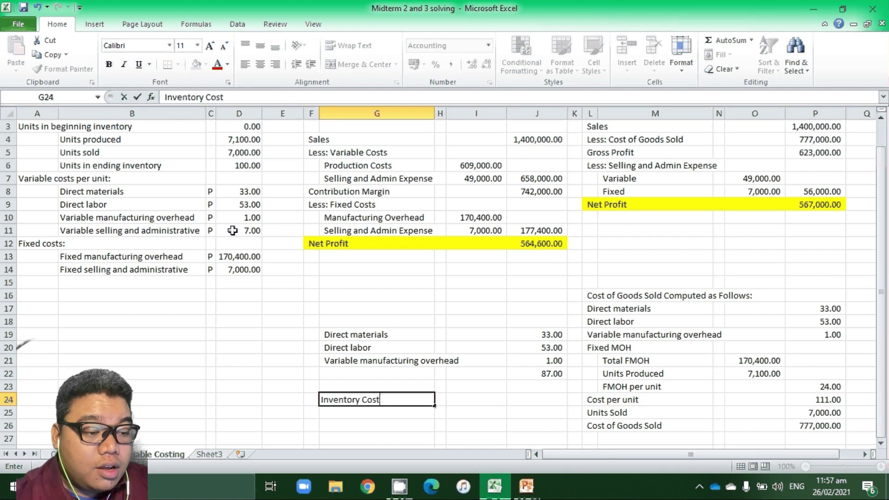
key("BackSpace")
key("BackSpace")
key("BackSpace")
key("BackSpace")
key("BackSpace")
key("BackSpace")
key("BackSpace")
key("BackSpace")
key("BackSpace")
key("BackSpace")
key("BackSpace")
key("BackSpace")
key("BackSpace")
key("BackSpace")
type("Ending ")
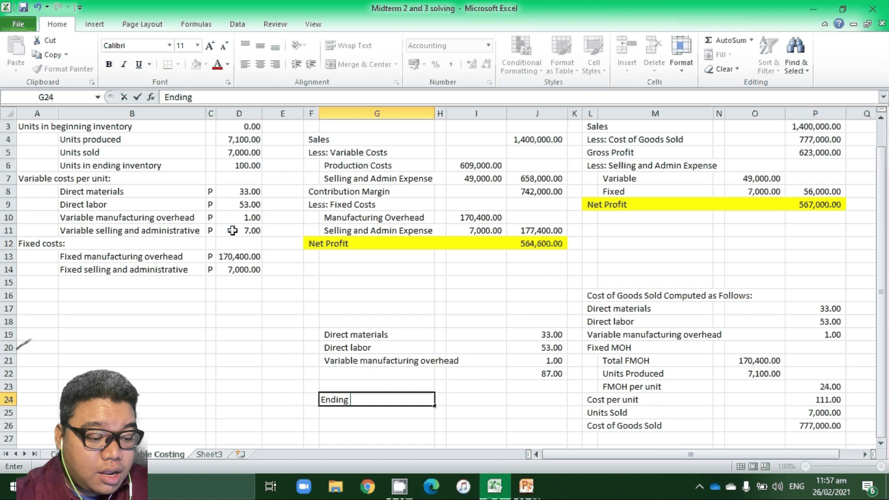
type("Inventory")
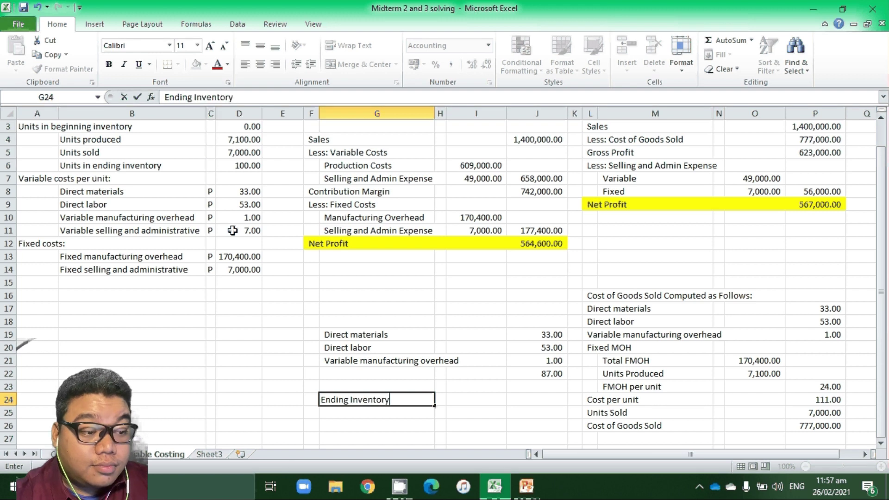
- Compute the variable costing ending inventory in J24 by multiplying the unit cost in J22 by the units in ending inventory in D6
key("Right")
key("Right")
key("Right")
type("=")
key("Up")
key("Up")
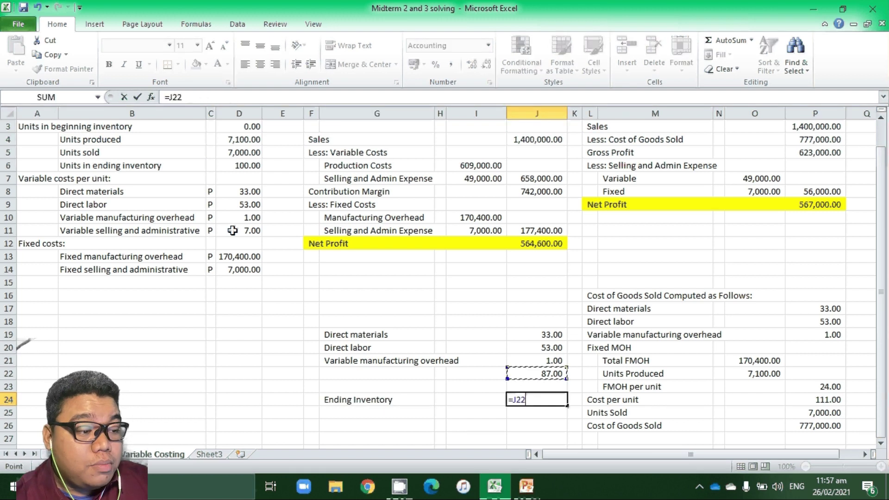
type("*")
key("Up")
key("Up")
key("Up")
key("Up")
key("Up")
key("Up")
key("Up")
key("Up")
key("Up")
key("Up")
key("Up")
key("Up")
key("Up")
key("Up")
key("Up")
key("Up")
key("Up")
key("Up")
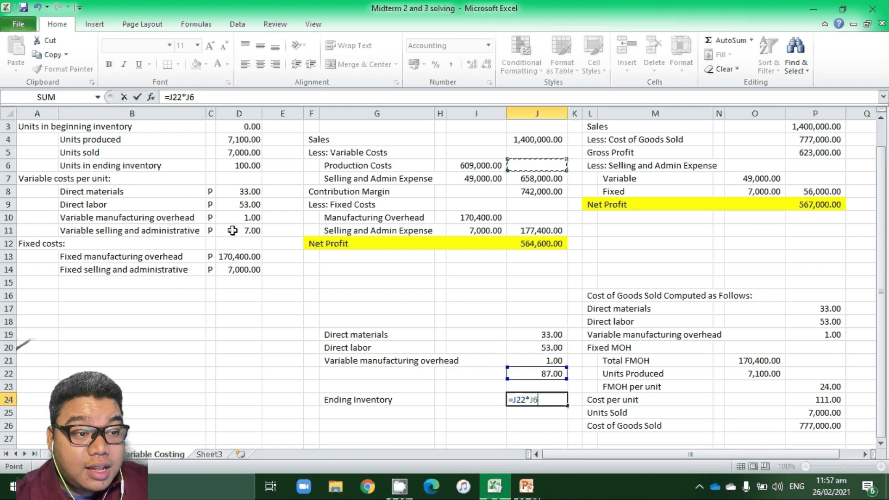
key("Return")
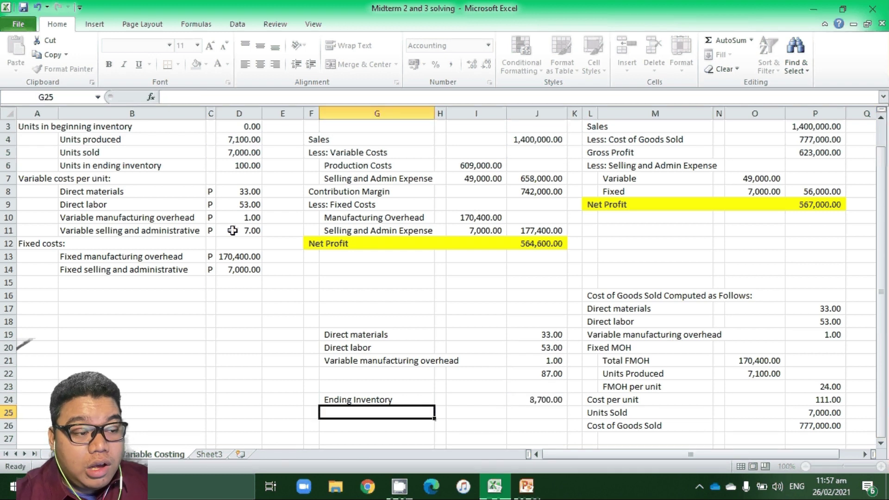
- Enter the label "Ending Inventory" in M28, below the cost of goods sold computation
key("Down")
key("Down")
key("Down")
key("Down")
key("Down")
key("Down")
key("Right")
key("Up")
key("Up")
key("Up")
key("Right")
key("Right")
key("Right")
key("Right")
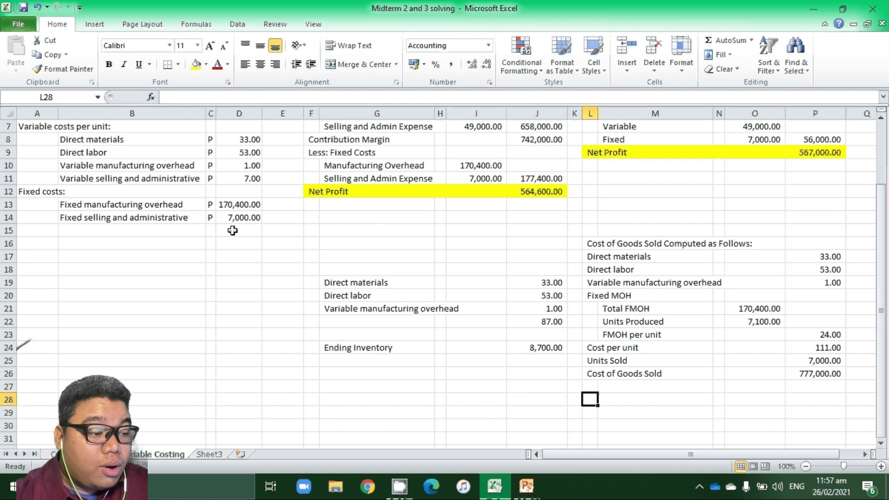
key("Right")
type("Ending")
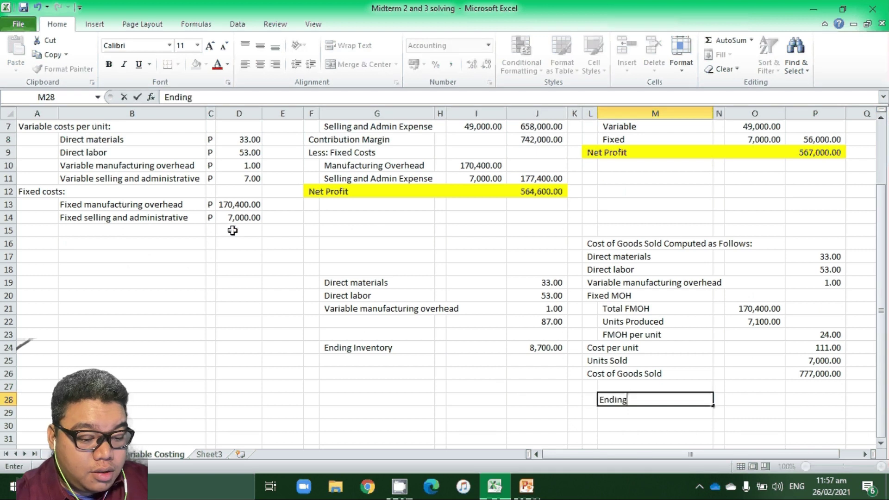
type(" Inve")
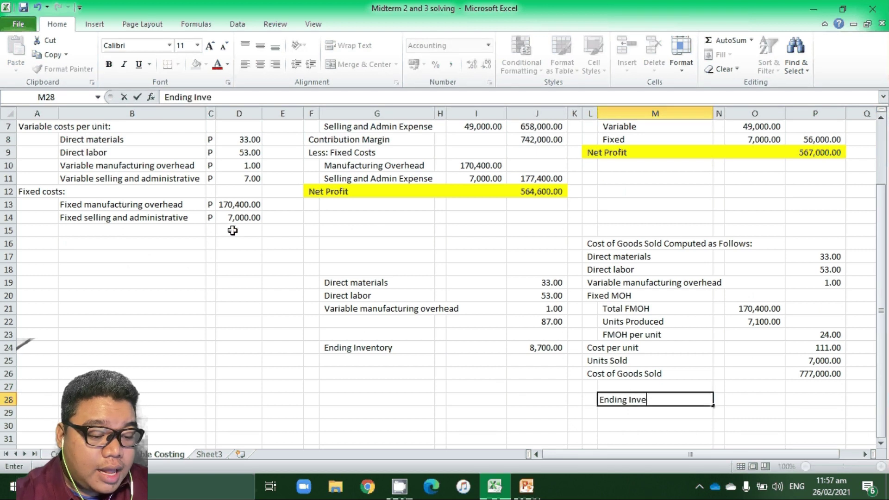
type("ntory")
- Compute the absorption costing ending inventory in P28 by multiplying the cost per unit in P24 by the units in ending inventory in D6
key("Right")
key("Right")
key("Right")
type("=")
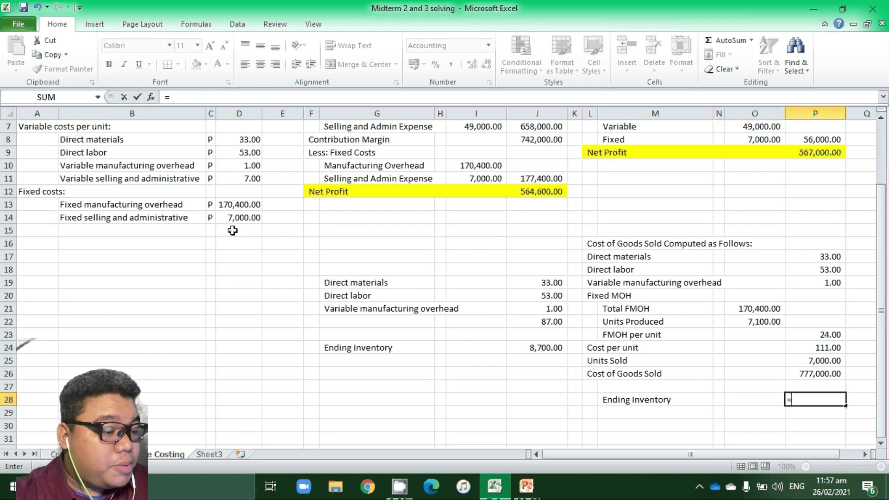
key("Up")
key("Up")
key("Up")
key("Up")
type("*")
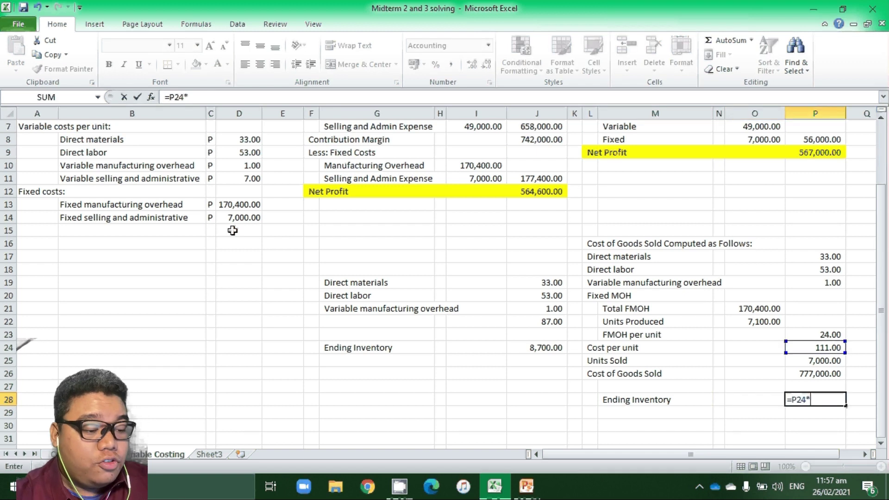
left_click(239, 125)
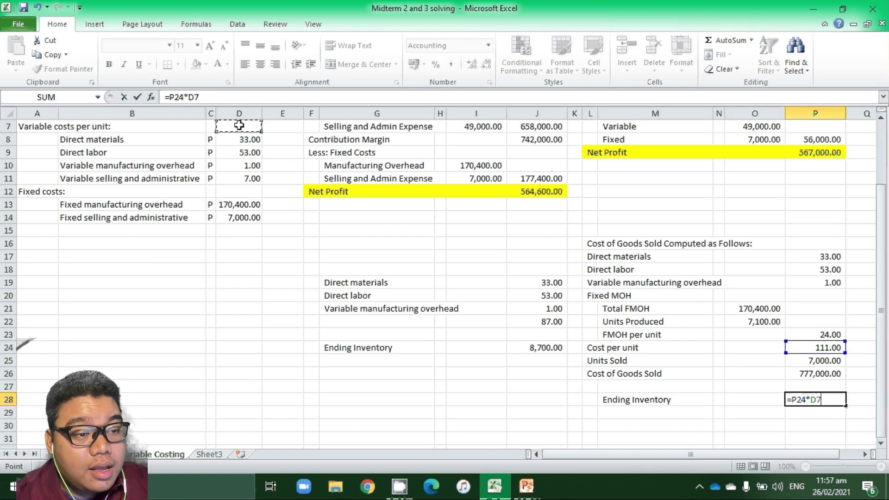
key("Up")
key("Return")
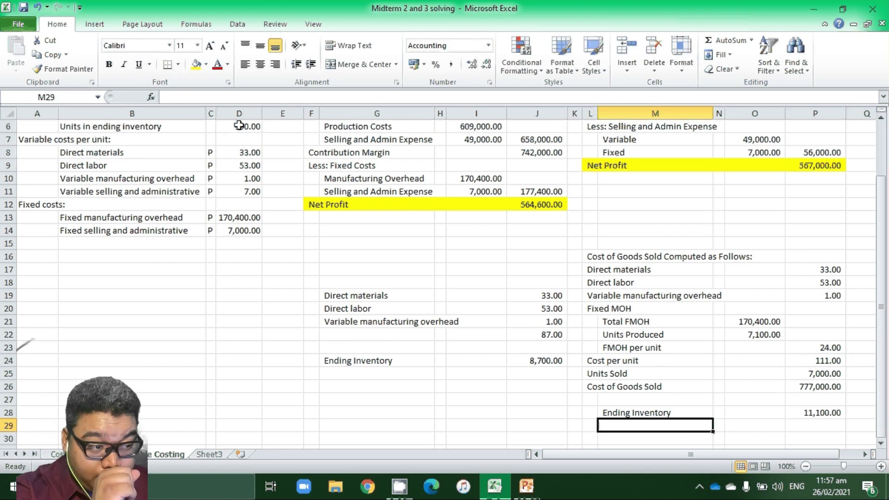
- Enter the label "Difference in inventory" in M13, below the absorption costing statement
key("Up")
key("Up")
key("Up")
key("Up")
key("Up")
key("Up")
key("Up")
key("Up")
key("Up")
key("Up")
key("Up")
key("Up")
key("Up")
key("Up")
key("Up")
key("Up")
key("Up")
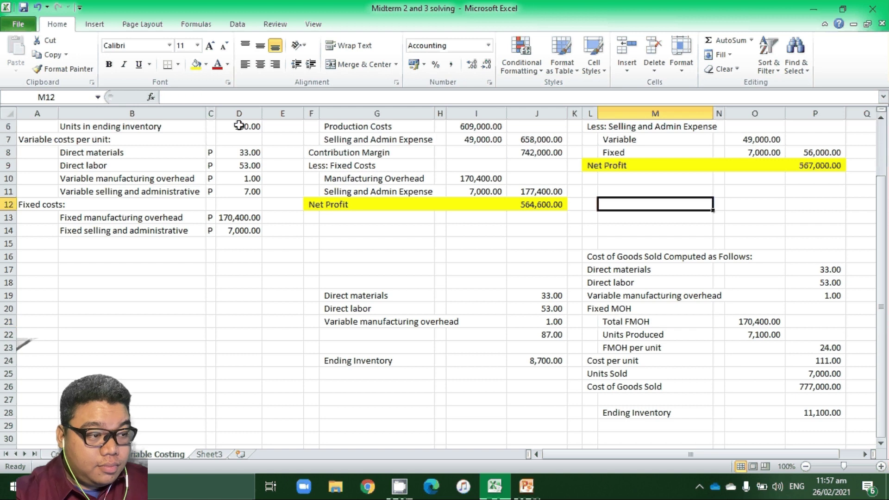
key("Down")
key("Down")
key("Down")
key("Down")
key("Down")
key("Down")
key("Down")
key("Down")
key("Down")
key("Down")
key("Down")
key("Down")
key("Down")
key("Down")
key("Down")
key("Up")
key("Up")
key("Up")
key("Up")
key("Up")
key("Up")
key("Up")
key("Up")
key("Up")
key("Up")
key("Up")
key("Up")
key("Up")
key("Up")
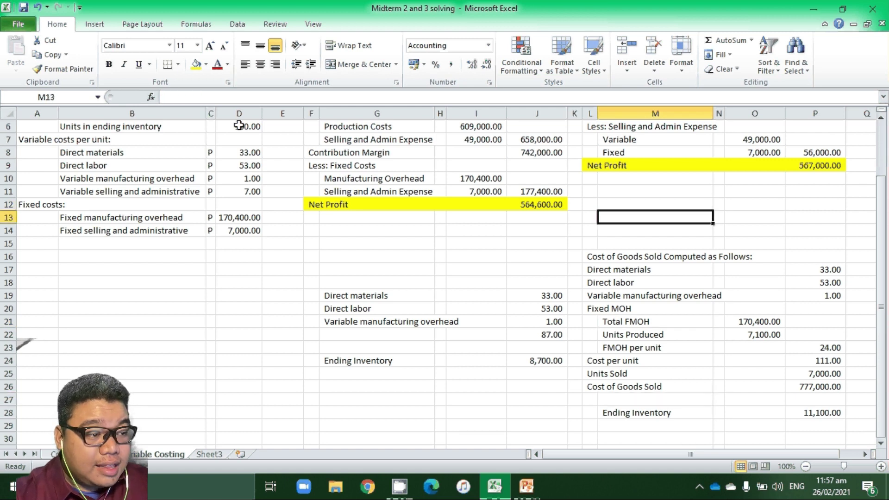
type("Diffe")
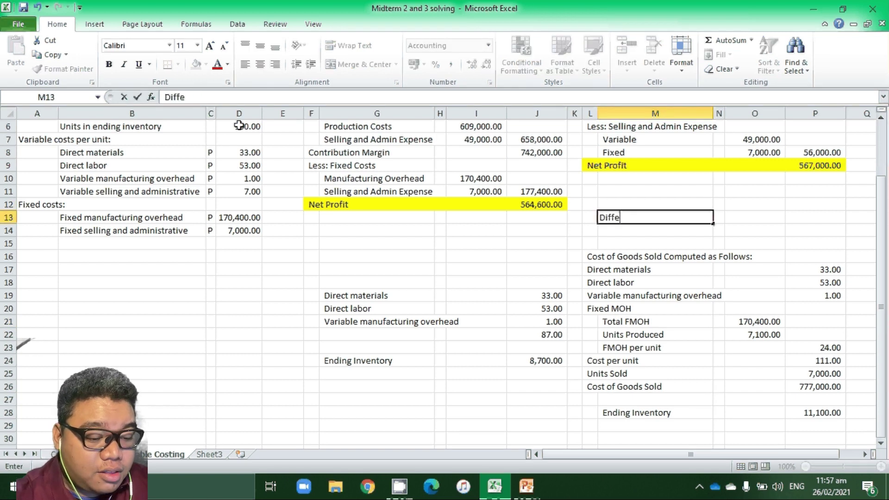
type("rence in inventor")
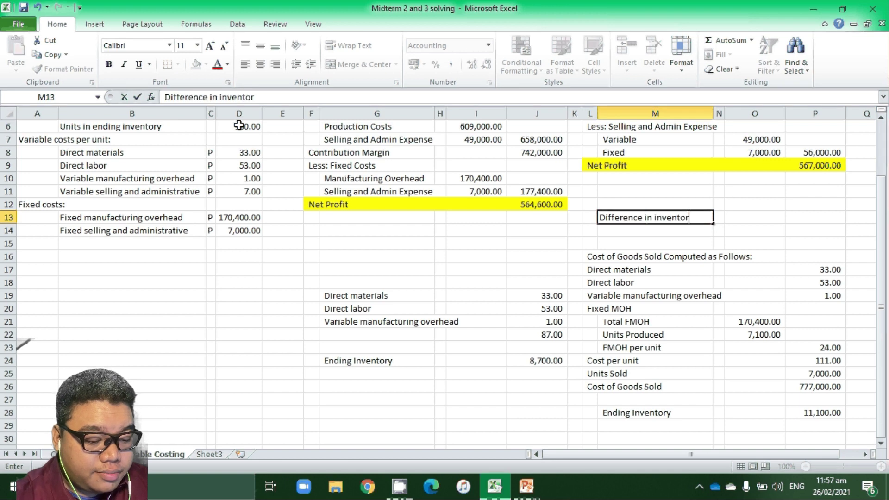
type("y")
- Compute the difference in inventory in O13 by subtracting the variable costing ending inventory in J24 from the absorption costing one in P28
key("Tab")
key("Tab")
type("=")
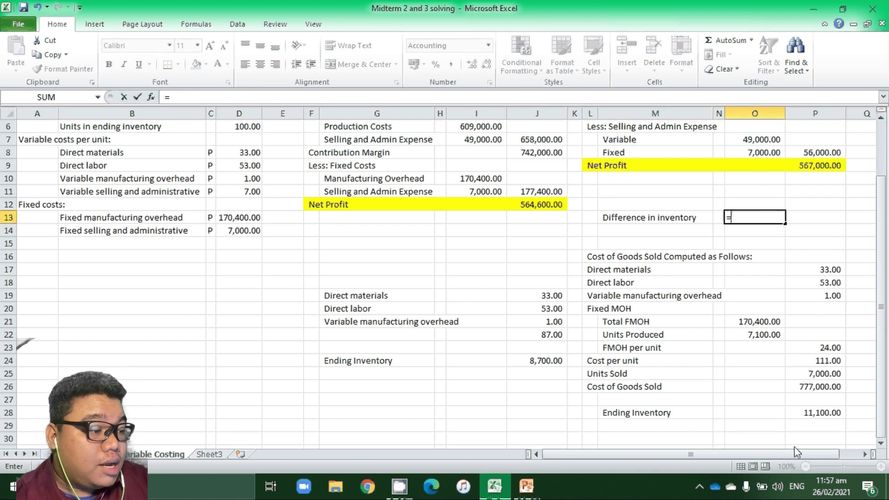
left_click(811, 411)
type("-")
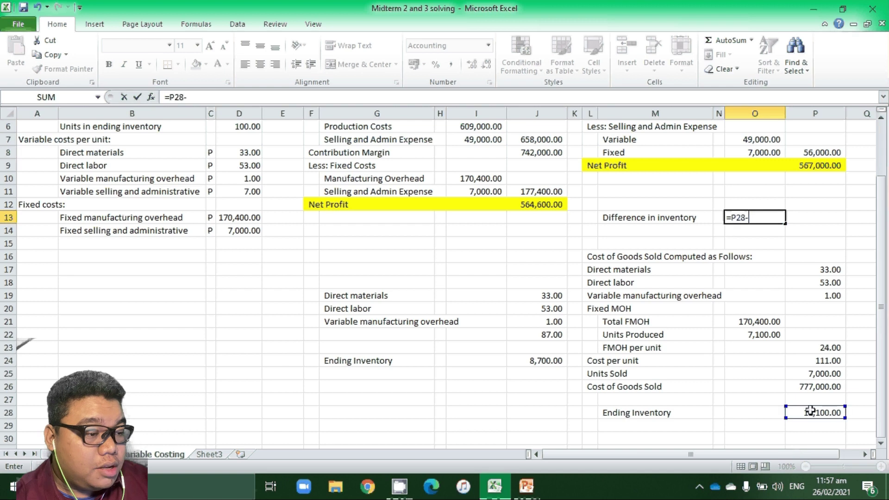
left_click(547, 359)
key("Return")
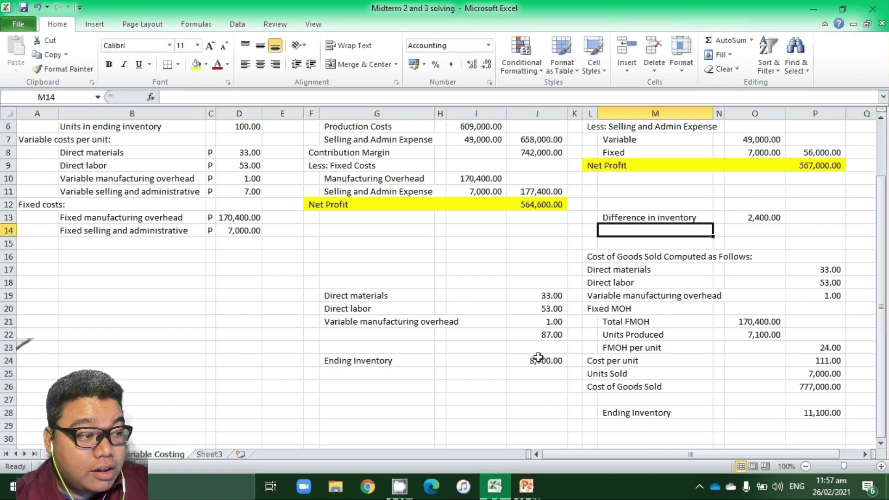
- Enter the label "Difference in income" in M12, directly above the difference in inventory
key("Up")
key("Up")
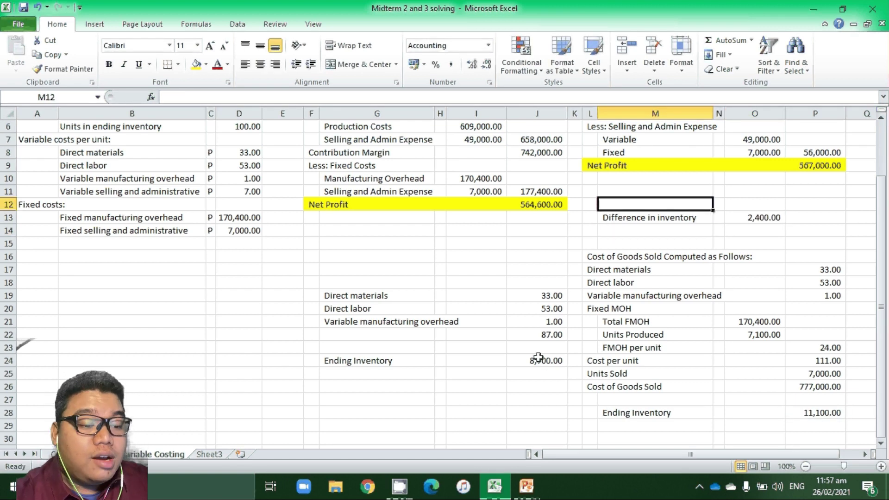
type("Differenc")
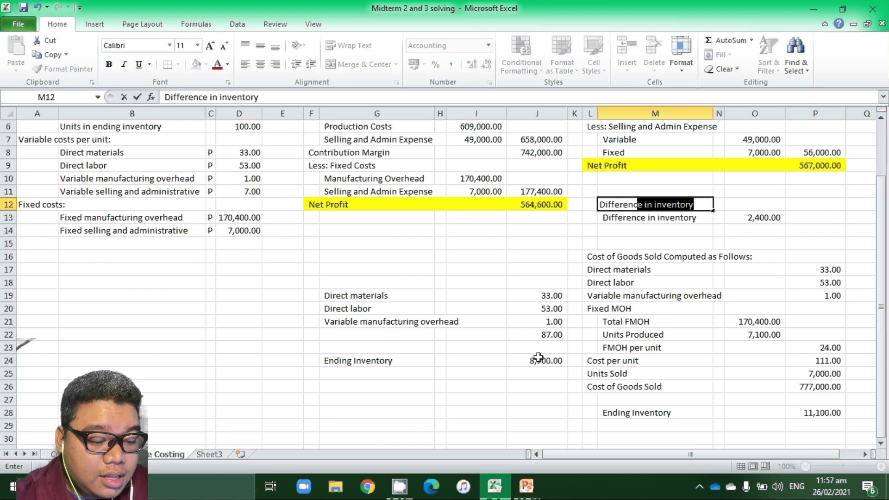
type("e in income")
key("Tab")
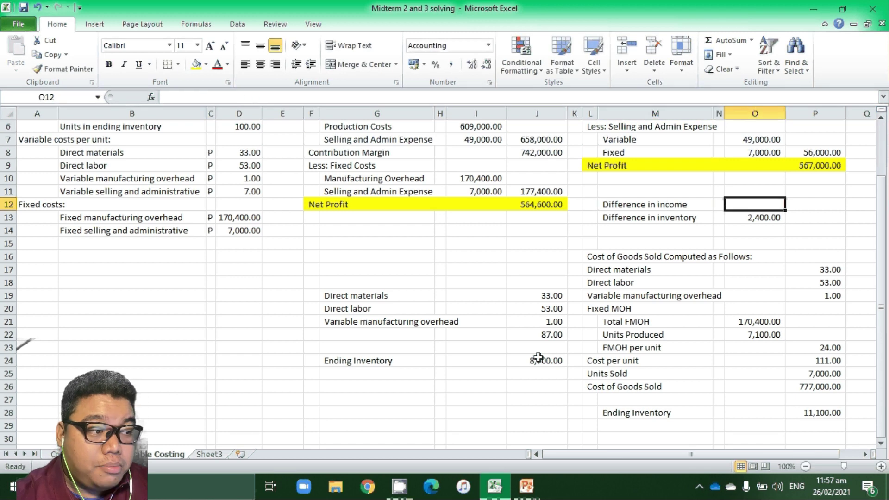
- Compute the difference in income in O12 by subtracting the variable costing net profit in J12 from the absorption costing one in P9
type("=")
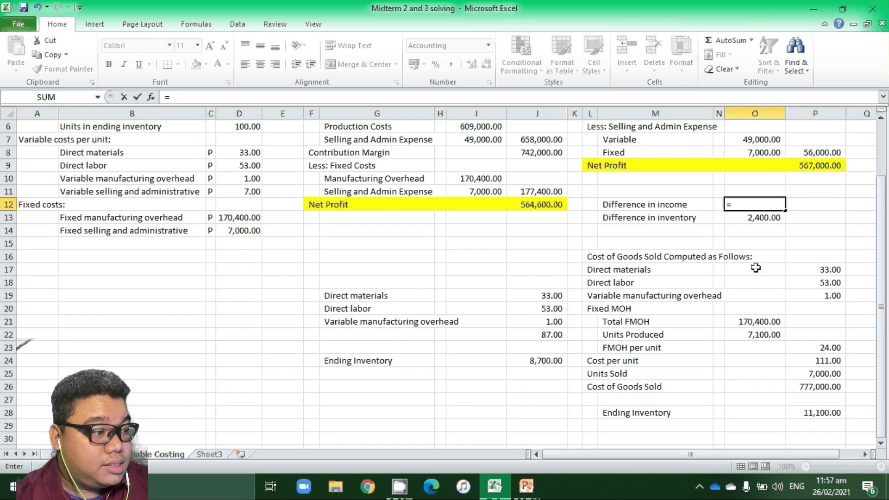
left_click(804, 169)
type("-")
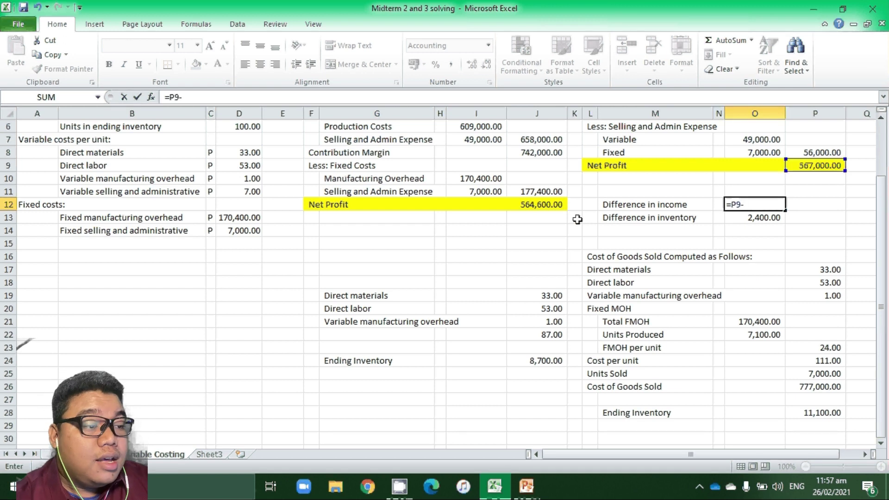
left_click(541, 207)
key("Return")
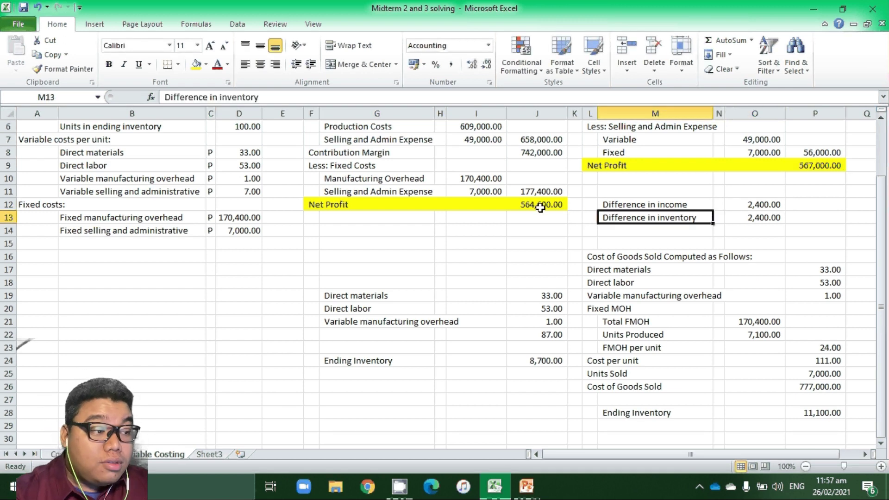
- Select M12:O13 to compare the difference in income with the difference in inventory
key("Up")
key("shift+Right")
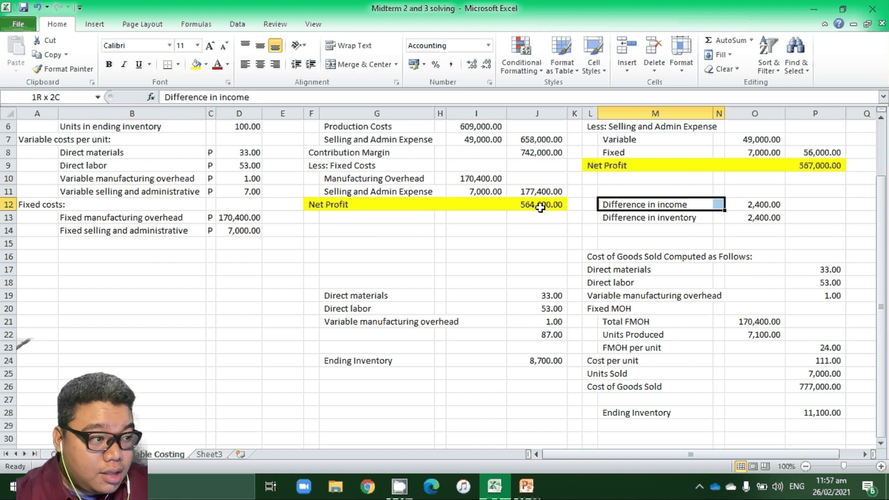
key("shift+Right")
key("shift+Down")
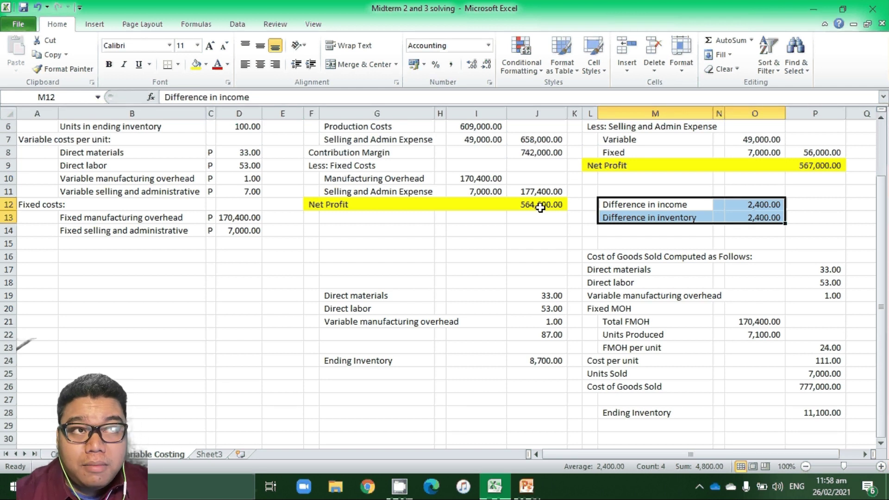
- Review the absorption and variable costing statements against the given data, and switch to the Problem slide in PowerPoint
key("ctrl+Up")
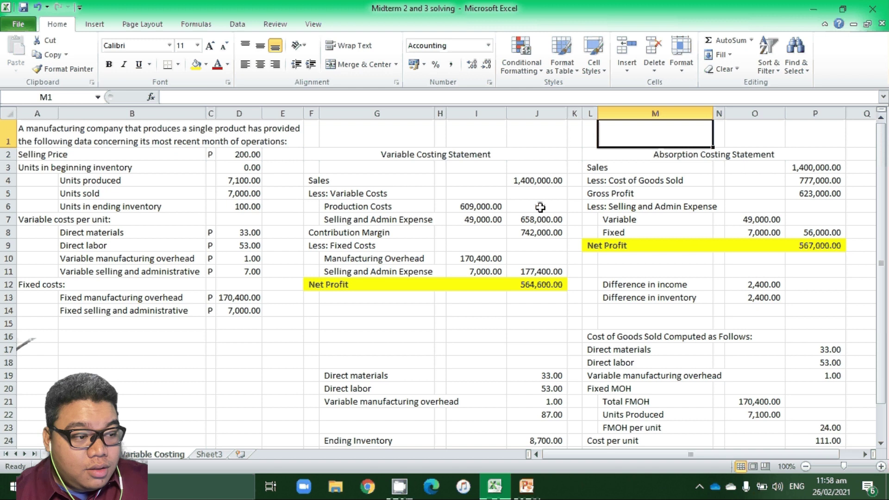
key("Down")
key("Down")
key("Down")
key("Down")
key("Down")
key("Down")
key("Down")
key("Down")
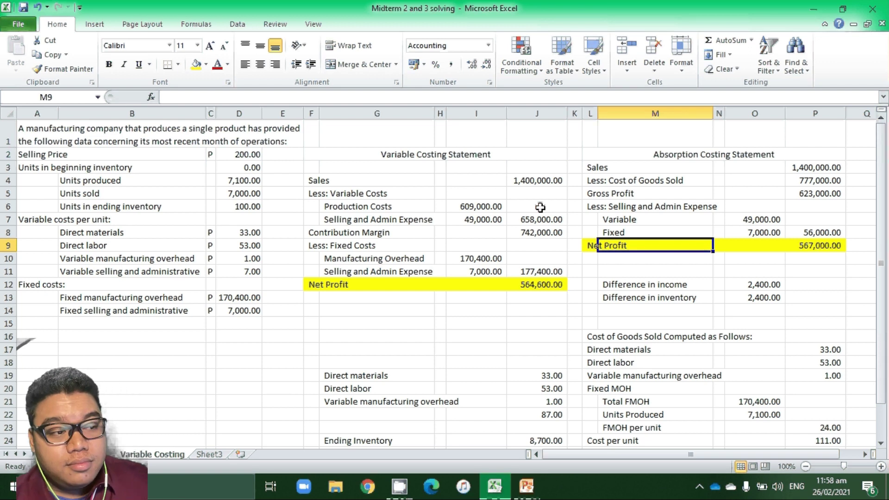
key("Left")
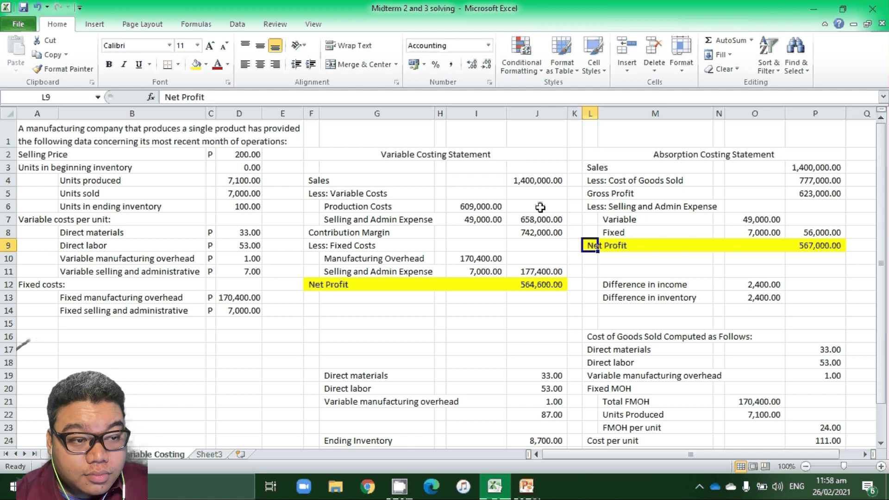
key("Left")
key("Left")
key("Left")
key("Left")
key("Left")
key("Left")
key("Left")
key("Left")
key("Left")
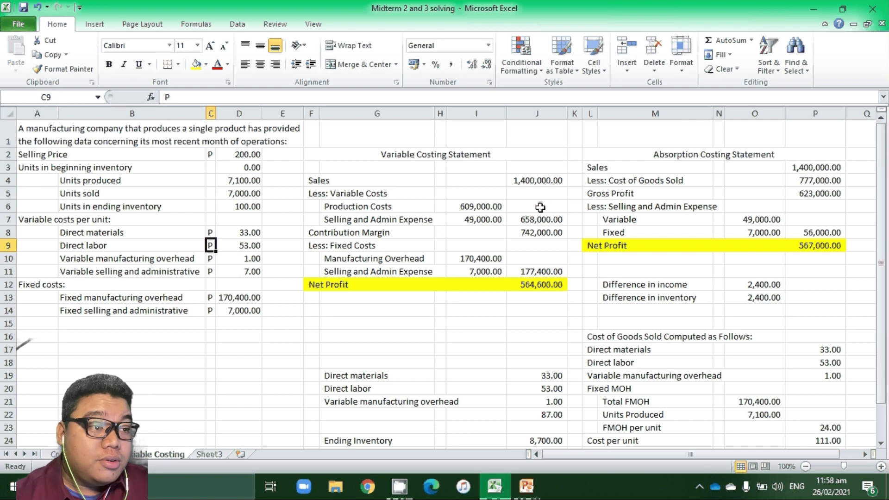
key("alt+Tab")
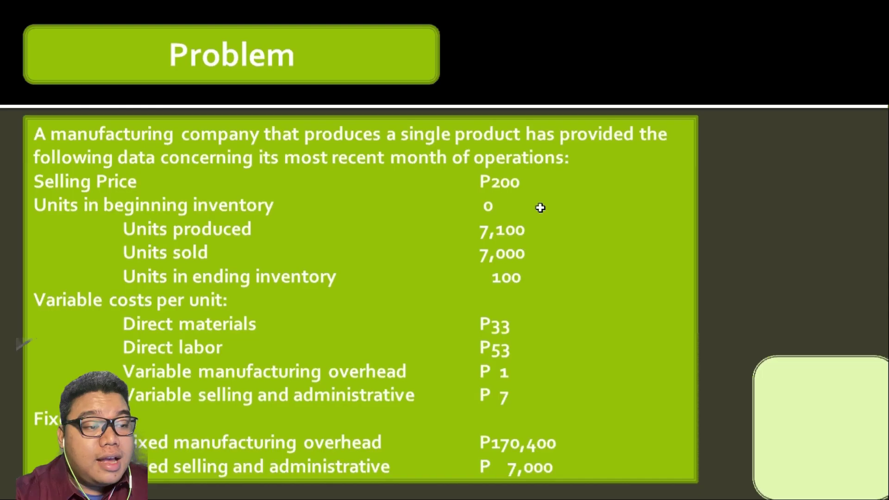